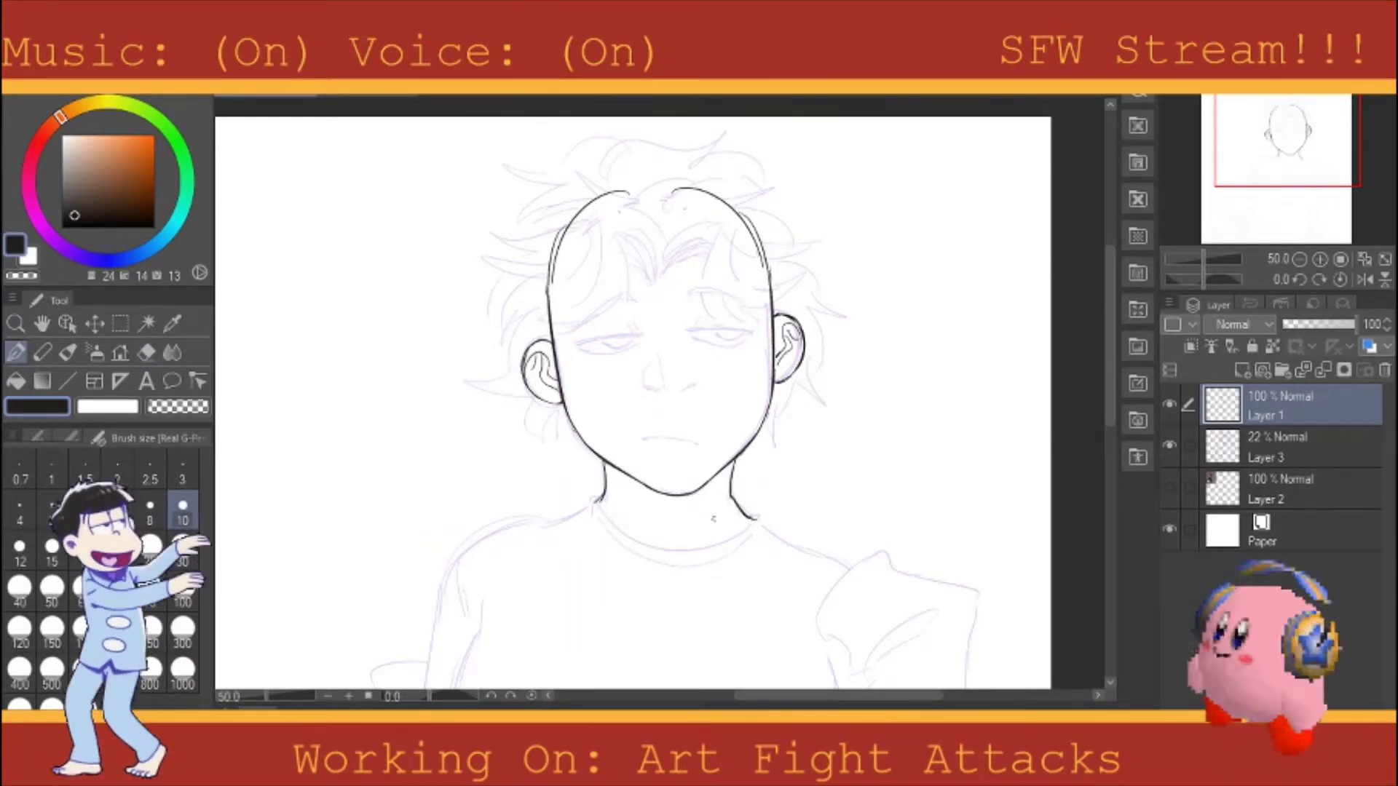
Step: Ink the shirt's round collar, with its fold marks, and the left shoulder line over the sketch
drag(903, 362, 927, 325)
drag(619, 465, 792, 482)
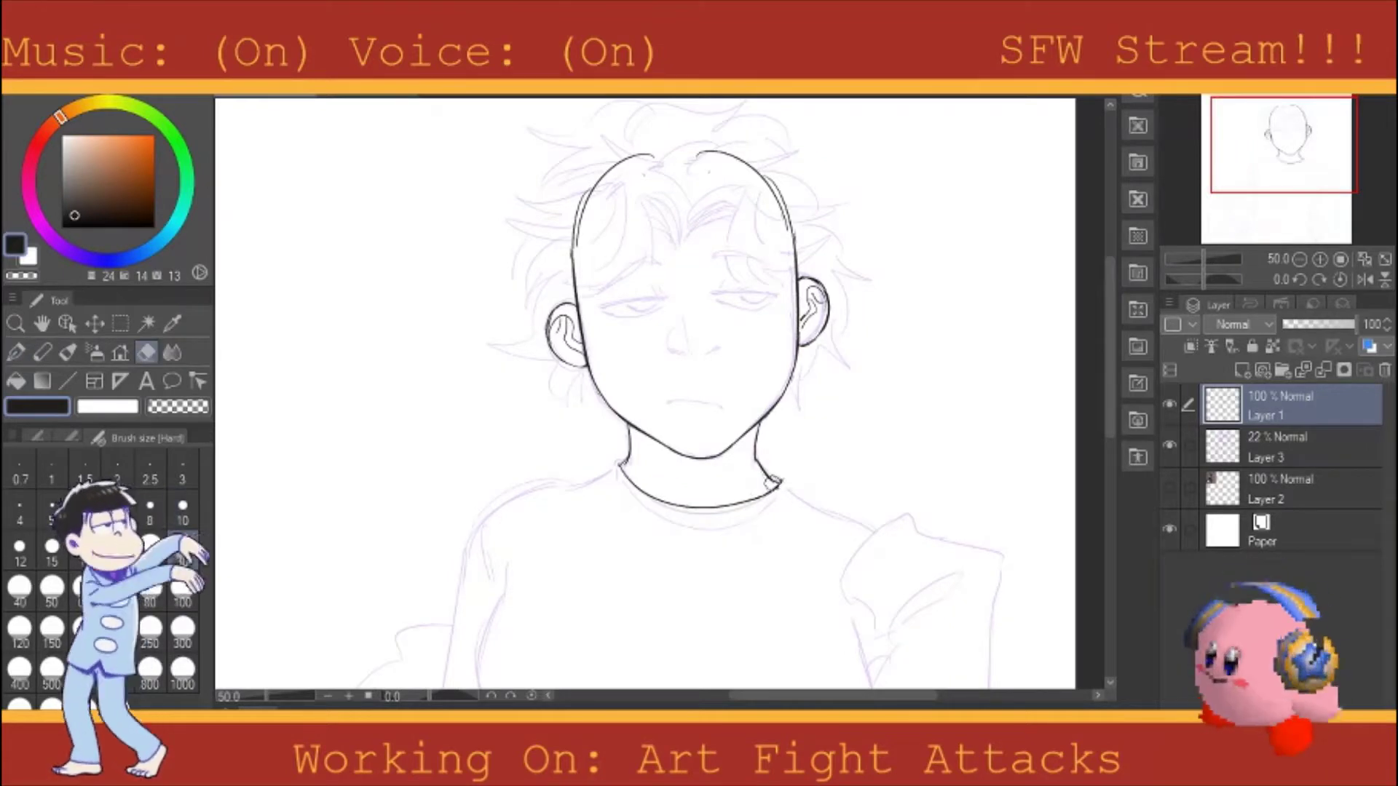
drag(544, 485, 480, 515)
drag(481, 571, 495, 603)
key(e)
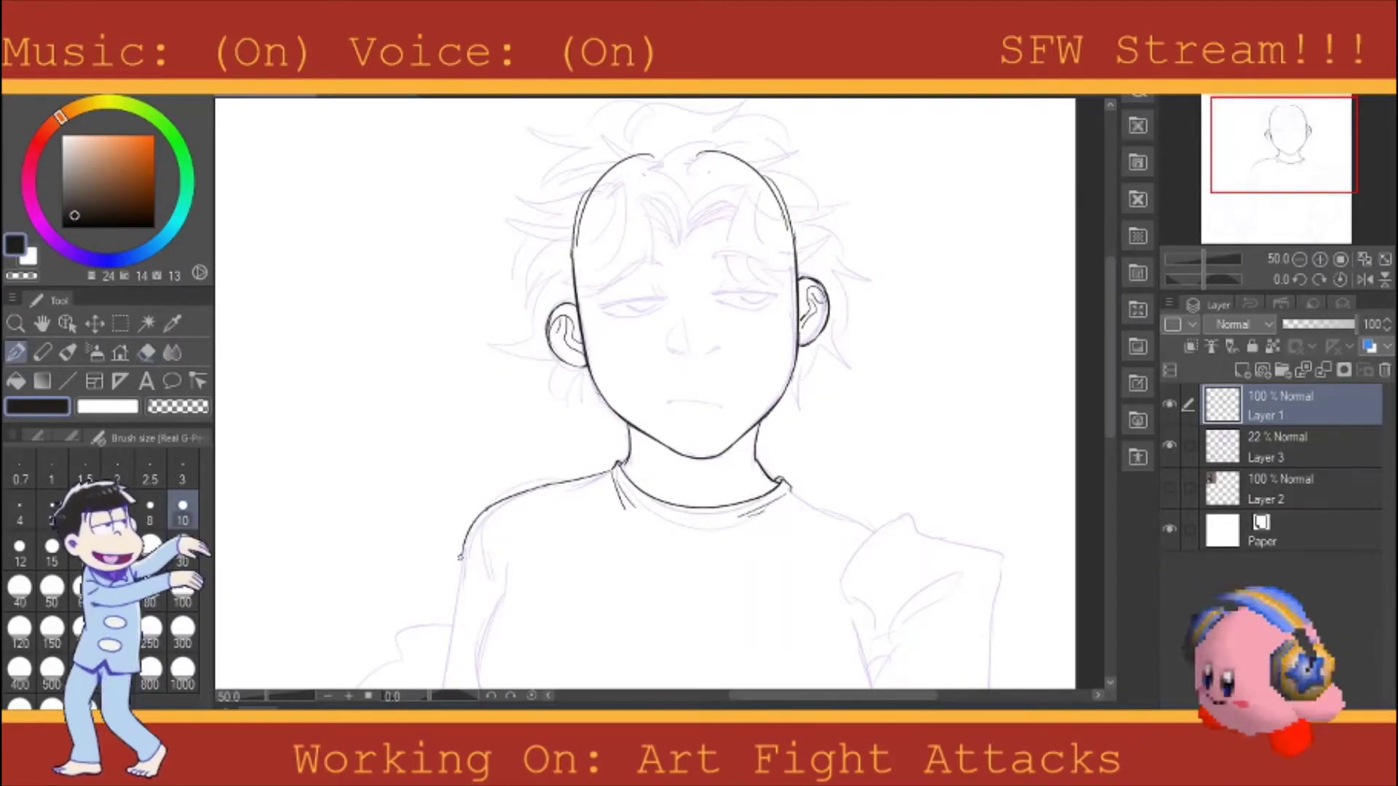
Step: Ink the left arm's outer line, the fold beneath the chest and the shirt's right chest contour
drag(1292, 136, 1305, 177)
drag(482, 259, 449, 437)
key(e)
drag(1289, 185, 1291, 175)
key(p)
mouse_move(514, 368)
mouse_down()
mouse_move(542, 514)
mouse_move(742, 508)
mouse_up()
drag(874, 388, 851, 536)
Step: Ink both sides of the shirt down to the waist and the curved hem with its corner folds
drag(1281, 207, 1282, 223)
drag(848, 445, 850, 615)
key(e)
key(p)
drag(529, 413, 445, 571)
drag(504, 535, 448, 597)
key(p)
drag(445, 570, 494, 571)
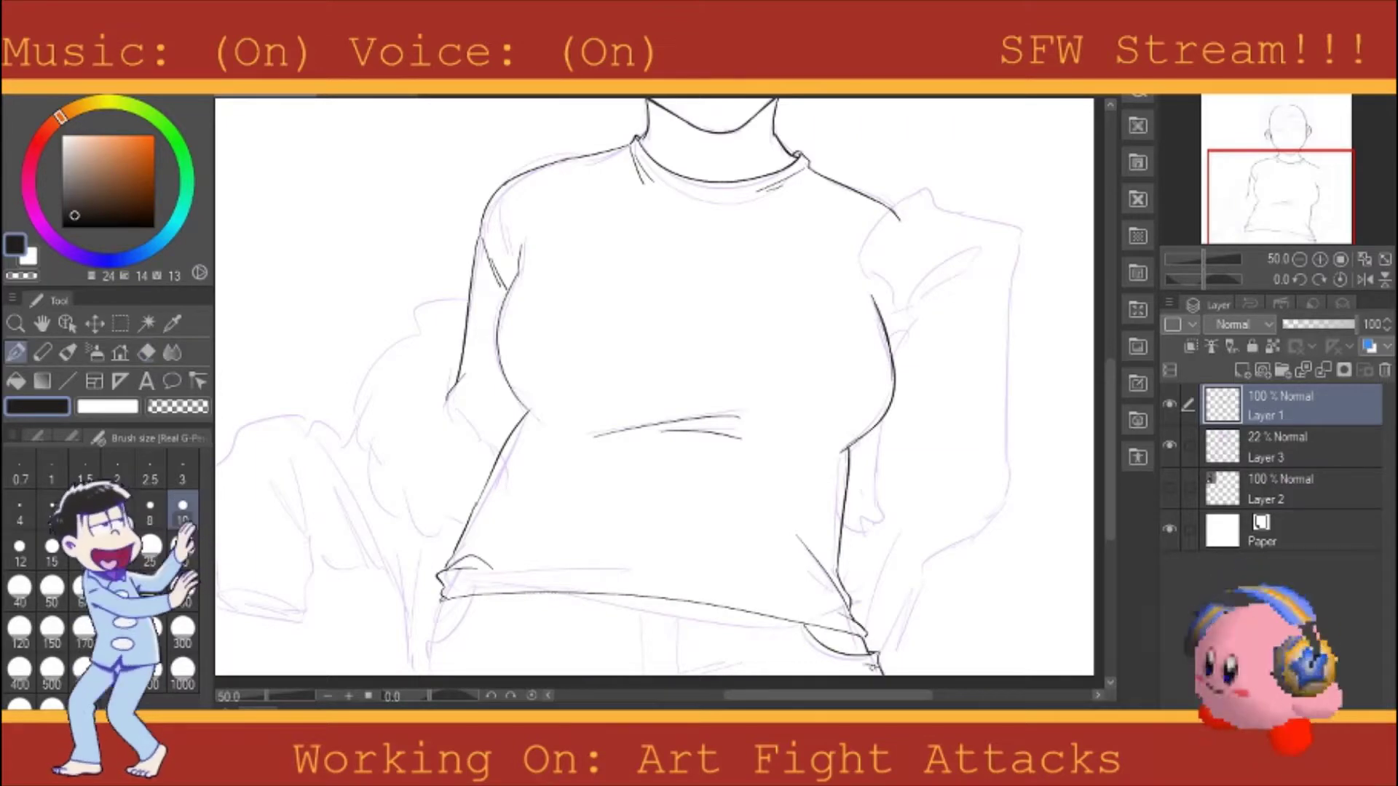
Step: Ink the trouser lines below the hem and redraw the shirt's left contour, checking it with the sketch layer hidden
key(p)
scroll(438, 600, down, 1)
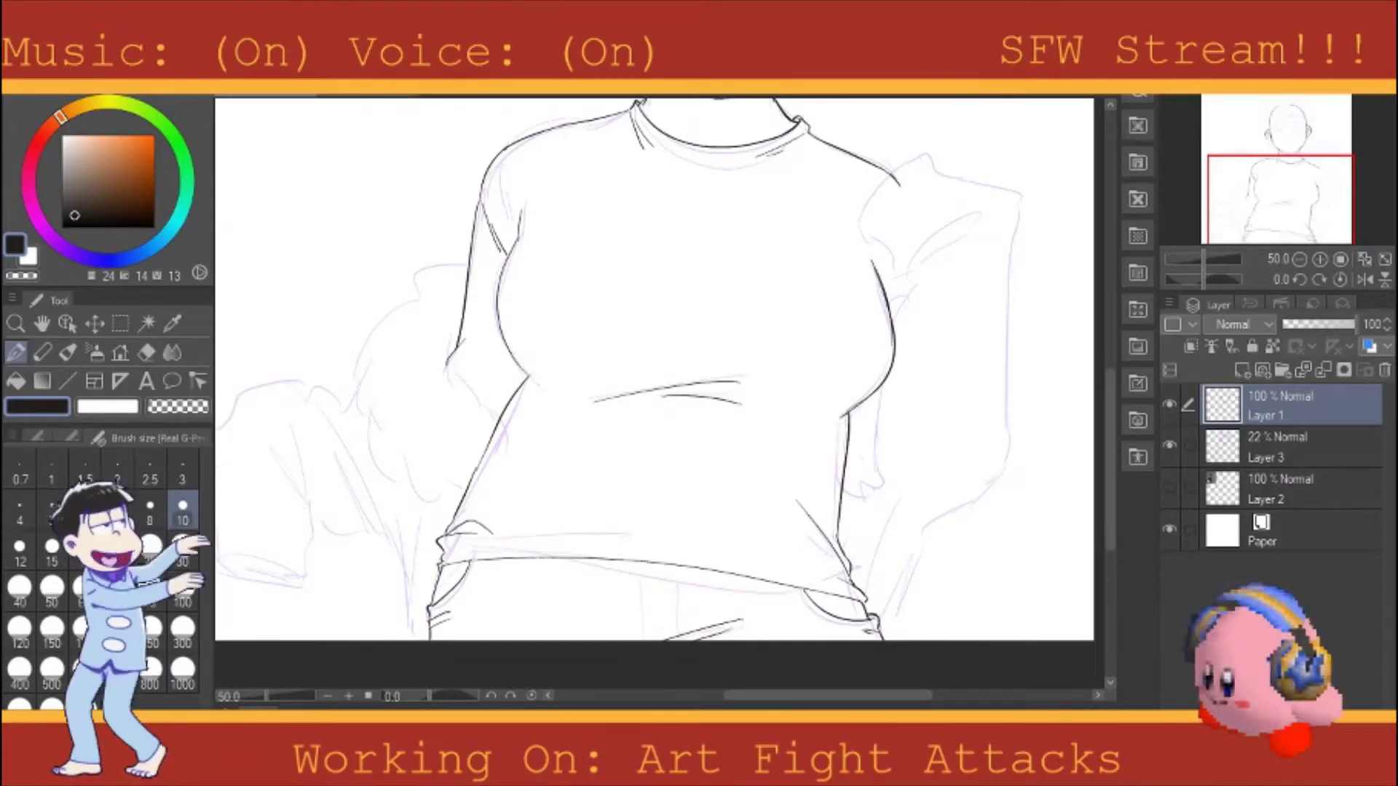
scroll(553, 275, up, 2)
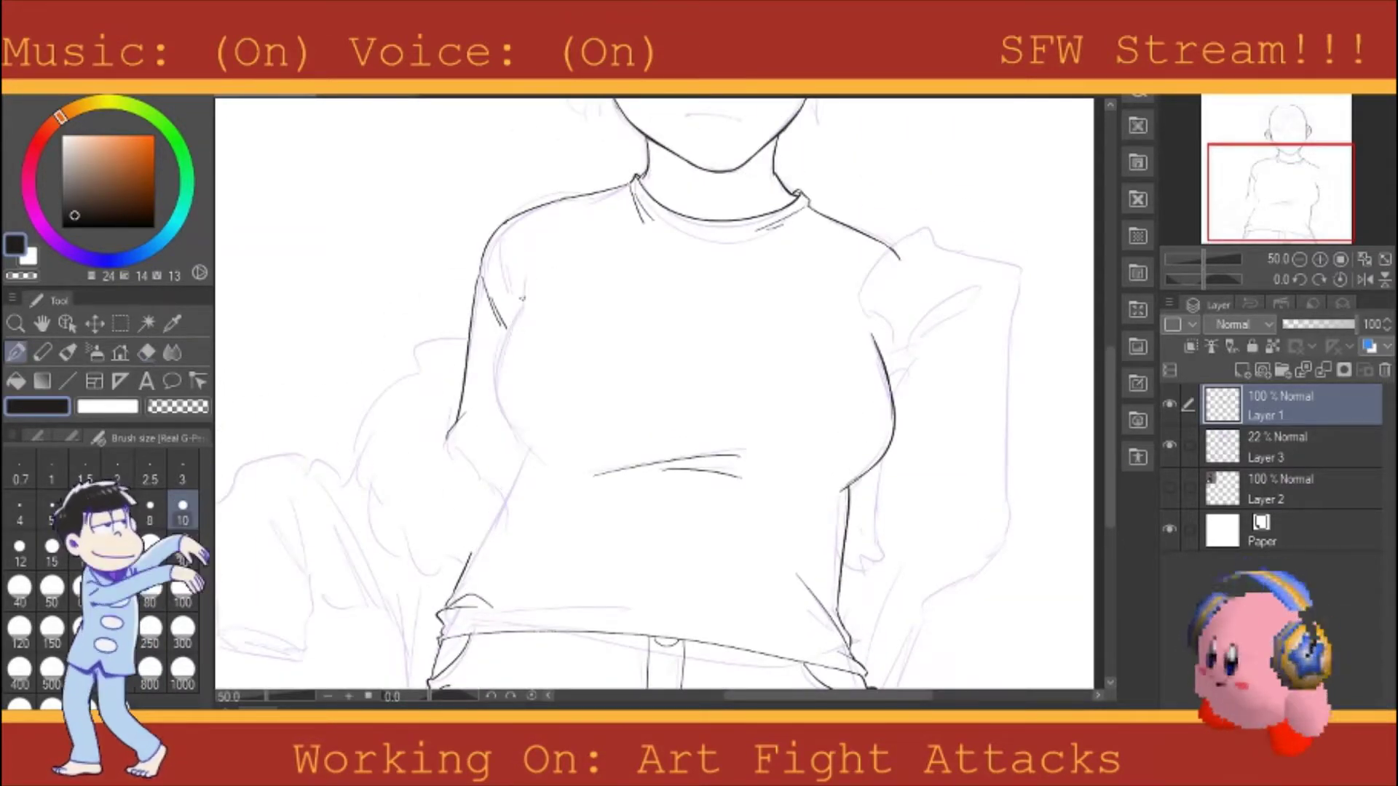
click(1170, 445)
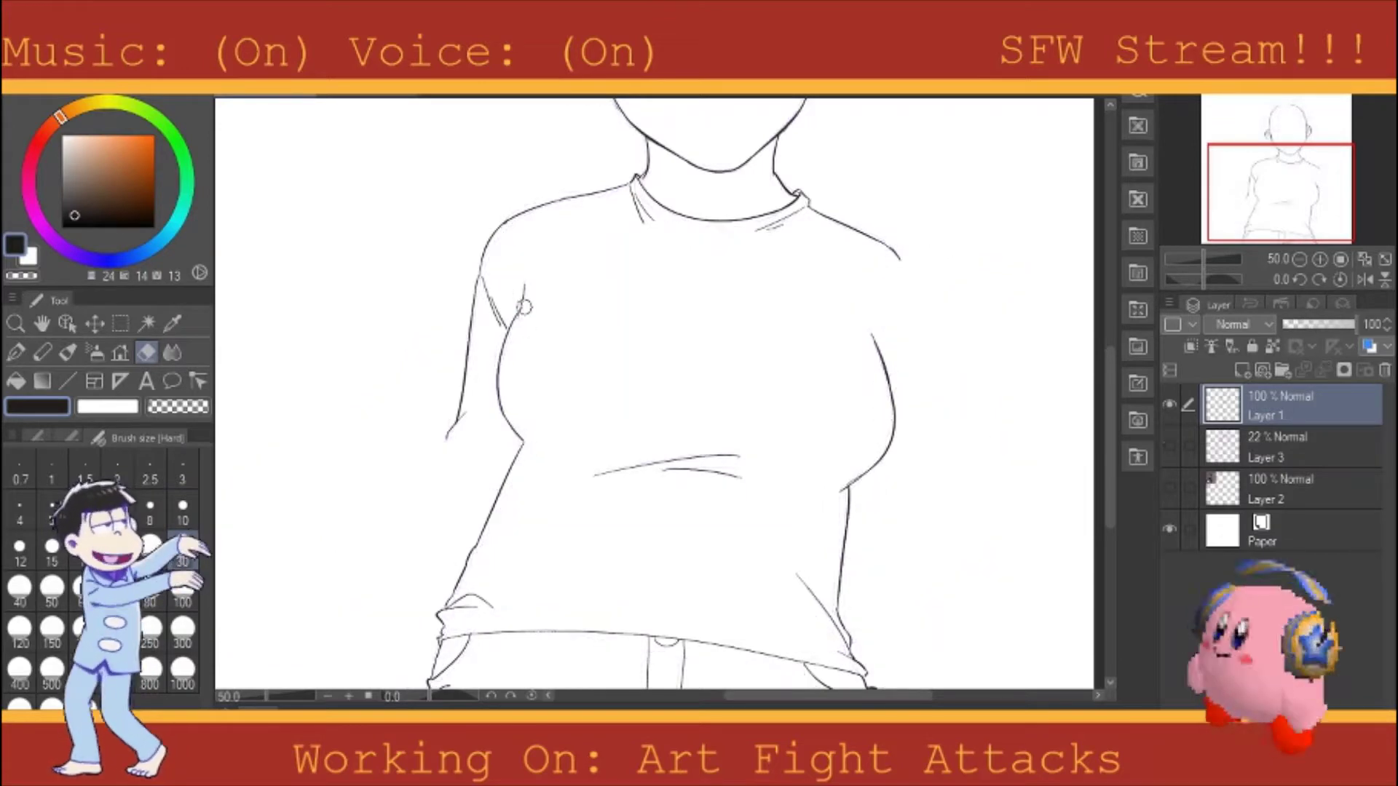
click(1169, 445)
Step: Ink the curly fluffy trim behind the left arm and along the shirt's right side
key(p)
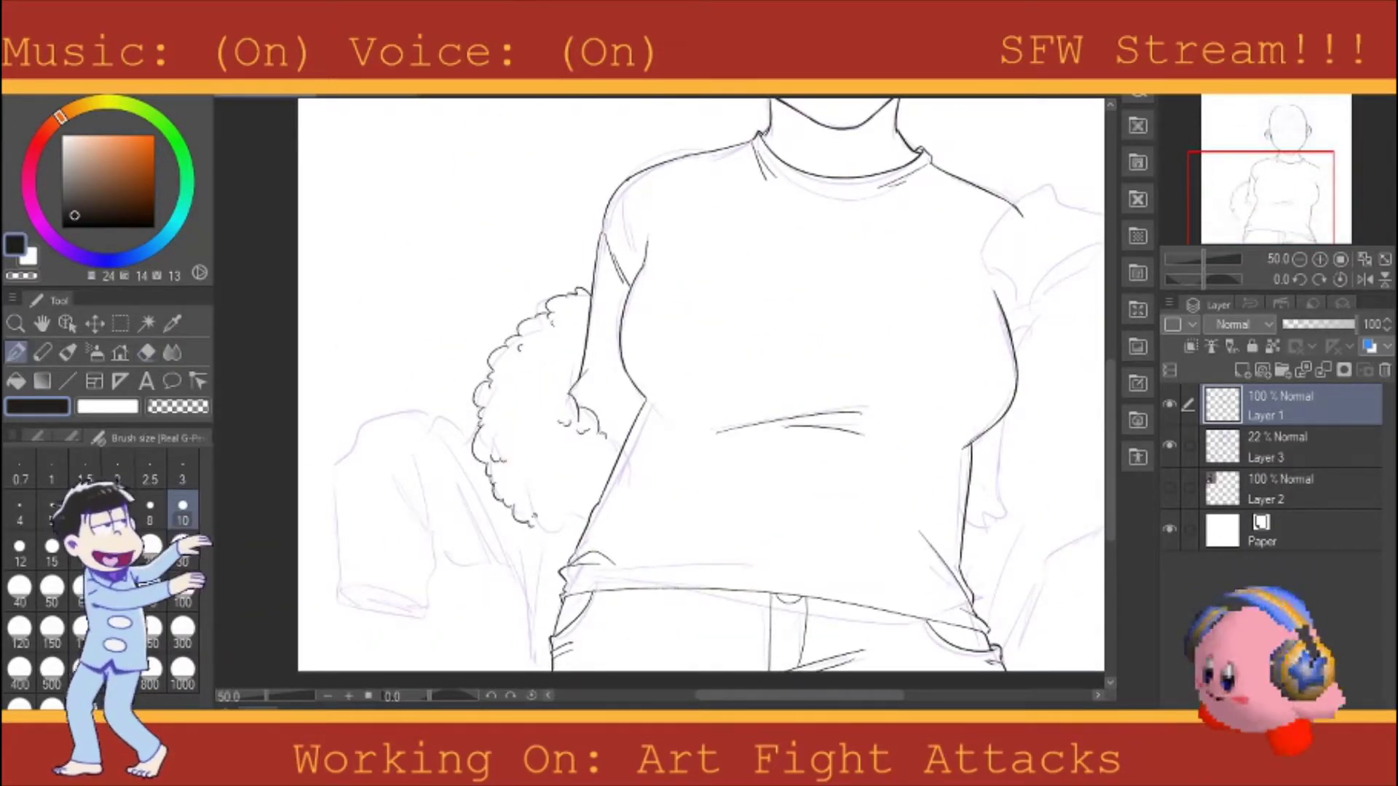
drag(728, 364, 528, 361)
drag(805, 430, 804, 499)
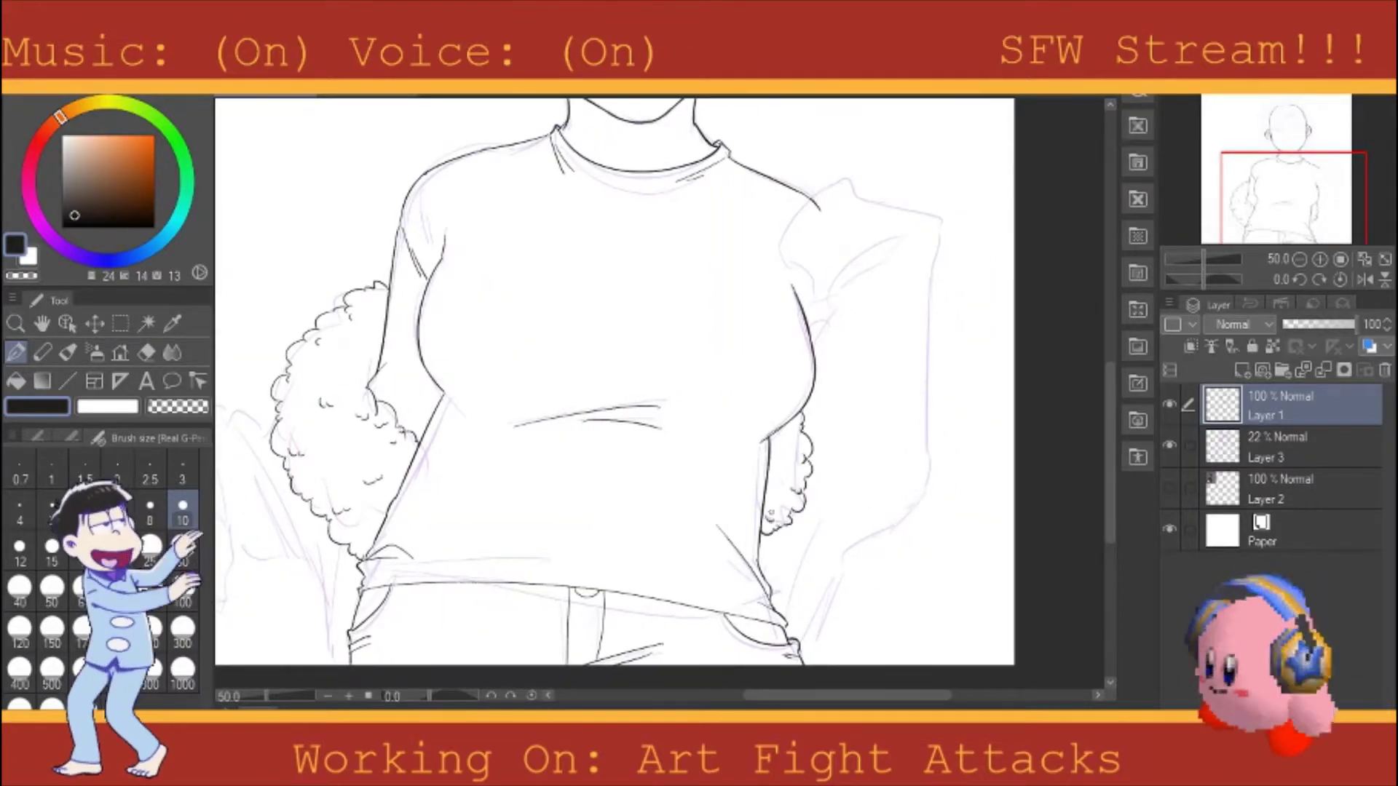
Step: Ink the draped jacket sleeve on the left and the puffy sleeve with its folds on the right
drag(1263, 208, 1236, 211)
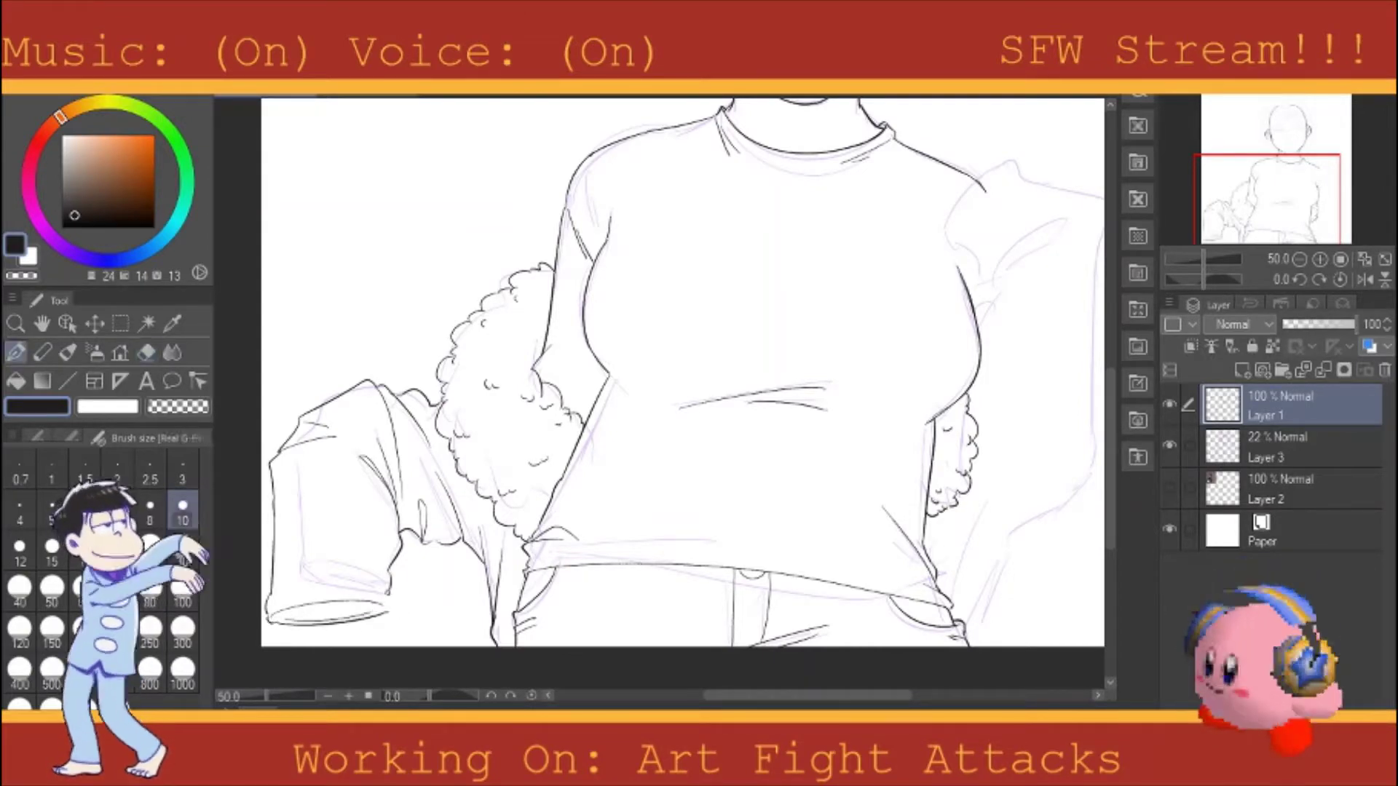
drag(1267, 208, 1293, 183)
drag(819, 380, 794, 435)
drag(898, 390, 828, 442)
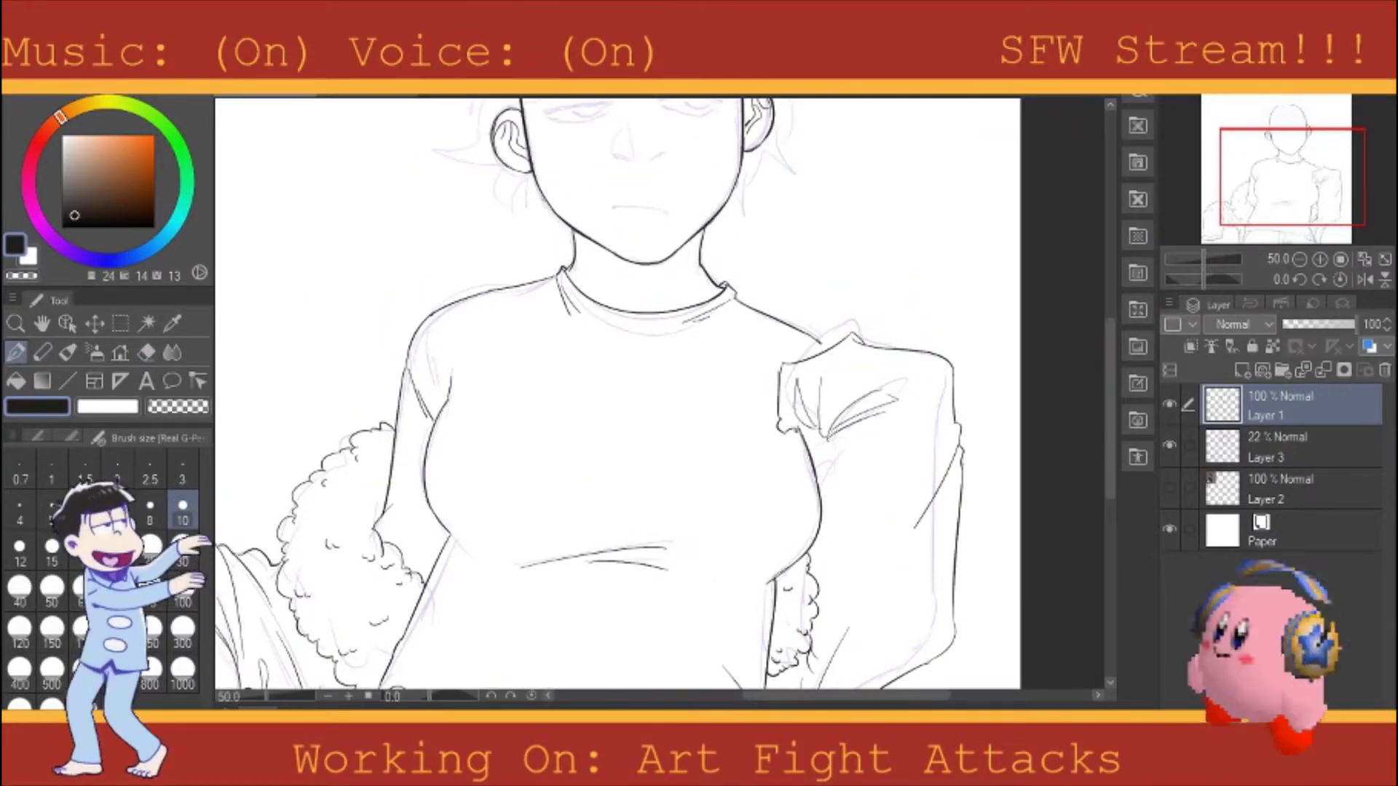
key(e)
key(p)
Step: Rotate the canvas 10 degrees at the face and ink the left eye's lid lines
mouse_move(1294, 183)
mouse_down()
mouse_move(1276, 205)
mouse_move(1282, 146)
mouse_up()
click(1320, 259)
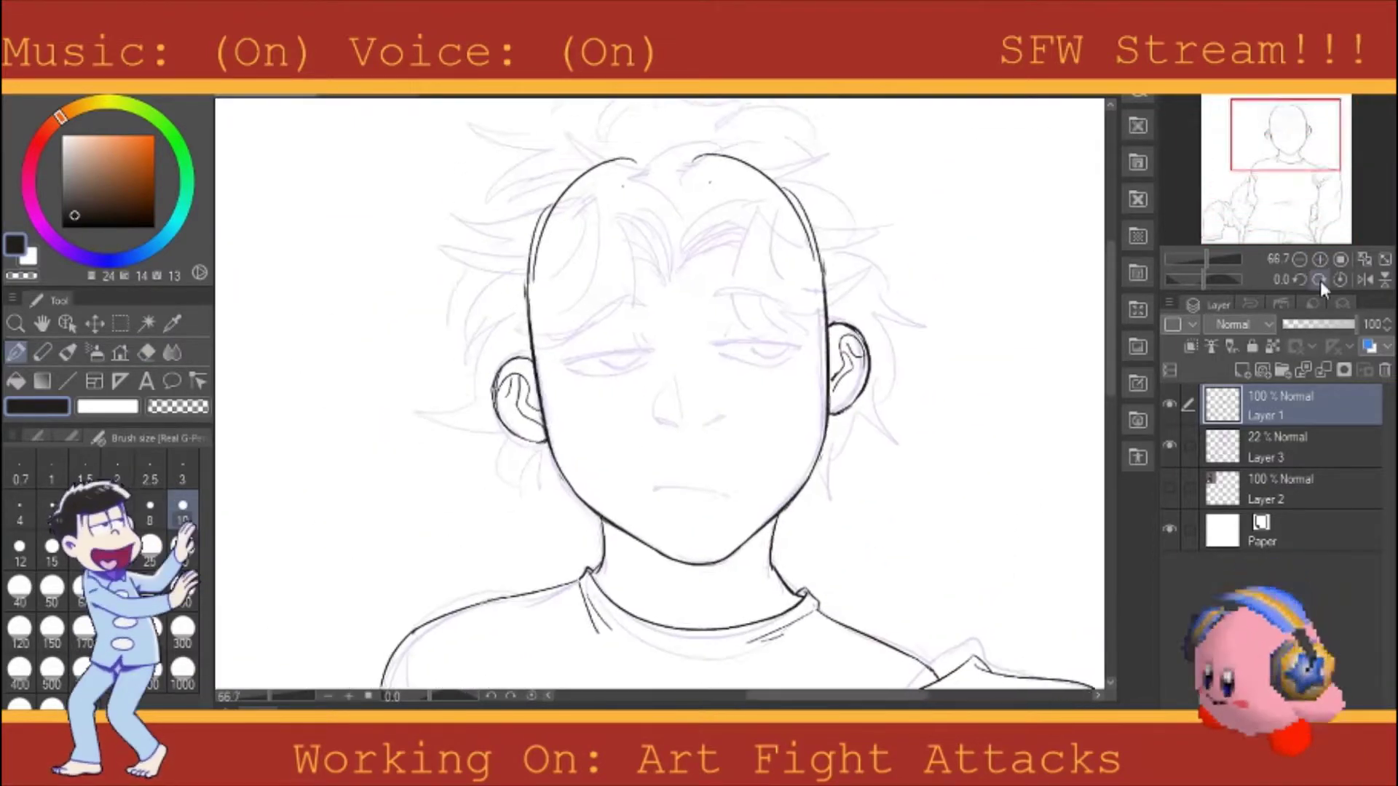
click(1321, 280)
mouse_move(567, 349)
mouse_down()
mouse_move(659, 349)
mouse_move(653, 363)
mouse_up()
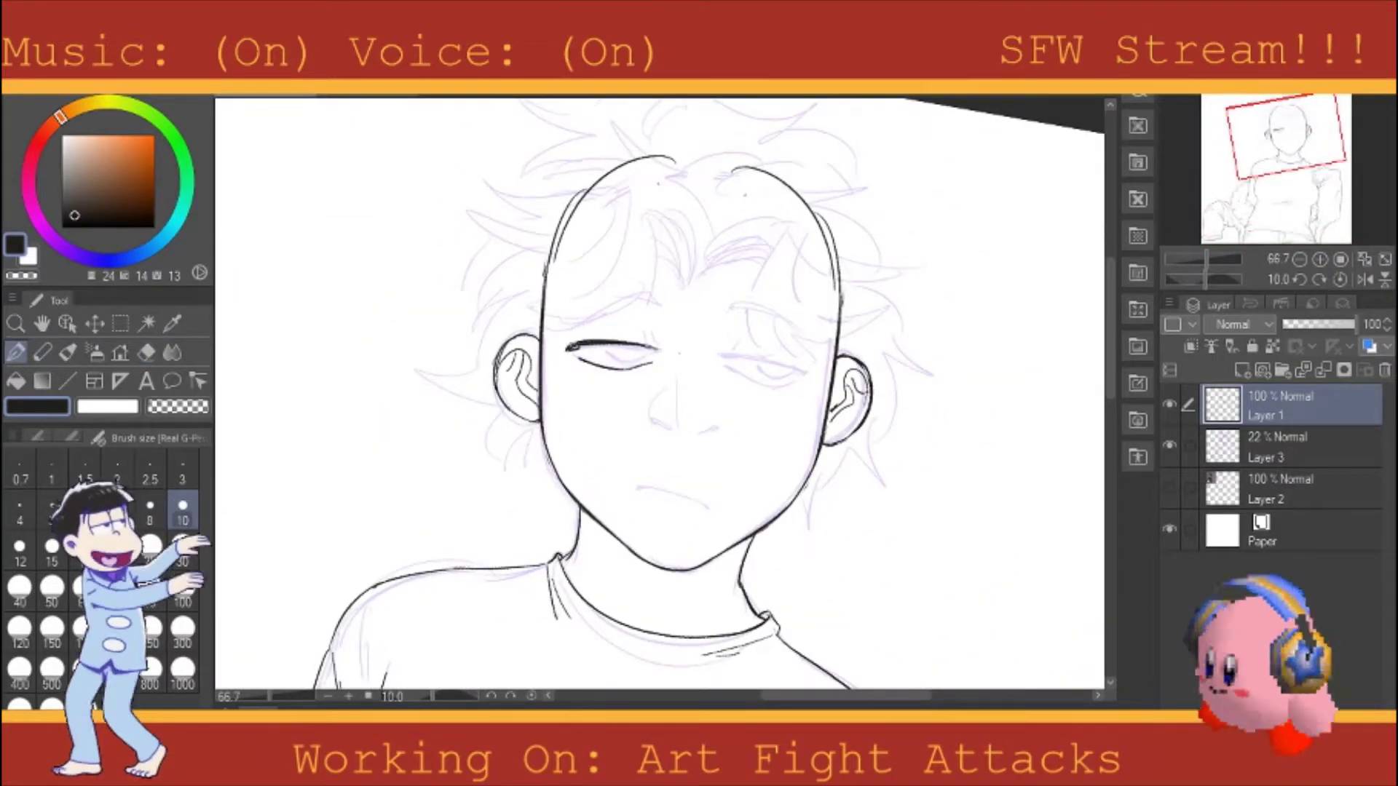
Step: Lasso and reposition the left eye, and ink the right eye and the lashes of both eyes
key(m)
drag(554, 315, 683, 382)
click(379, 480)
drag(619, 350, 710, 331)
key(Return)
key(ctrl+d)
key(p)
click(1170, 484)
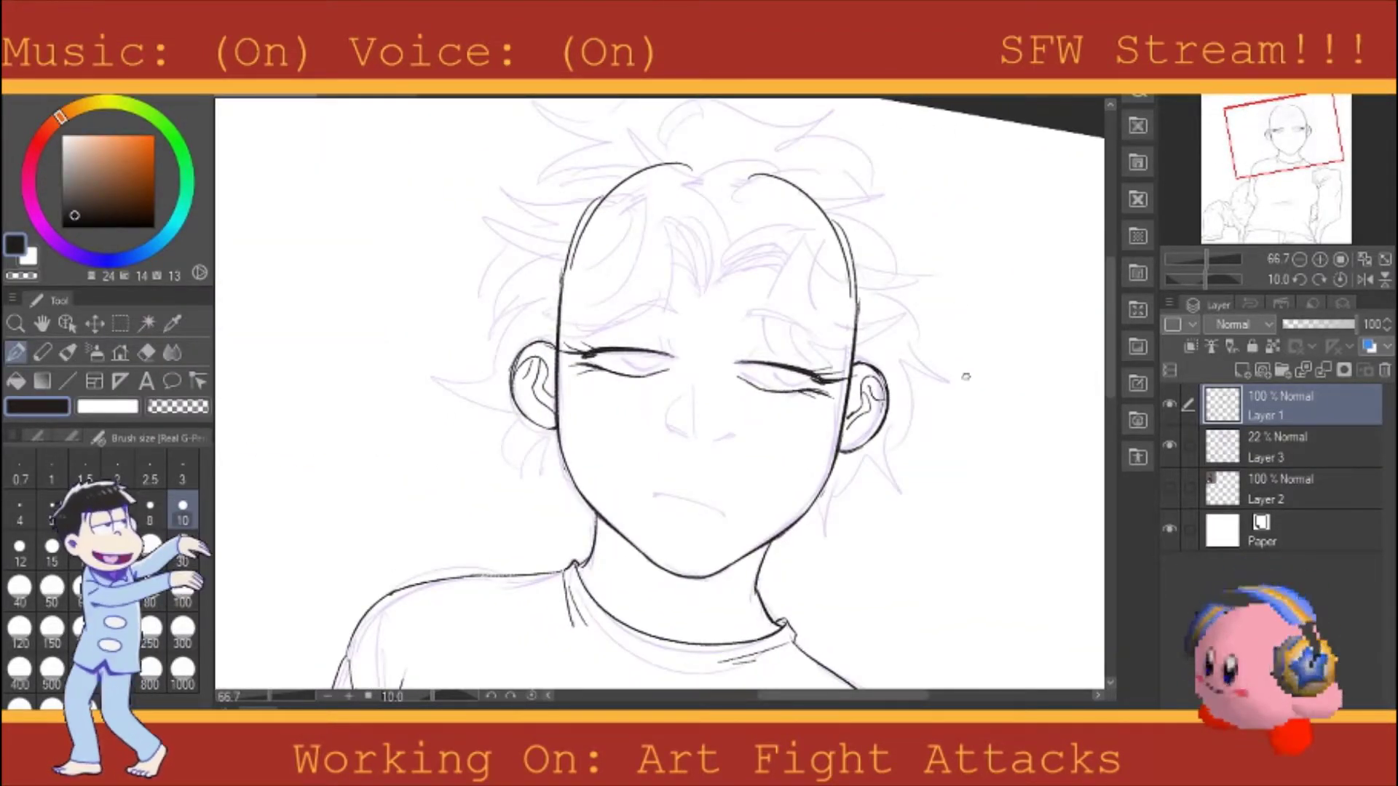
Step: Mirror the canvas view, hide the Layer 3 sketch, and lasso and transform the character's right-hand eye on the page
click(1365, 279)
click(1170, 446)
key(m)
drag(623, 275, 619, 287)
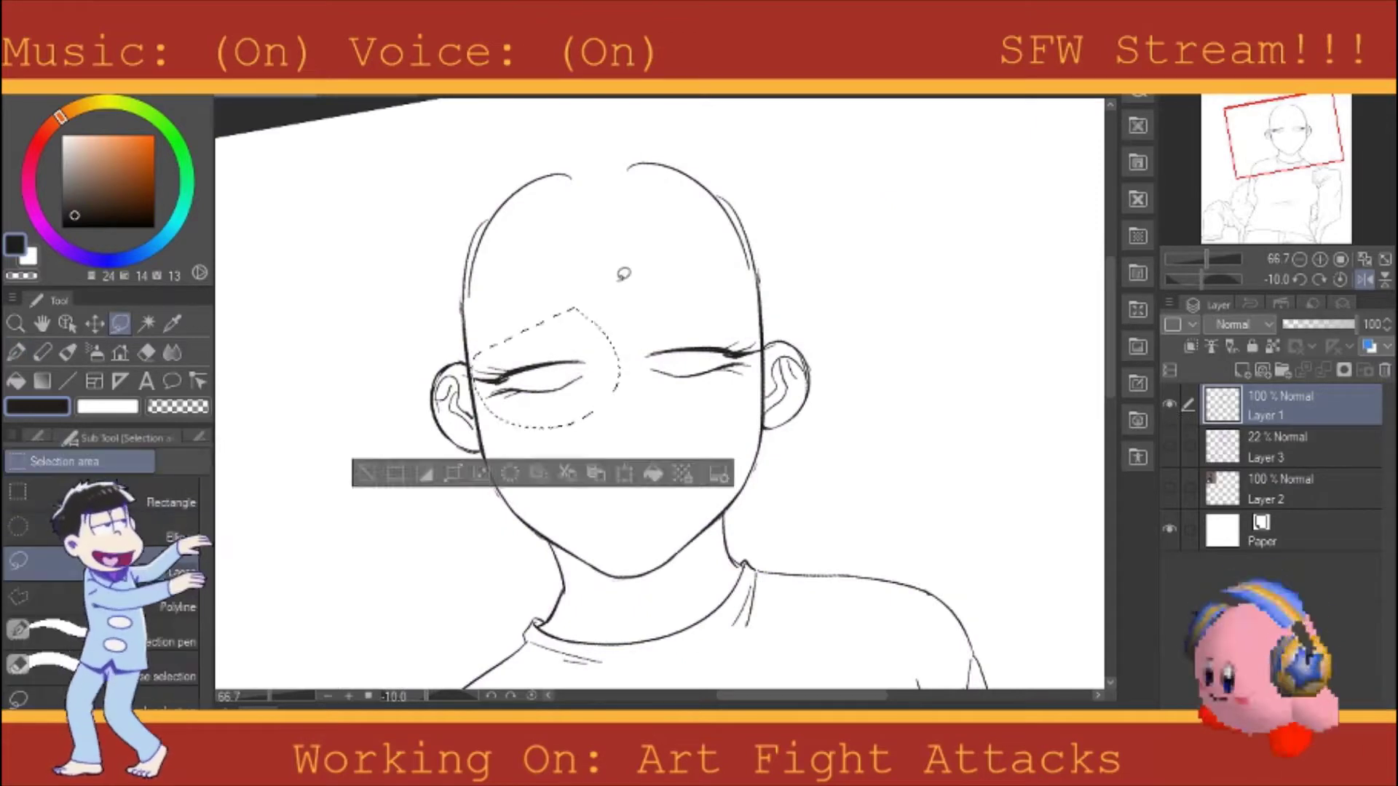
key(ctrl+t)
key(Return)
key(ctrl+d)
Step: Ink the irises and both arched eyebrows following the sketch
key(e)
key(p)
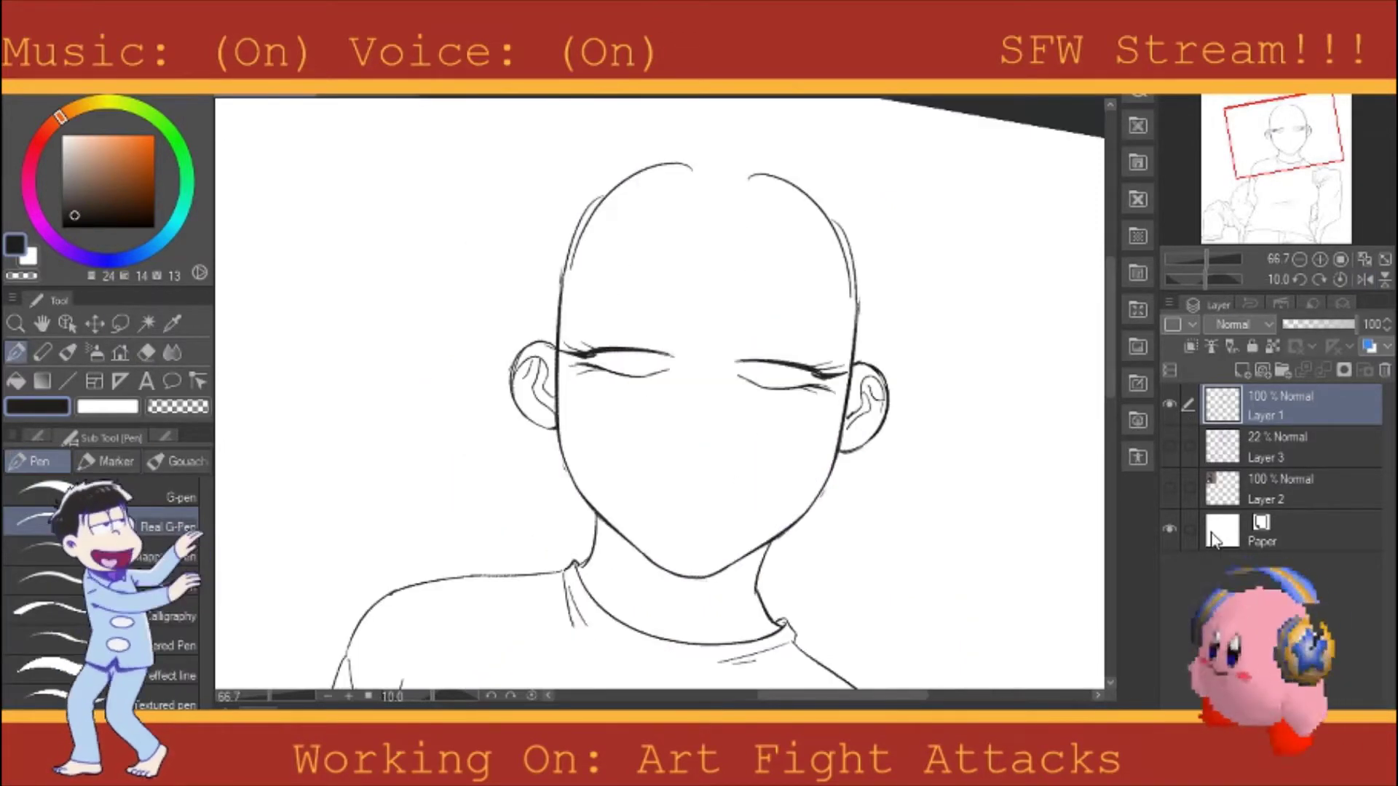
drag(745, 310, 822, 322)
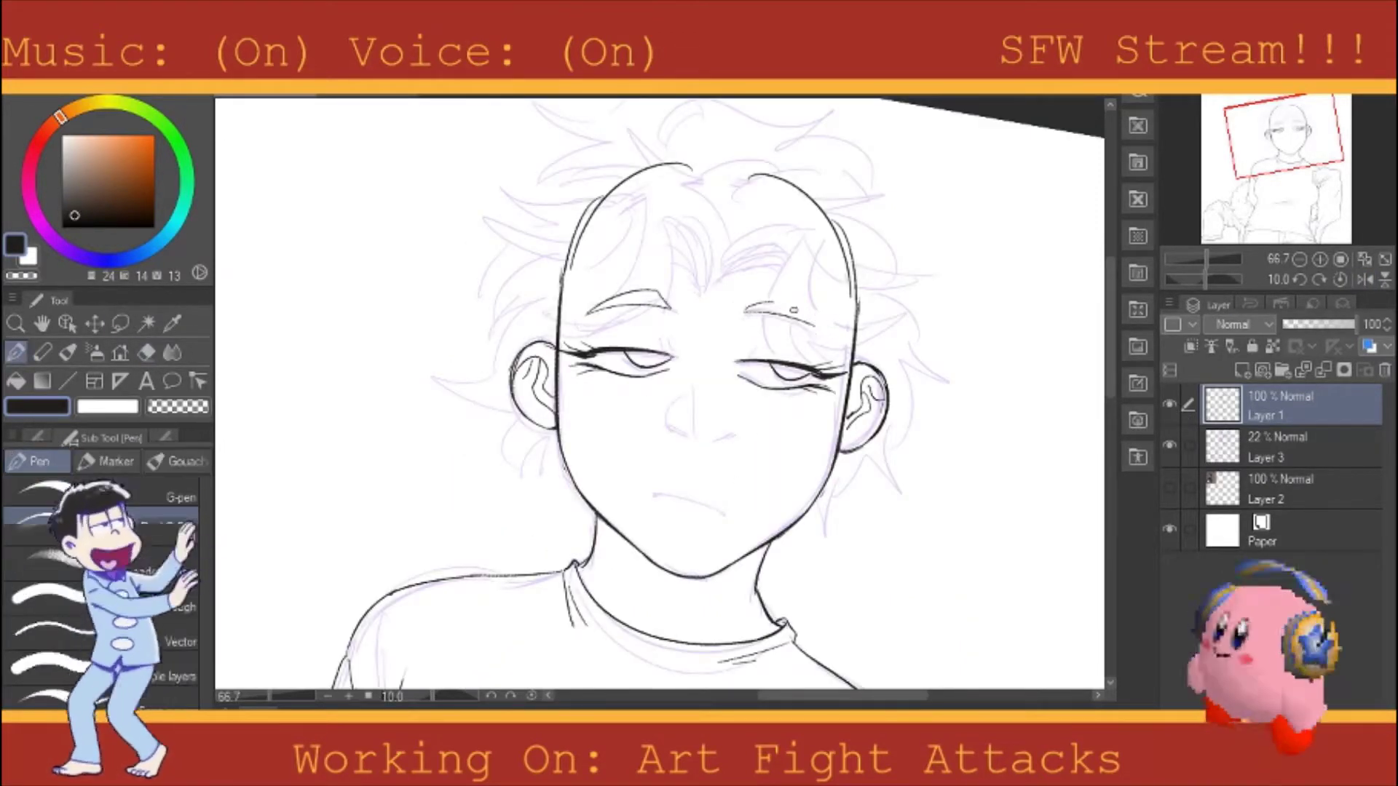
key(e)
key(p)
Step: Ink the frowning mouth, the nose with its nostril and the small crease above the left eye
drag(654, 496, 710, 502)
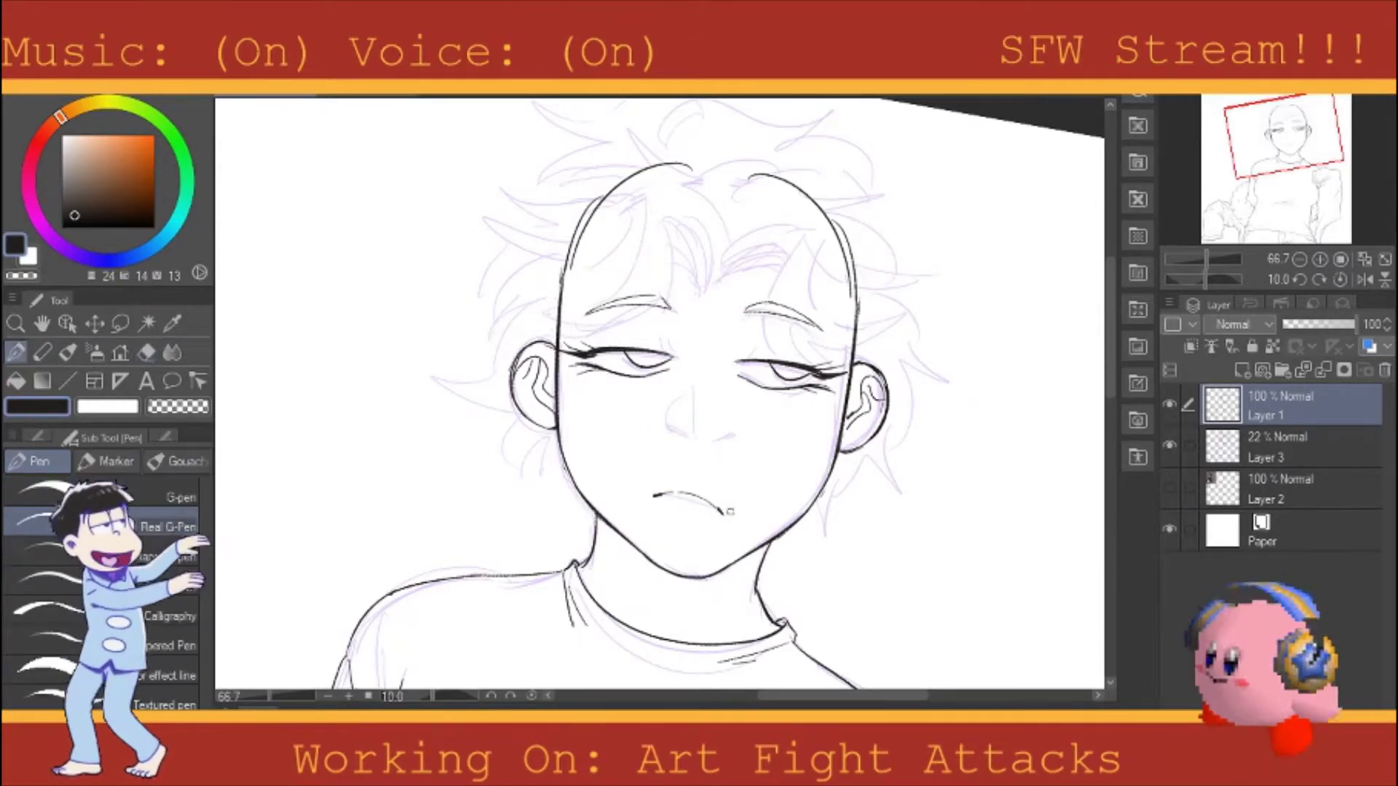
drag(710, 442, 730, 438)
drag(657, 337, 667, 353)
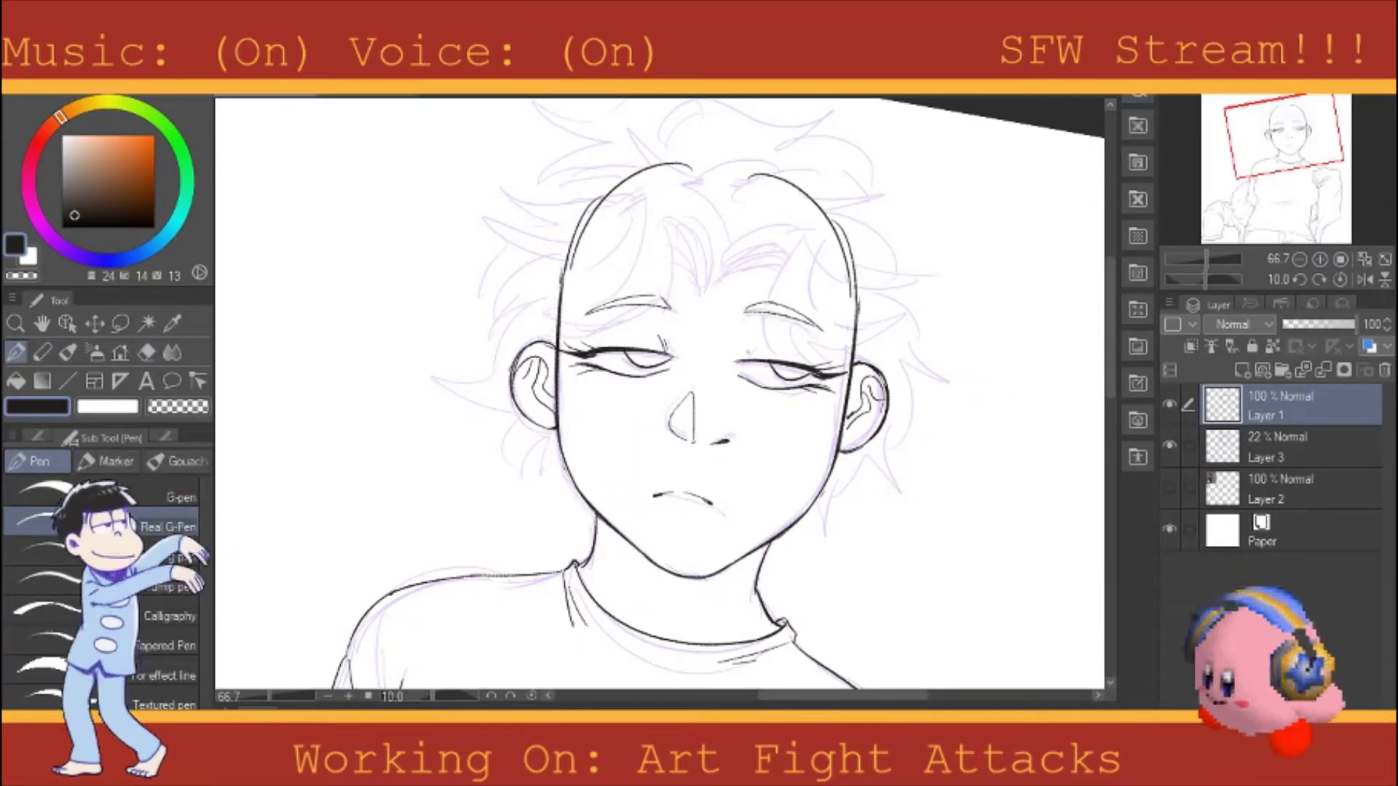
Step: Lower Layer 1's opacity to 50% and add a new layer above it
drag(1354, 324, 1319, 324)
click(1242, 370)
drag(1296, 135, 1298, 131)
Step: Ink the parted fringe locks falling over both sides of the forehead on the new layer
drag(785, 247, 757, 386)
drag(677, 306, 785, 246)
mouse_move(781, 255)
mouse_down()
mouse_move(860, 335)
mouse_move(808, 397)
mouse_up()
key(e)
drag(678, 305, 618, 220)
mouse_move(618, 221)
mouse_down()
mouse_move(539, 355)
mouse_move(634, 320)
mouse_move(494, 302)
mouse_up()
key(p)
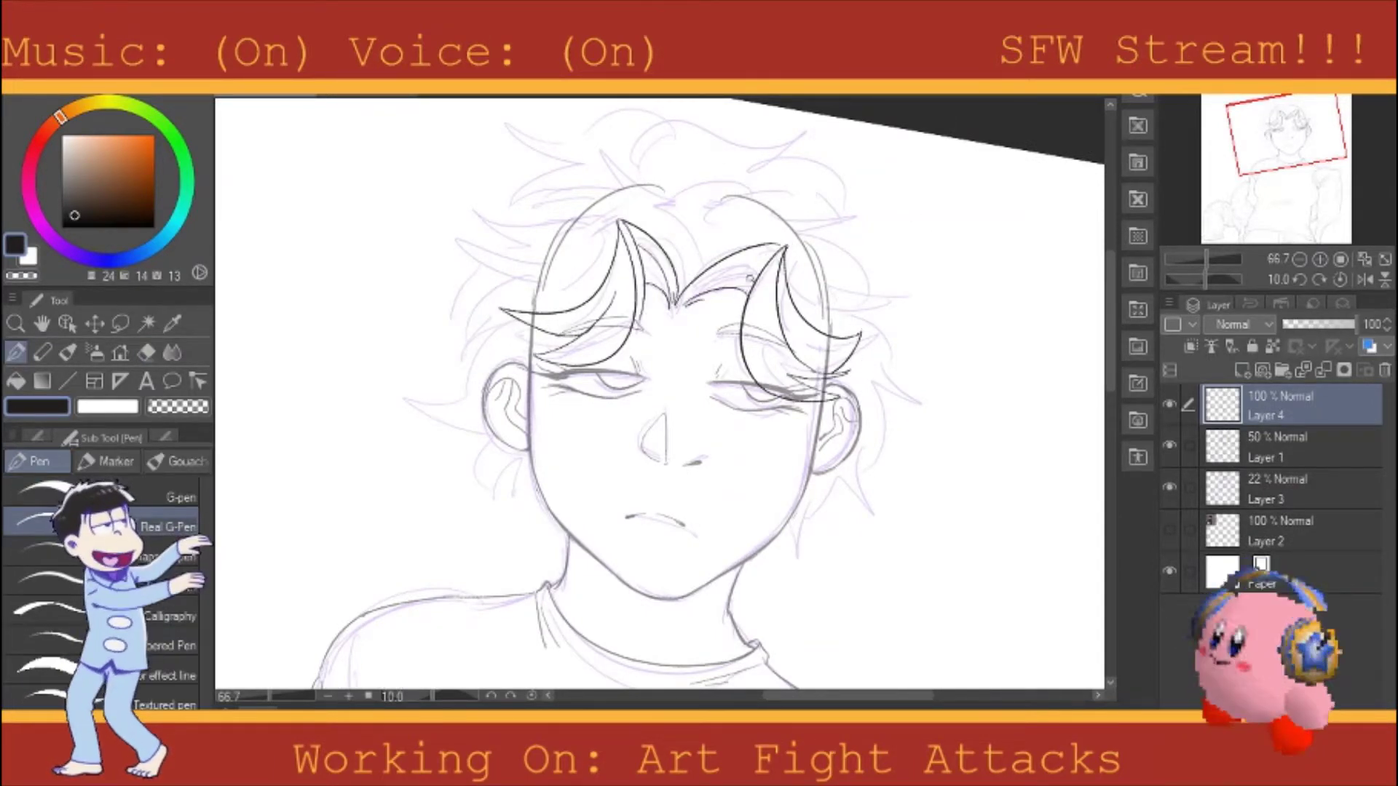
Step: Ink the pointed hair locks on the head's right side, from the upper parting down to the nape
drag(757, 211, 812, 246)
drag(699, 241, 834, 193)
mouse_move(801, 251)
mouse_down()
mouse_move(921, 353)
mouse_move(939, 417)
mouse_up()
drag(855, 437, 884, 531)
drag(823, 509, 763, 593)
Step: Ink the spiky hair locks on the head's left side, from the crown down past the ear
drag(452, 207, 677, 222)
drag(433, 275, 598, 248)
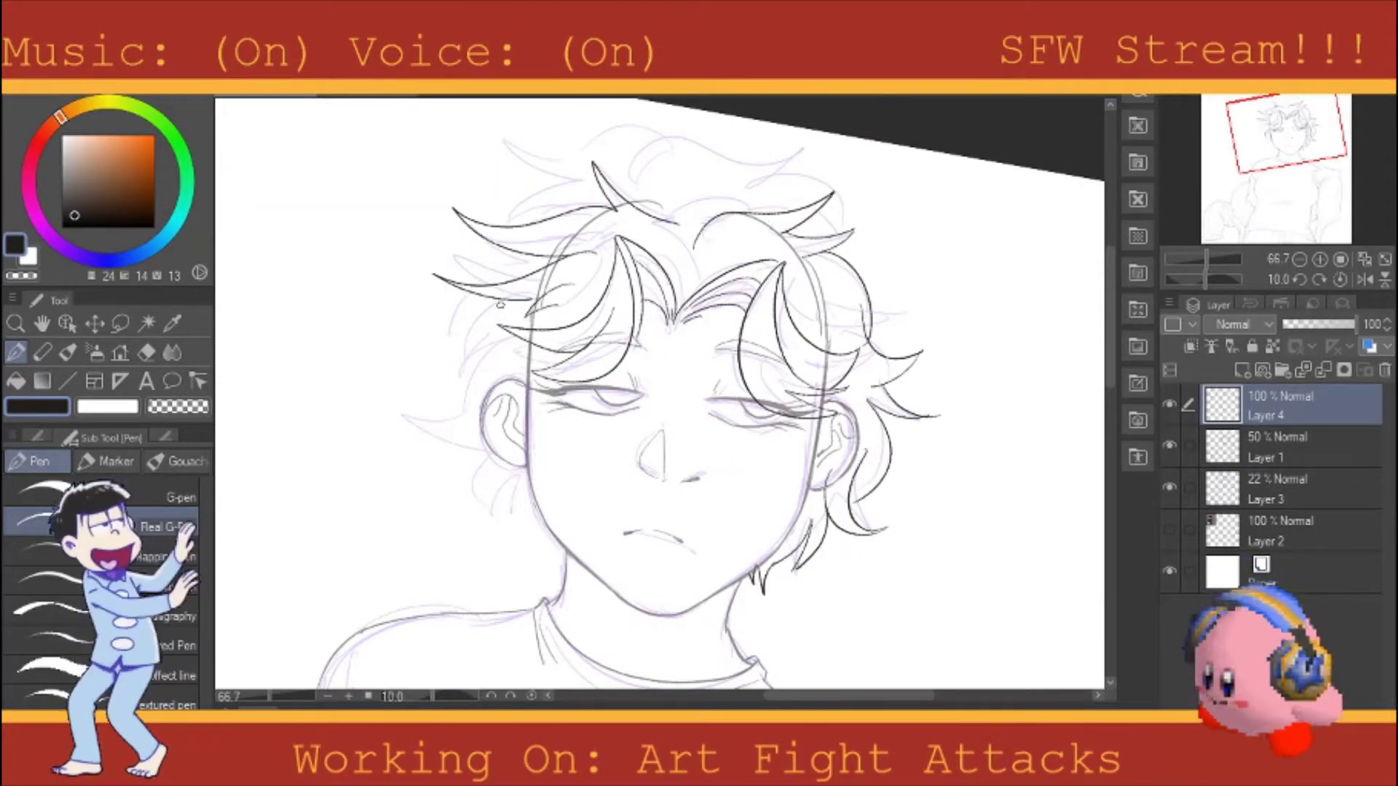
drag(459, 386, 502, 299)
drag(396, 411, 567, 572)
Step: Lower Layer 3's opacity to 14% and make Layer 4 active again
click(1282, 488)
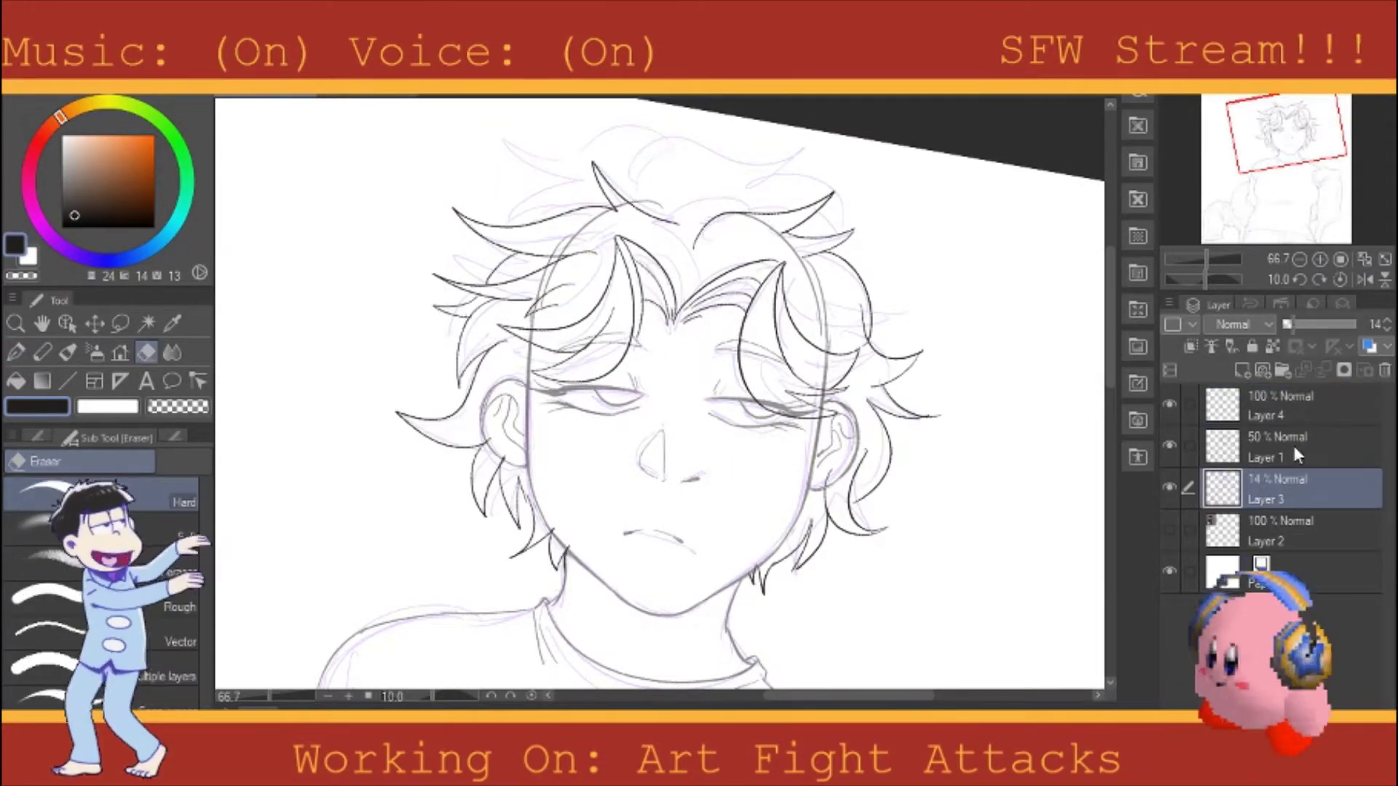
drag(1299, 324, 1294, 324)
click(1281, 406)
Step: Ink the tousled tufts on top of the head, cleaning up overlapping lines
mouse_move(635, 173)
mouse_down()
mouse_move(659, 212)
mouse_move(740, 204)
mouse_up()
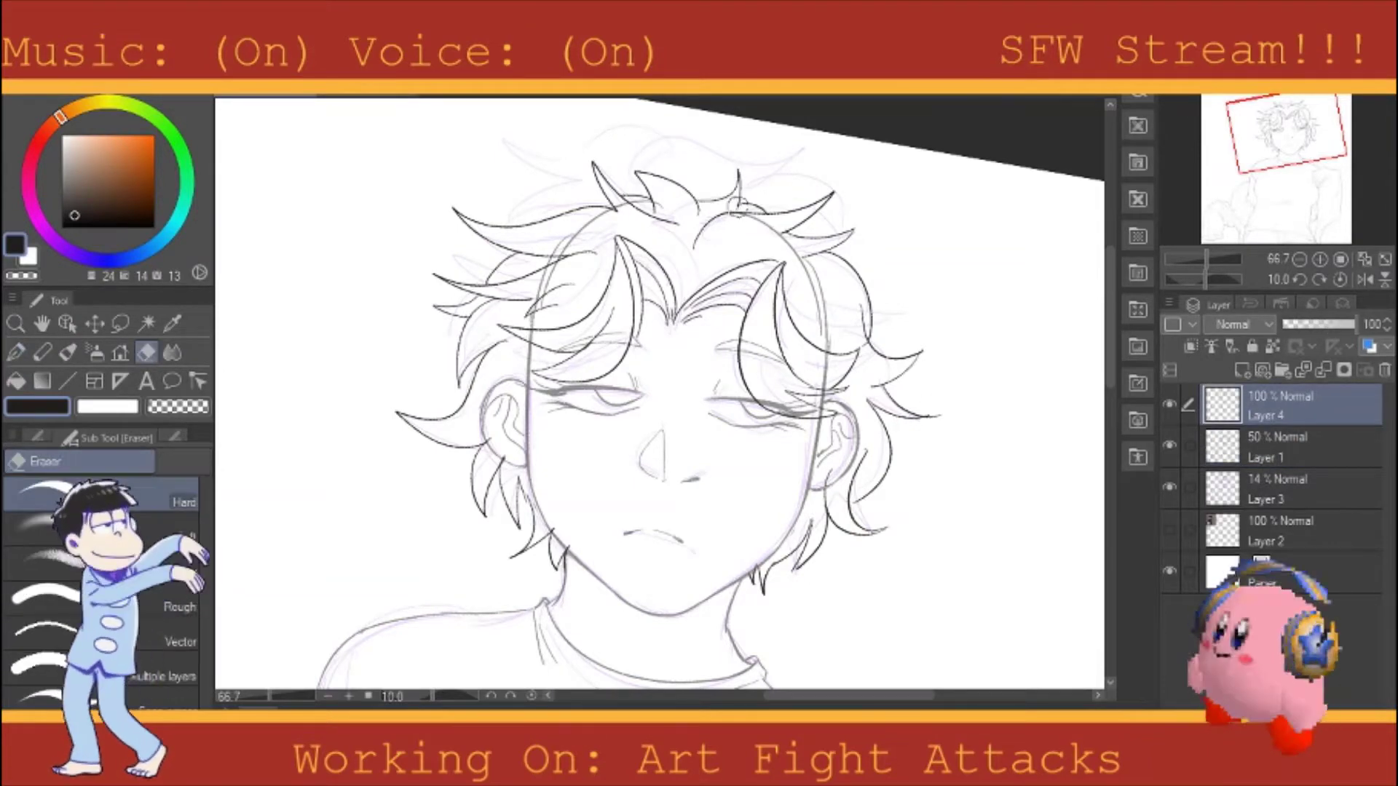
key(e)
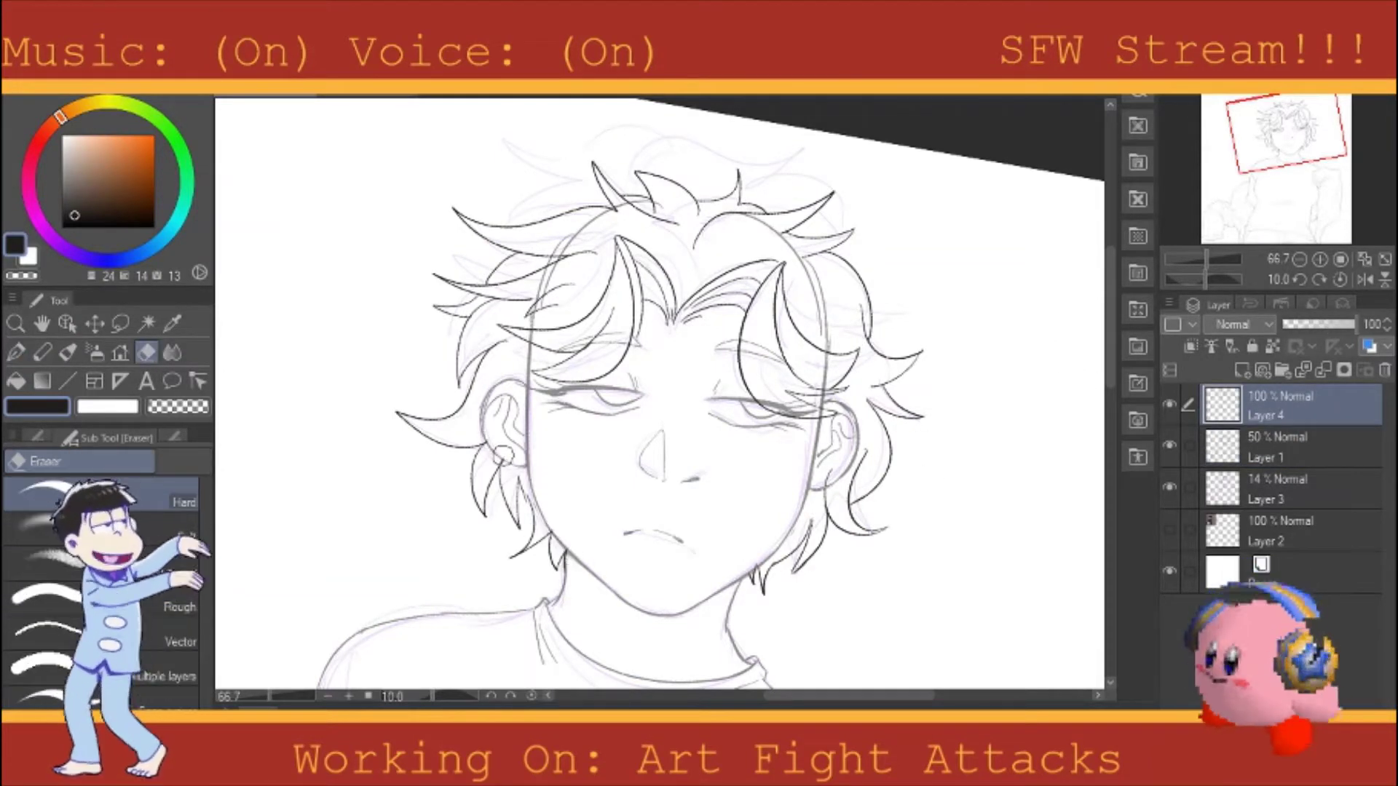
key(p)
drag(679, 156, 710, 132)
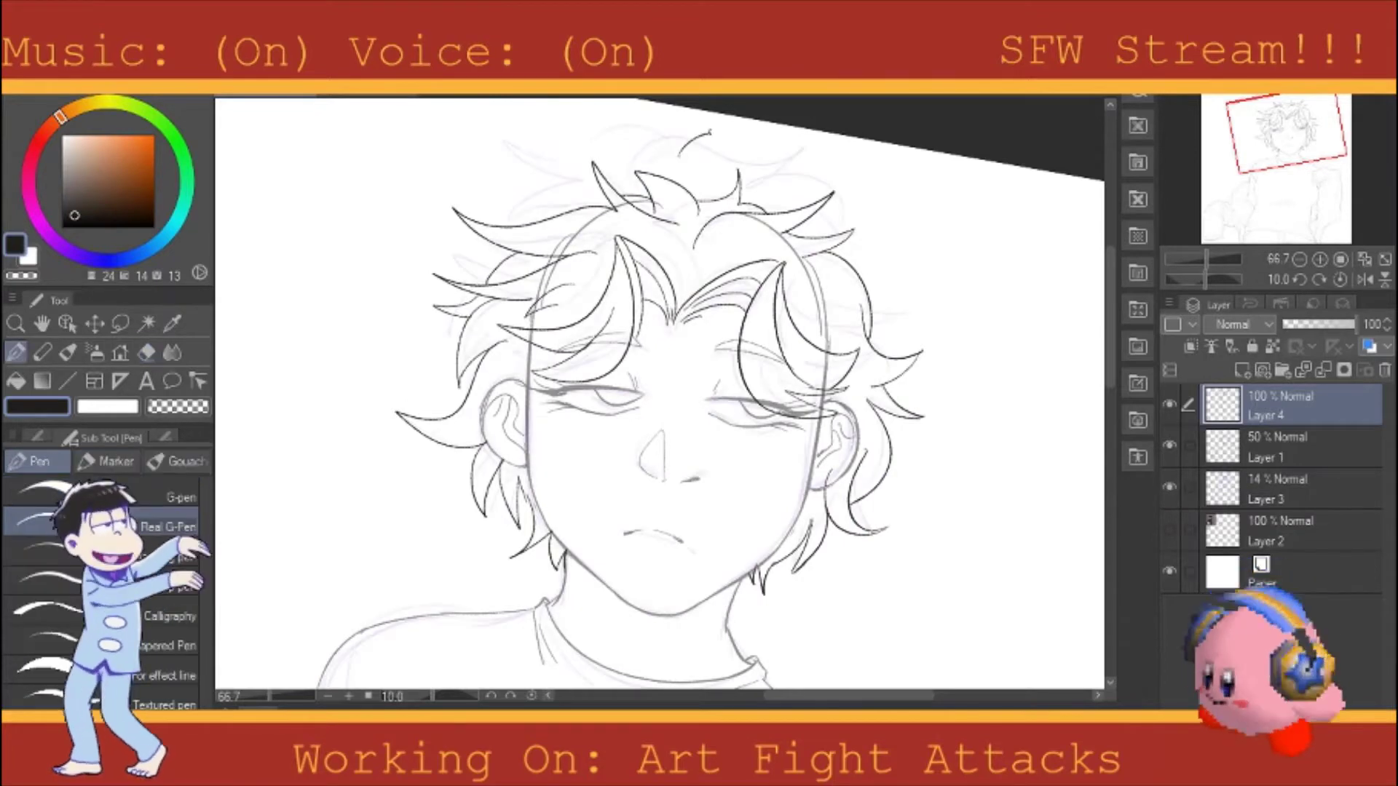
drag(834, 128, 710, 184)
drag(881, 159, 757, 232)
drag(568, 117, 690, 162)
drag(536, 211, 593, 126)
drag(728, 160, 695, 200)
drag(641, 175, 616, 193)
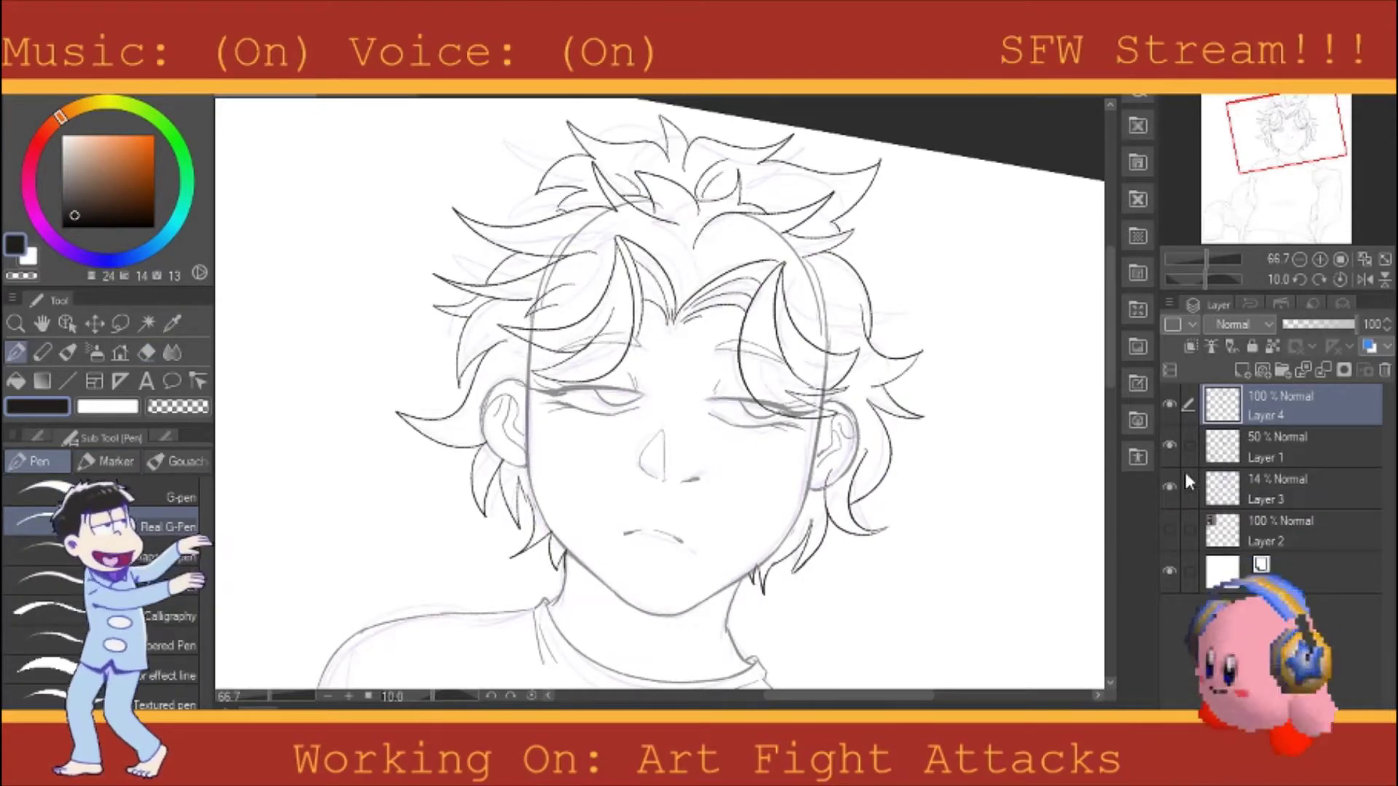
Step: Hide Layer 3, erase Layer 1's head lines beneath the hair, restore its opacity to 100% and reset the canvas rotation
click(1170, 487)
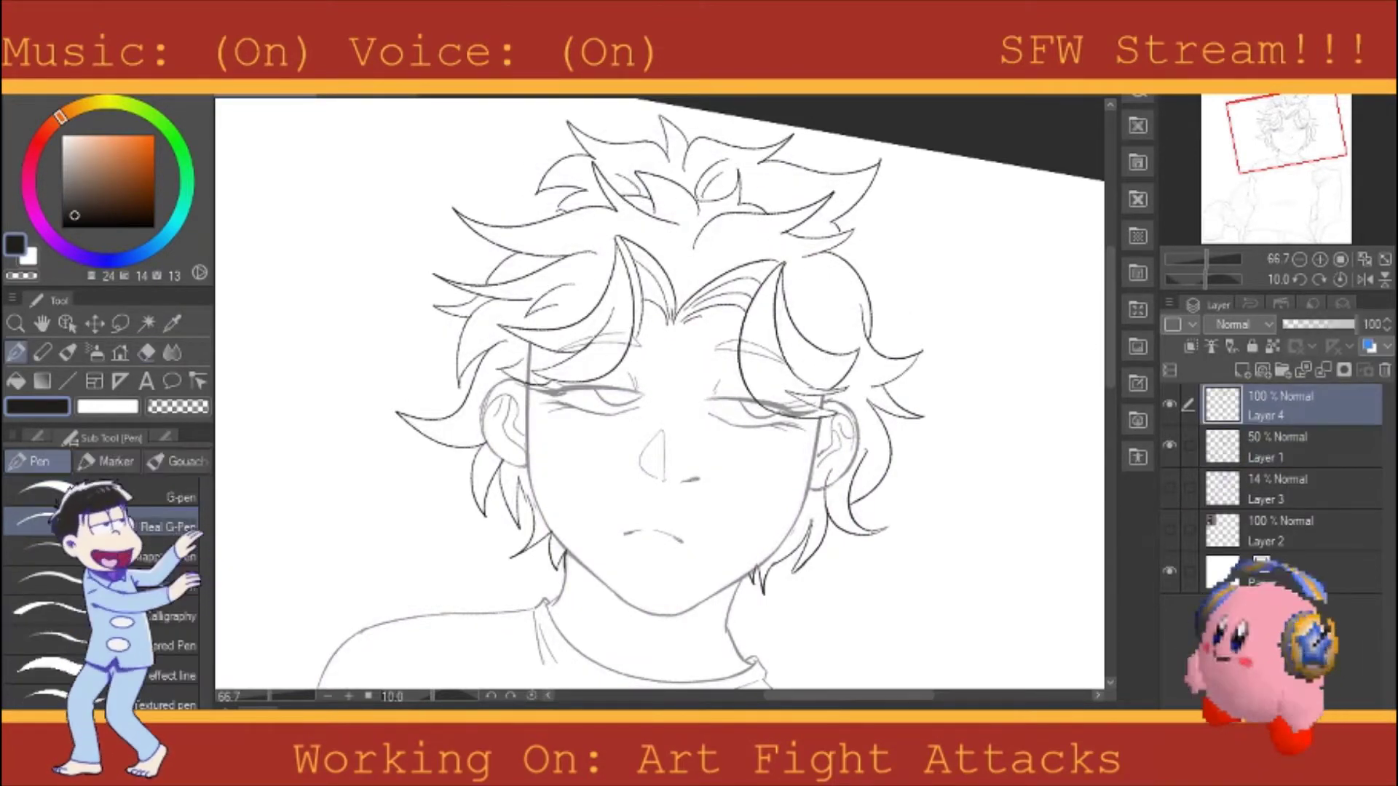
click(1275, 445)
key(e)
click(1343, 279)
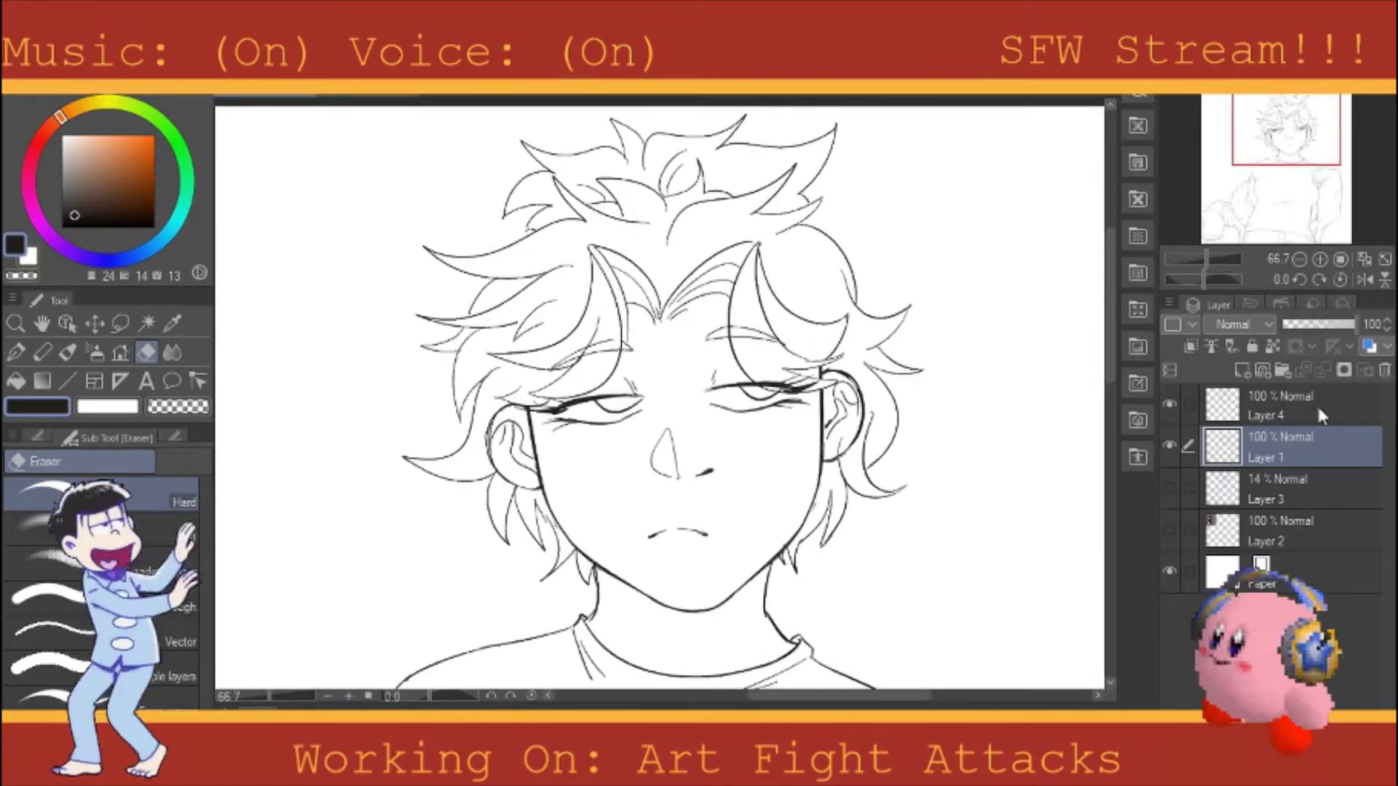
Step: Paint a solid black shadow under the chin across the neck on Layer 4
click(1316, 413)
scroll(659, 396, down, 3)
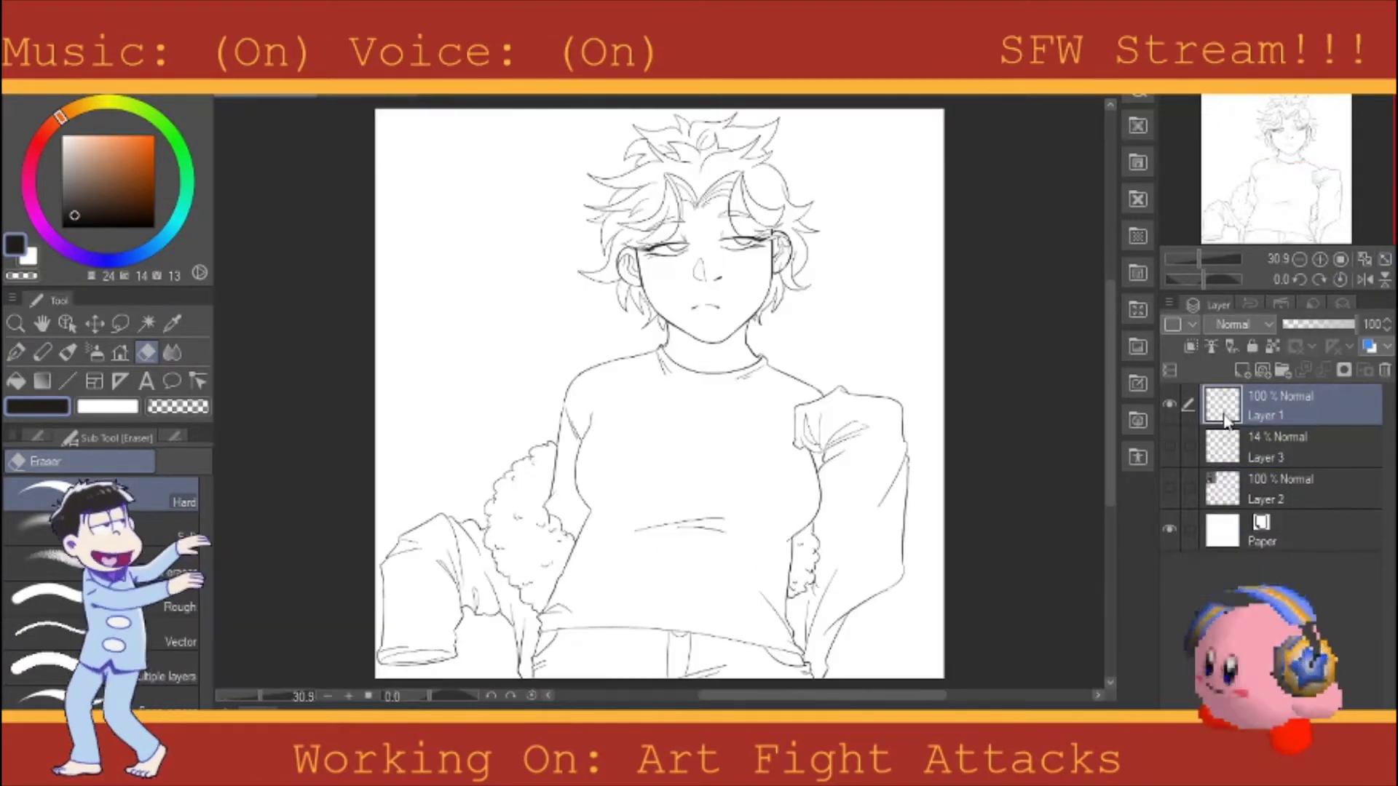
scroll(659, 396, up, 2)
key(p)
drag(575, 431, 652, 459)
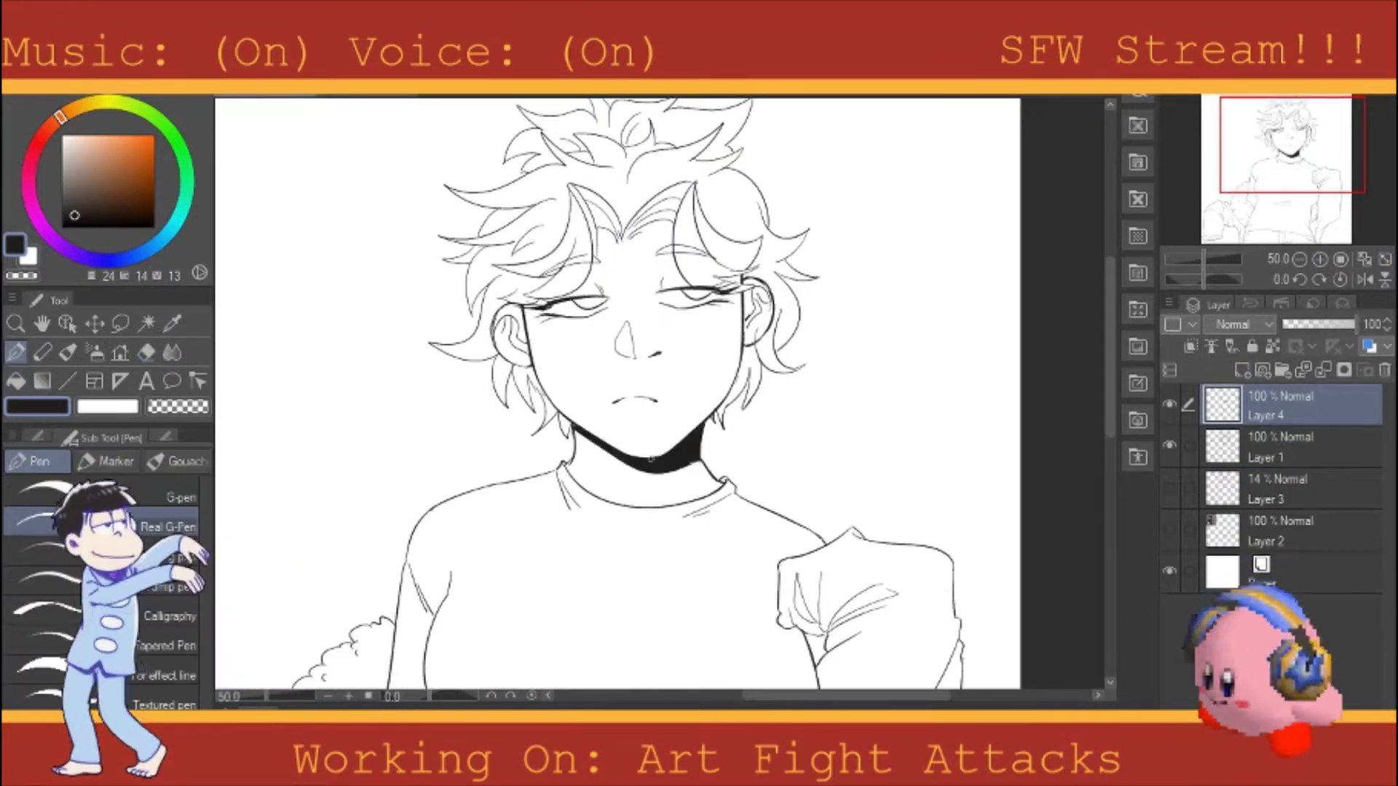
Step: Thicken the lower hair locks beside the right ear and clean up the overlapping lines on Layers 1 and 4
key(ctrl+plus)
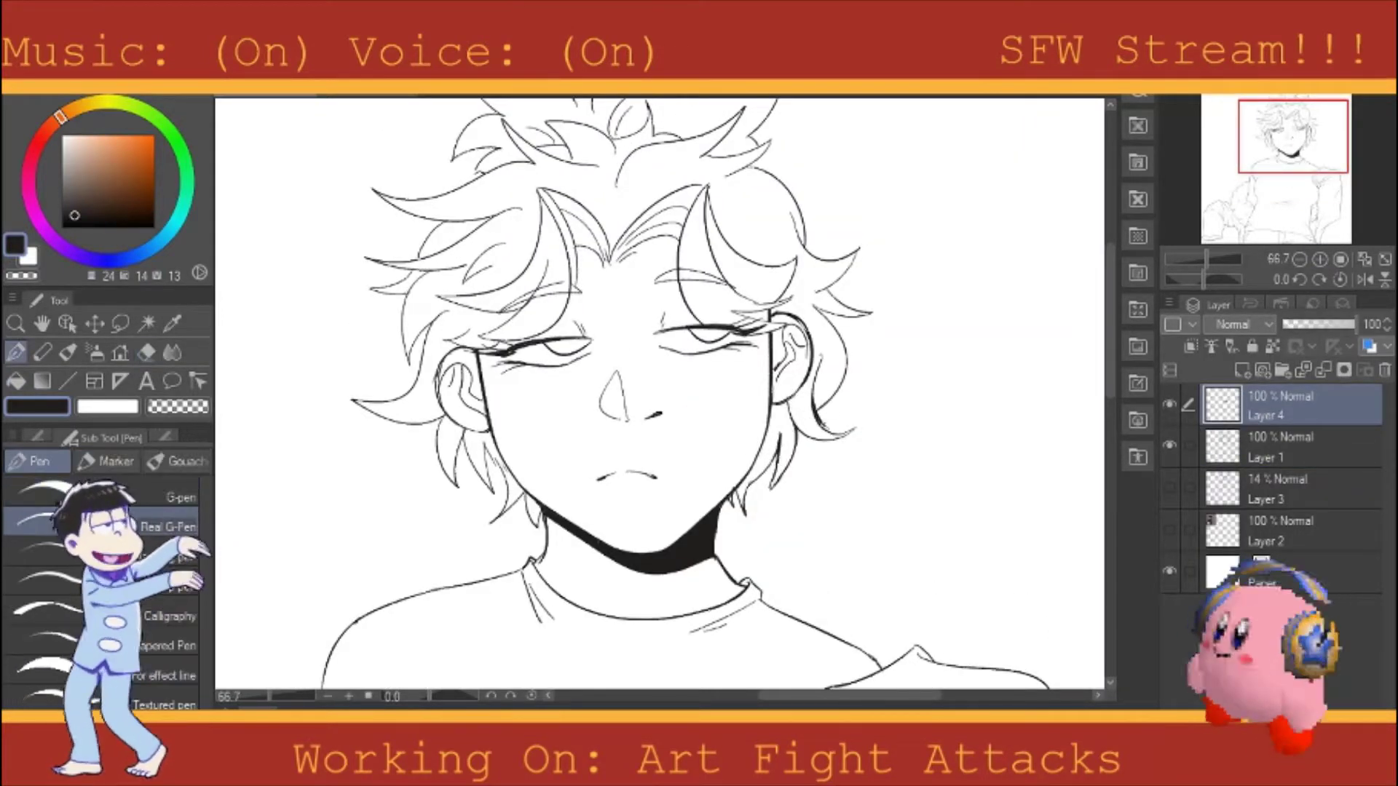
key(e)
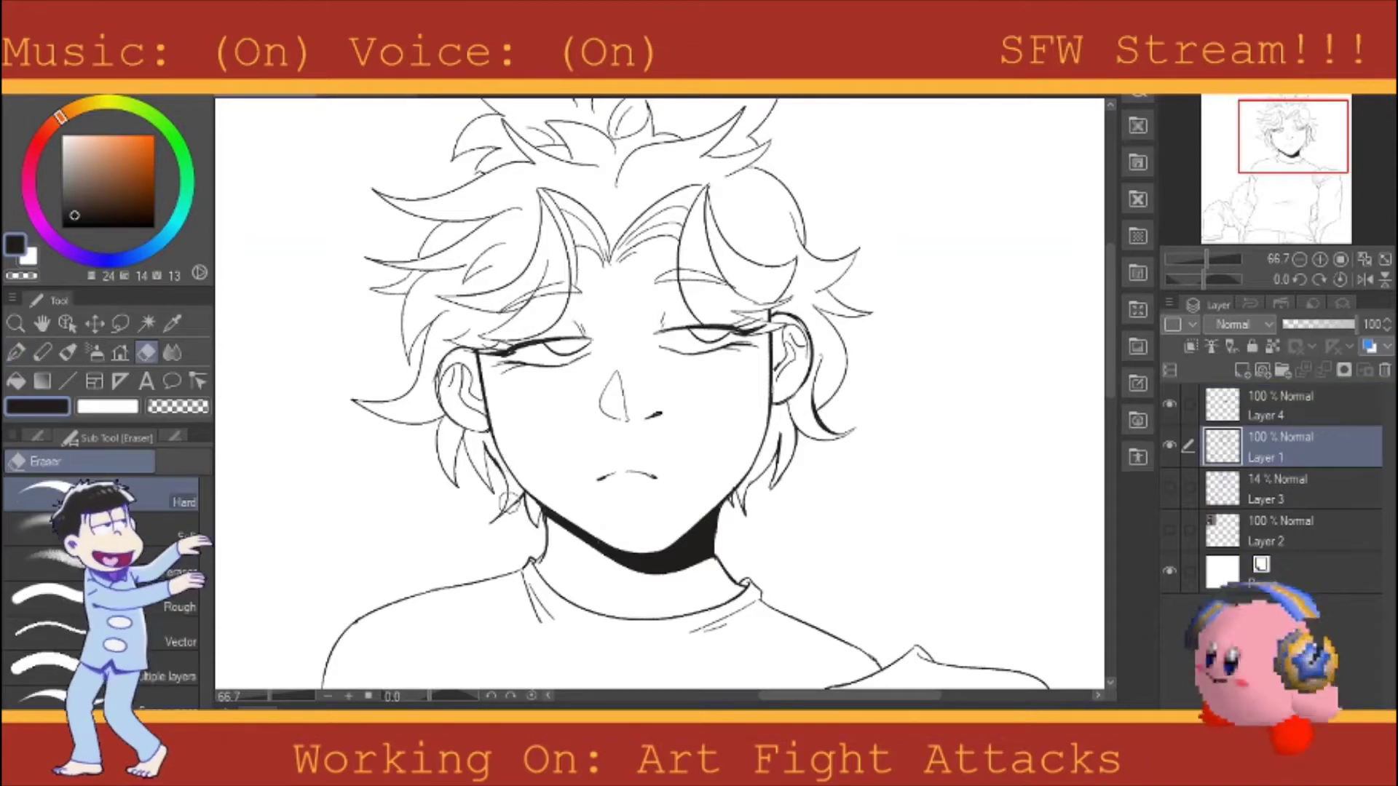
key(p)
key(e)
key(p)
key(e)
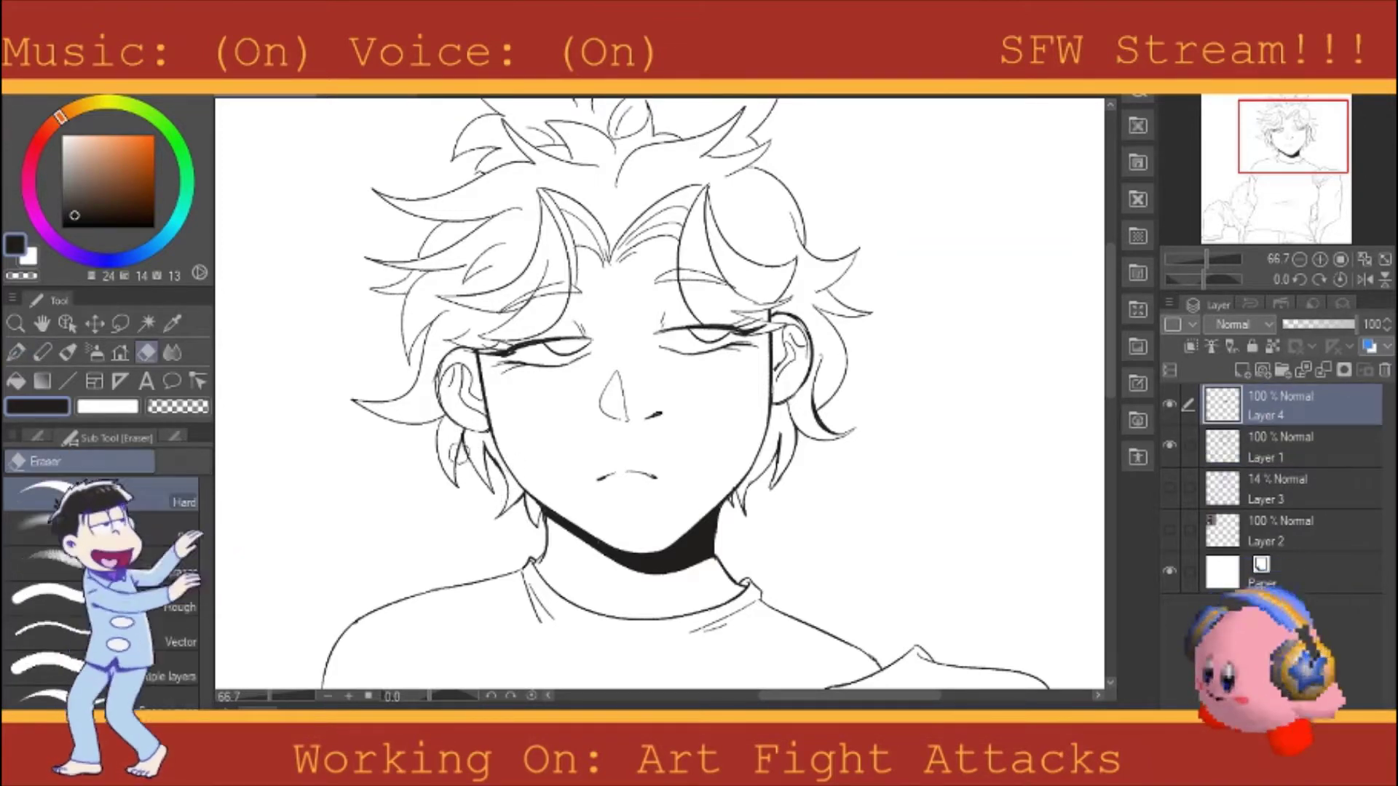
key(p)
key(e)
key(p)
Step: Add line weight to the hair locks around the left ear, checking the drawing in mirrored view
key(h)
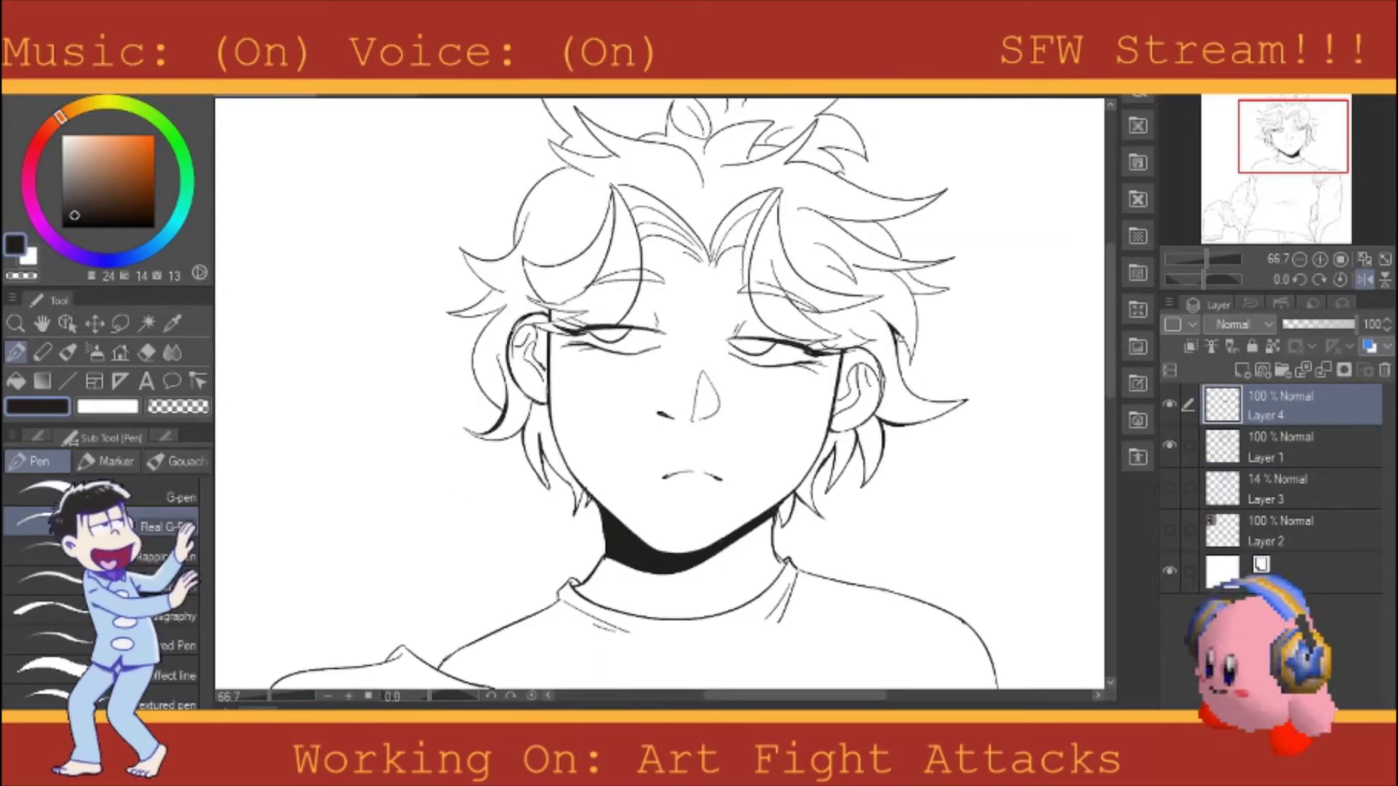
key(e)
key(p)
key(h)
key(e)
key(p)
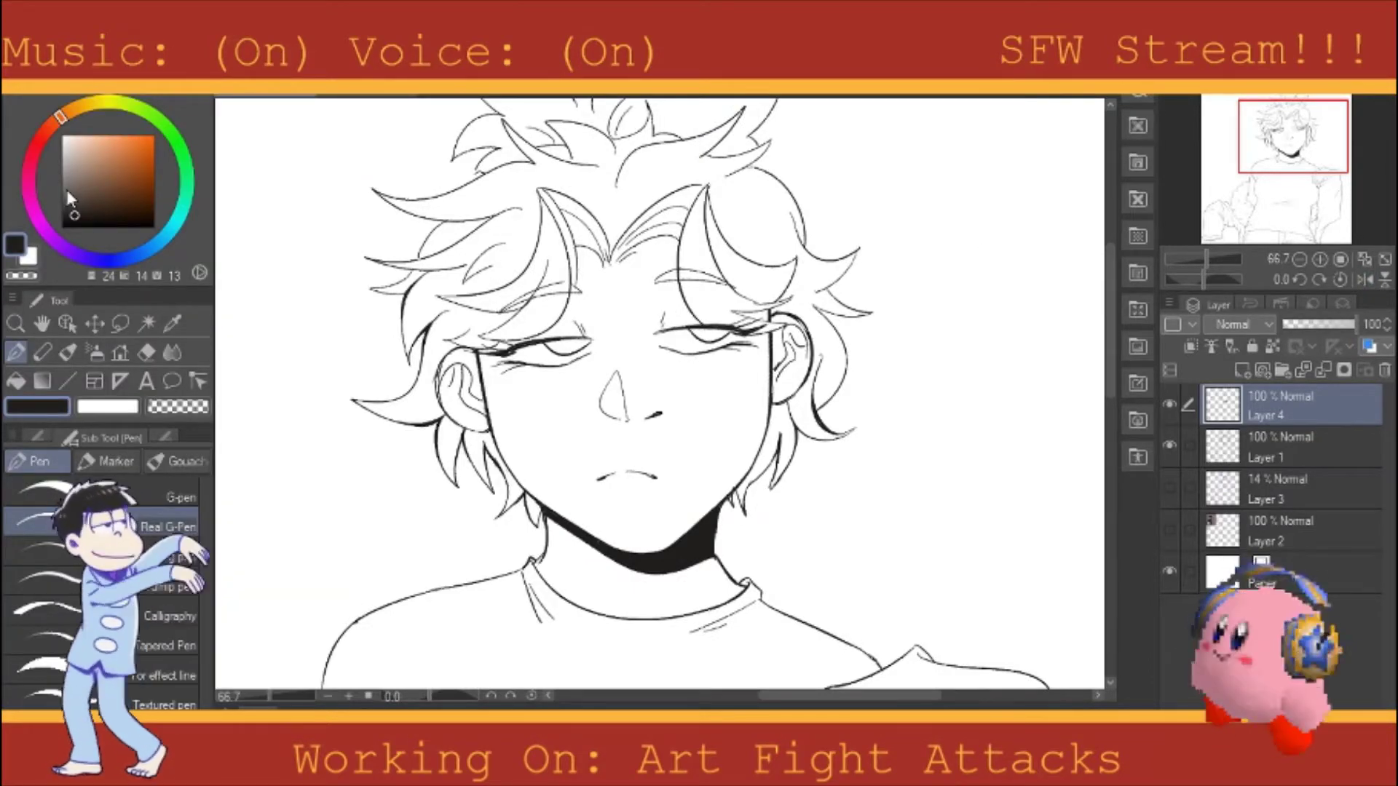
key(h)
key(e)
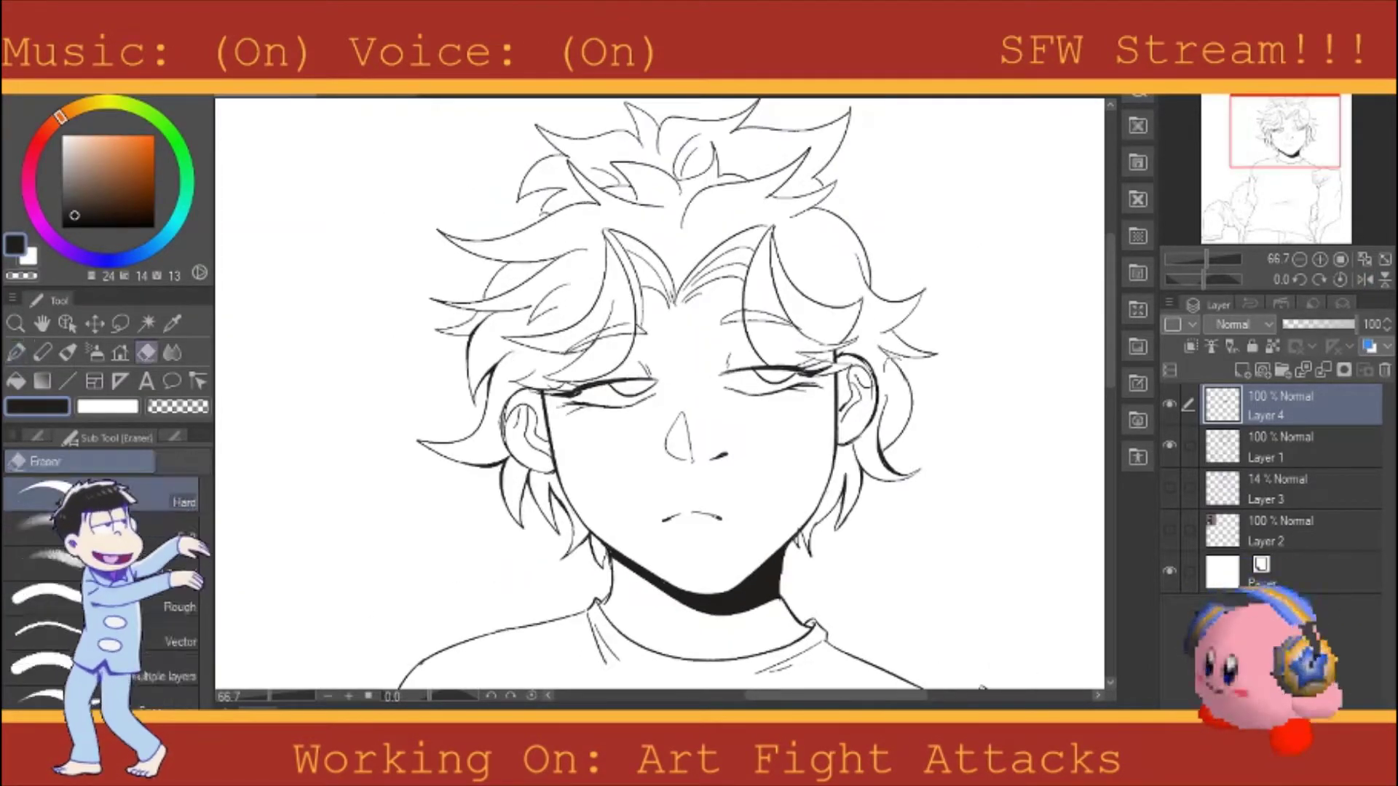
Step: Refine the line weight of both ears and the hair locks around them on Layer 4, checking the mirrored view
key(p)
key(e)
key(p)
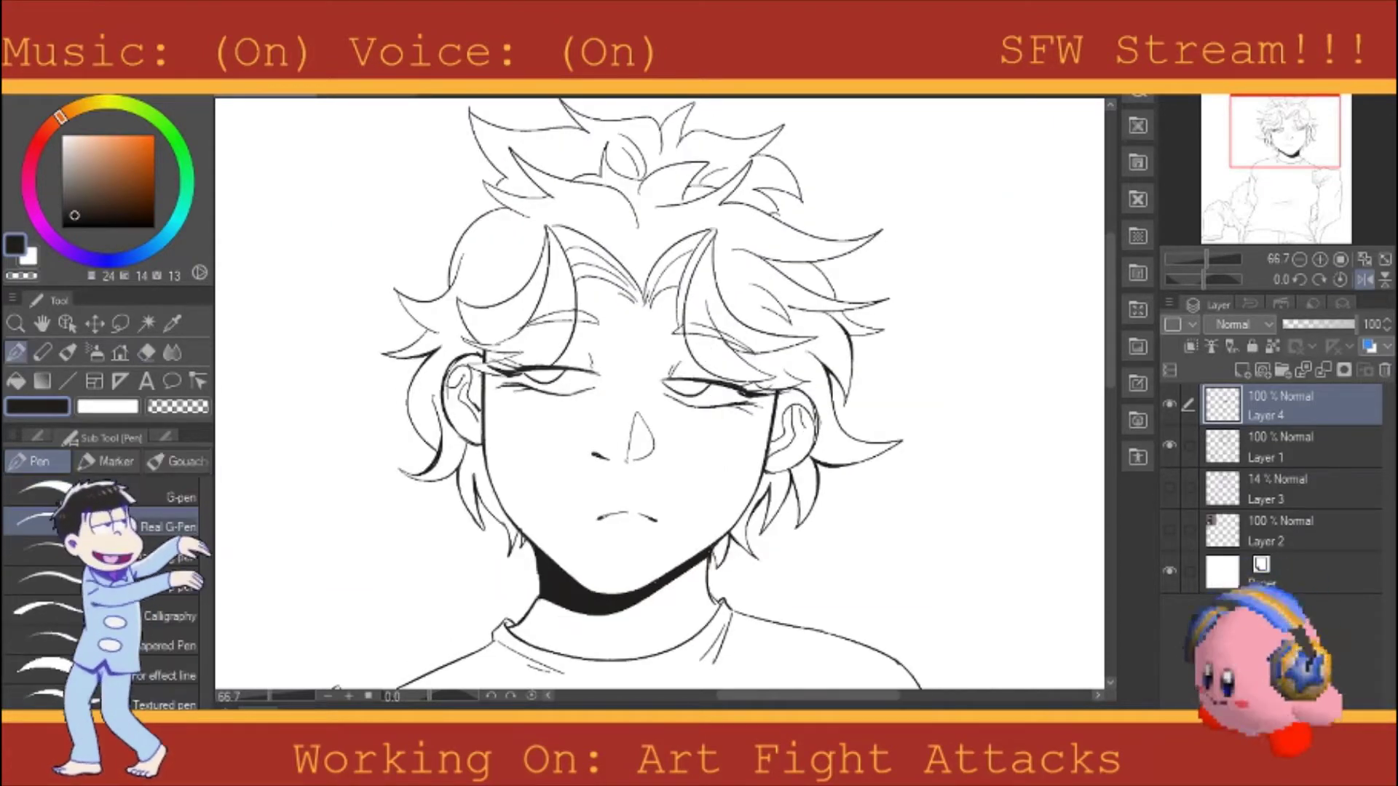
key(e)
key(p)
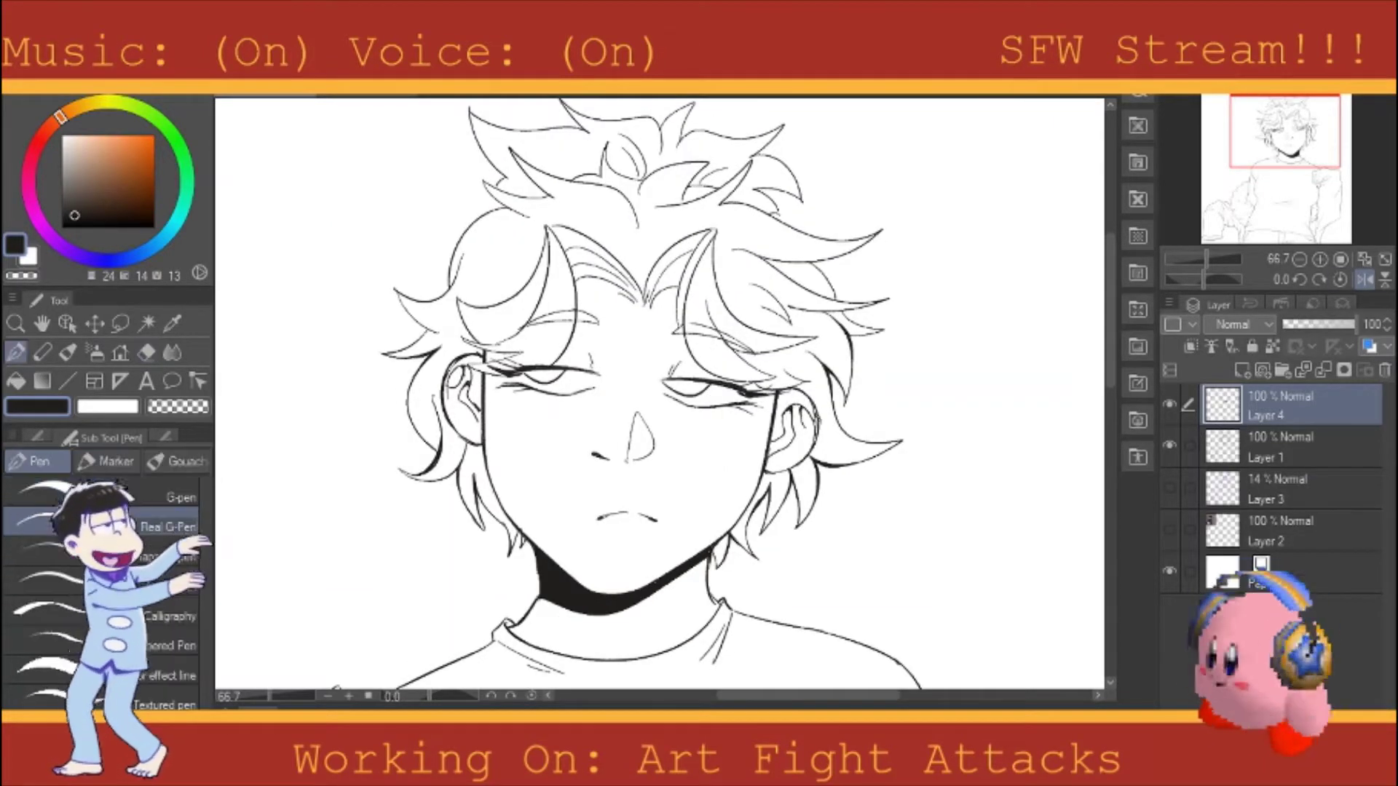
key(h)
key(e)
key(p)
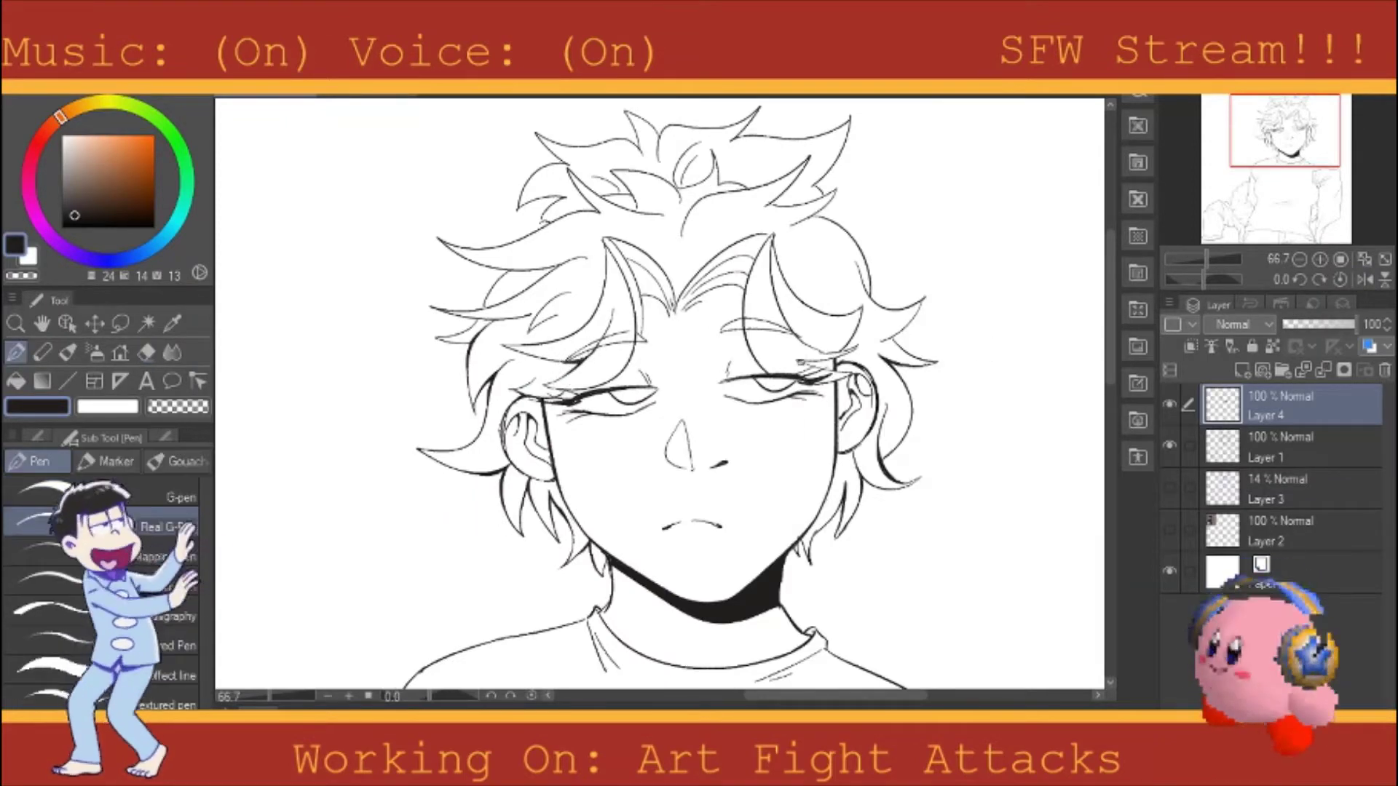
Step: Thicken the tips of the fringe locks and darken the lines meeting at the centre parting above the forehead
scroll(875, 396, up, 1)
key(e)
key(p)
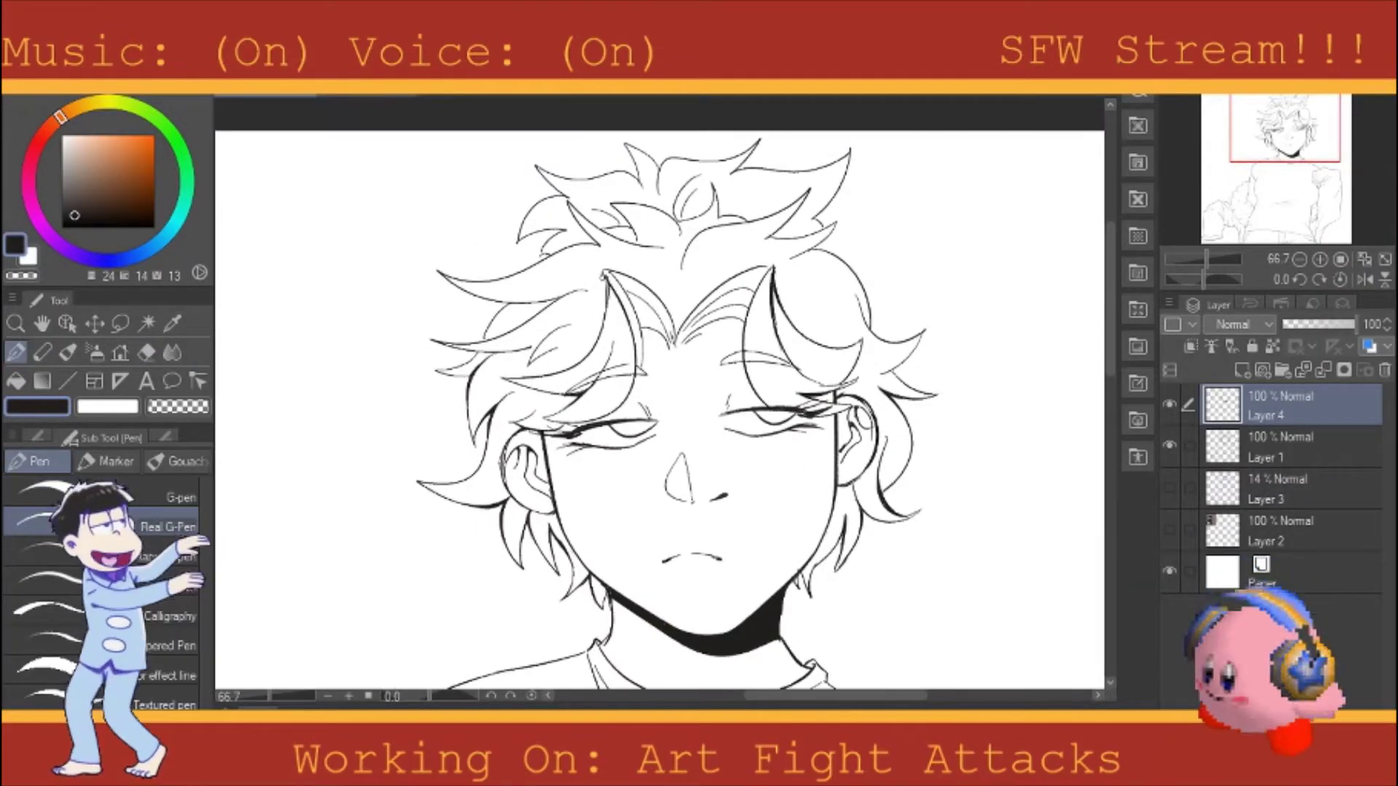
key(e)
key(p)
key(e)
key(p)
key(e)
key(p)
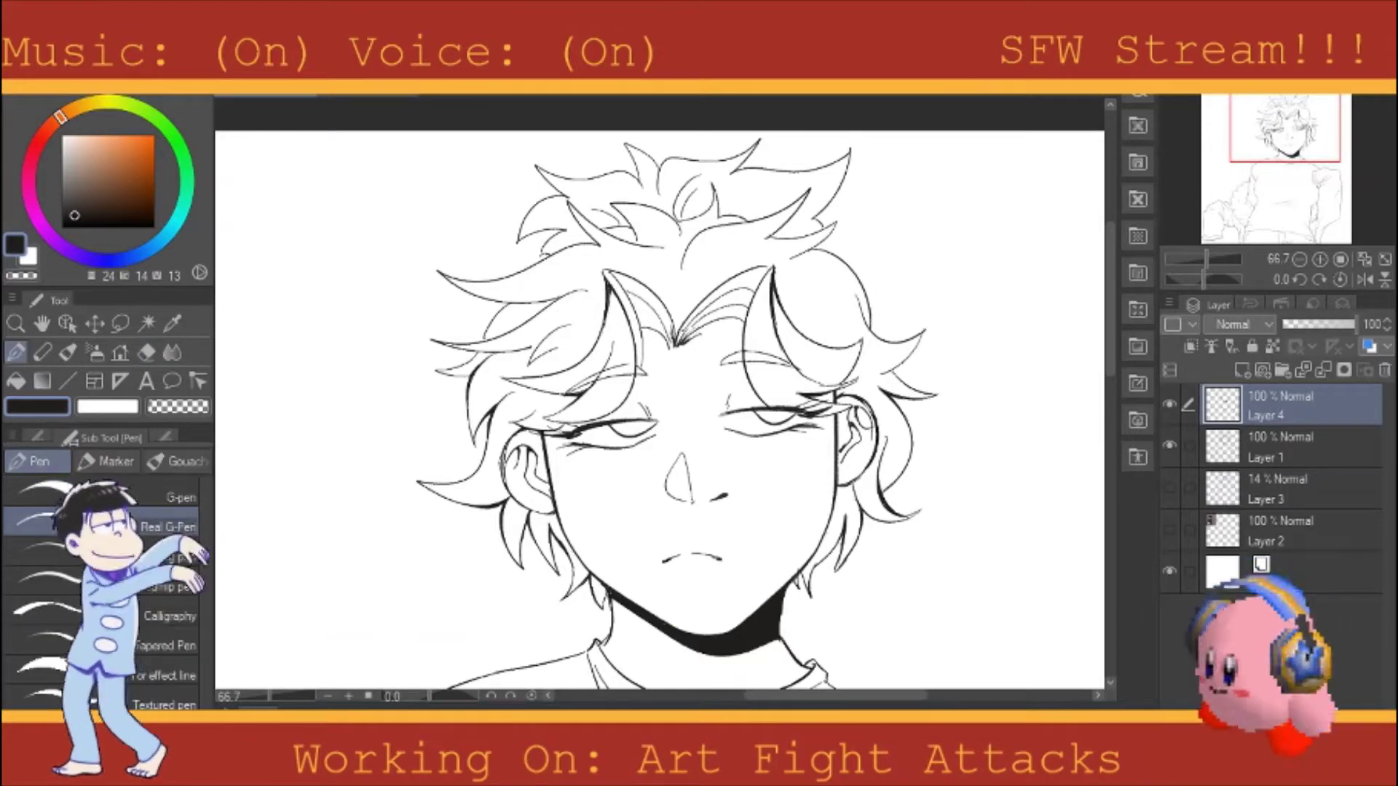
Step: Add line weight where the hair locks overlap on the crown and upper sides of the head, checking the mirrored view
key(h)
key(e)
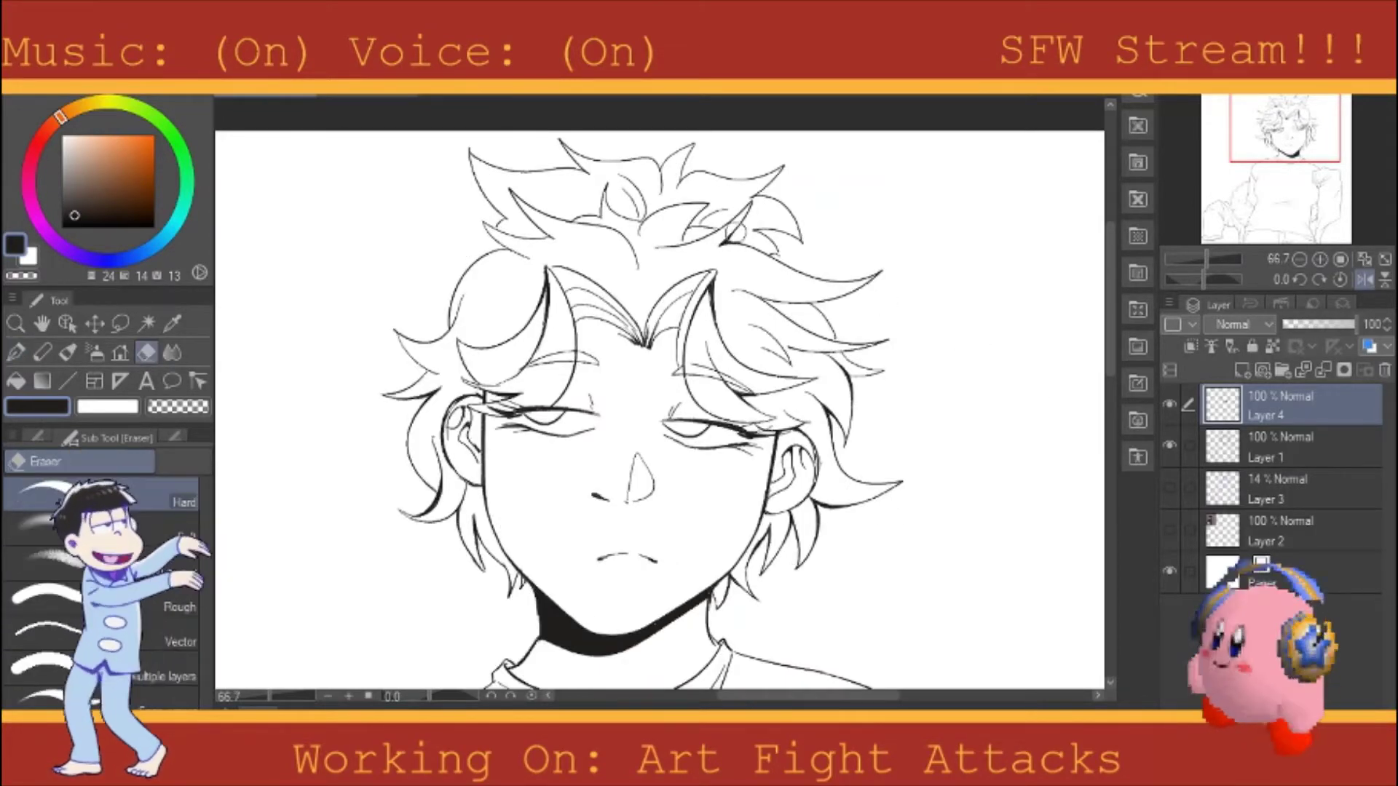
key(p)
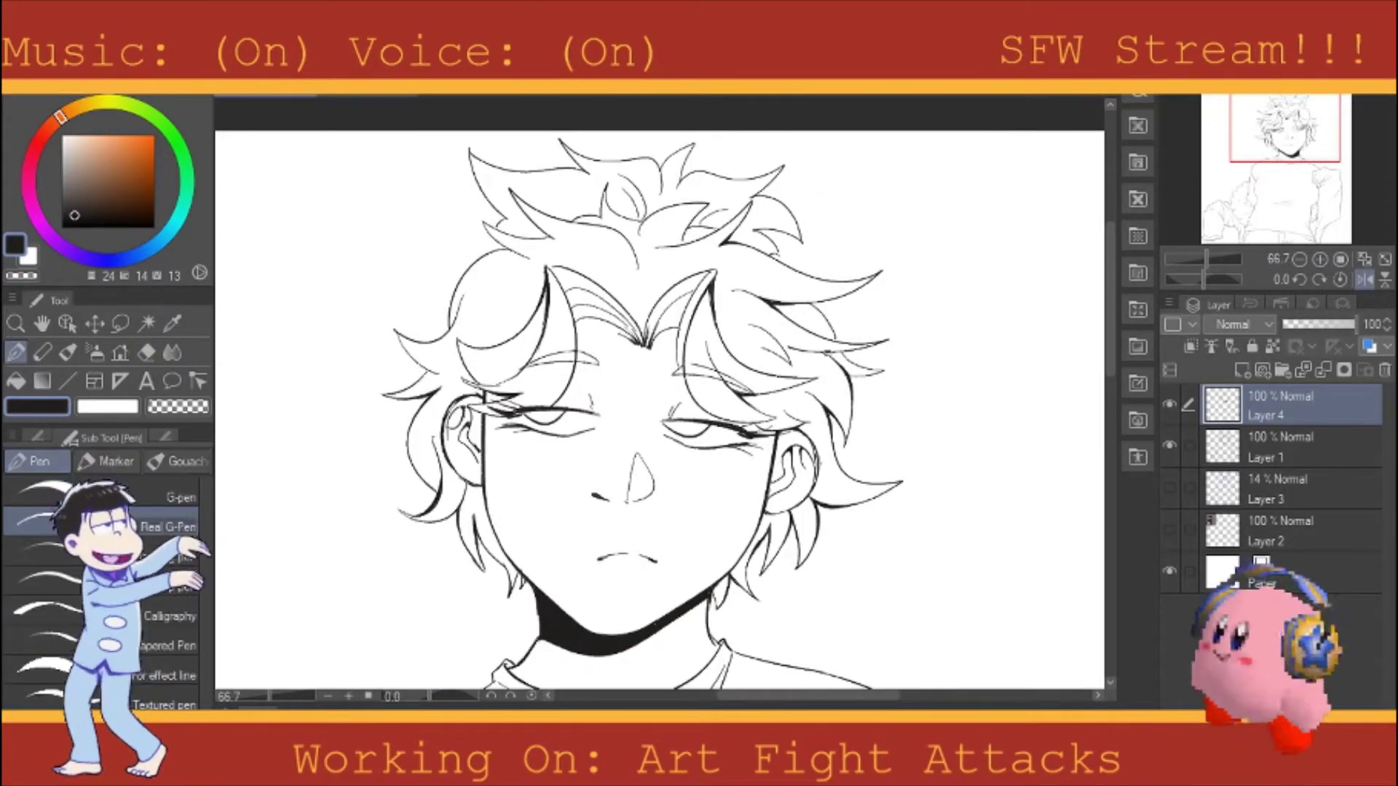
key(h)
key(p)
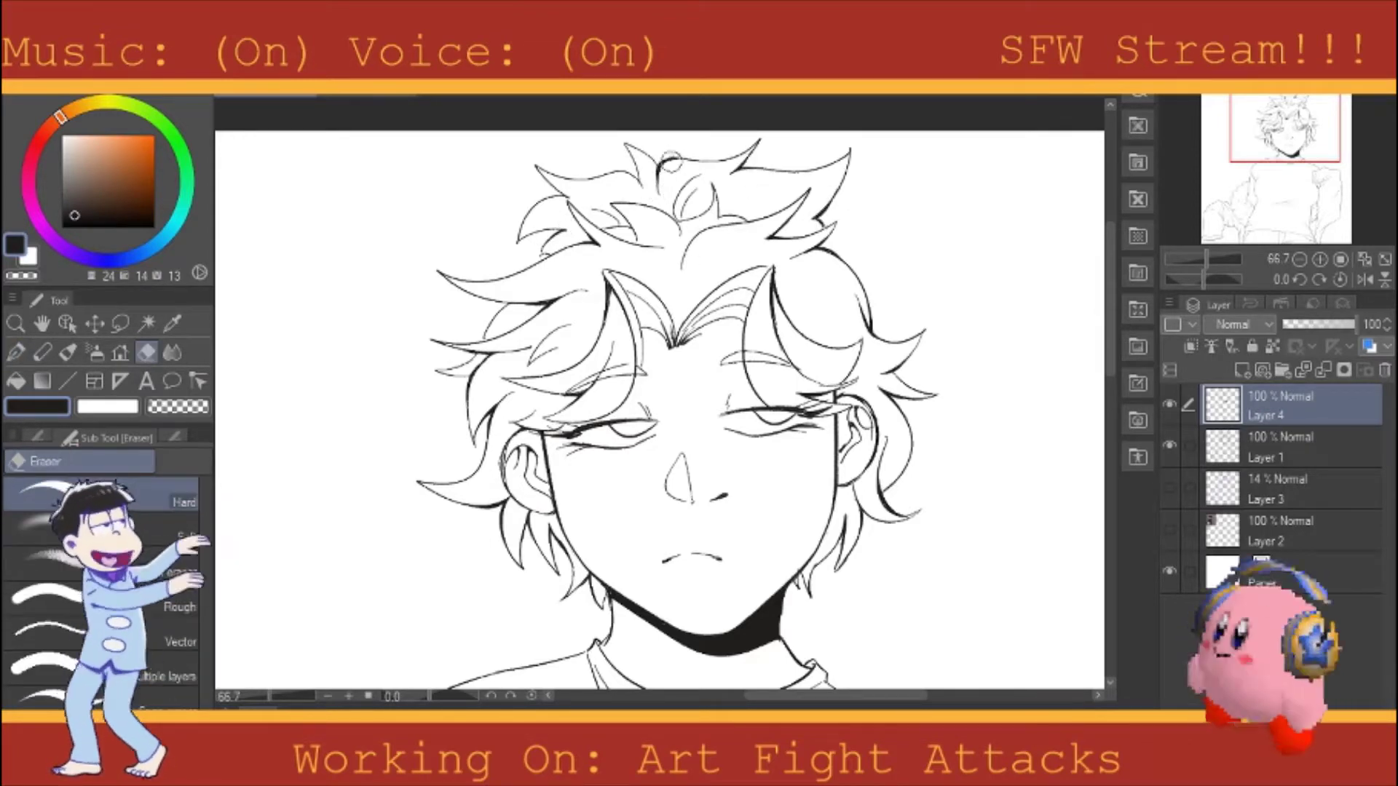
key(h)
key(p)
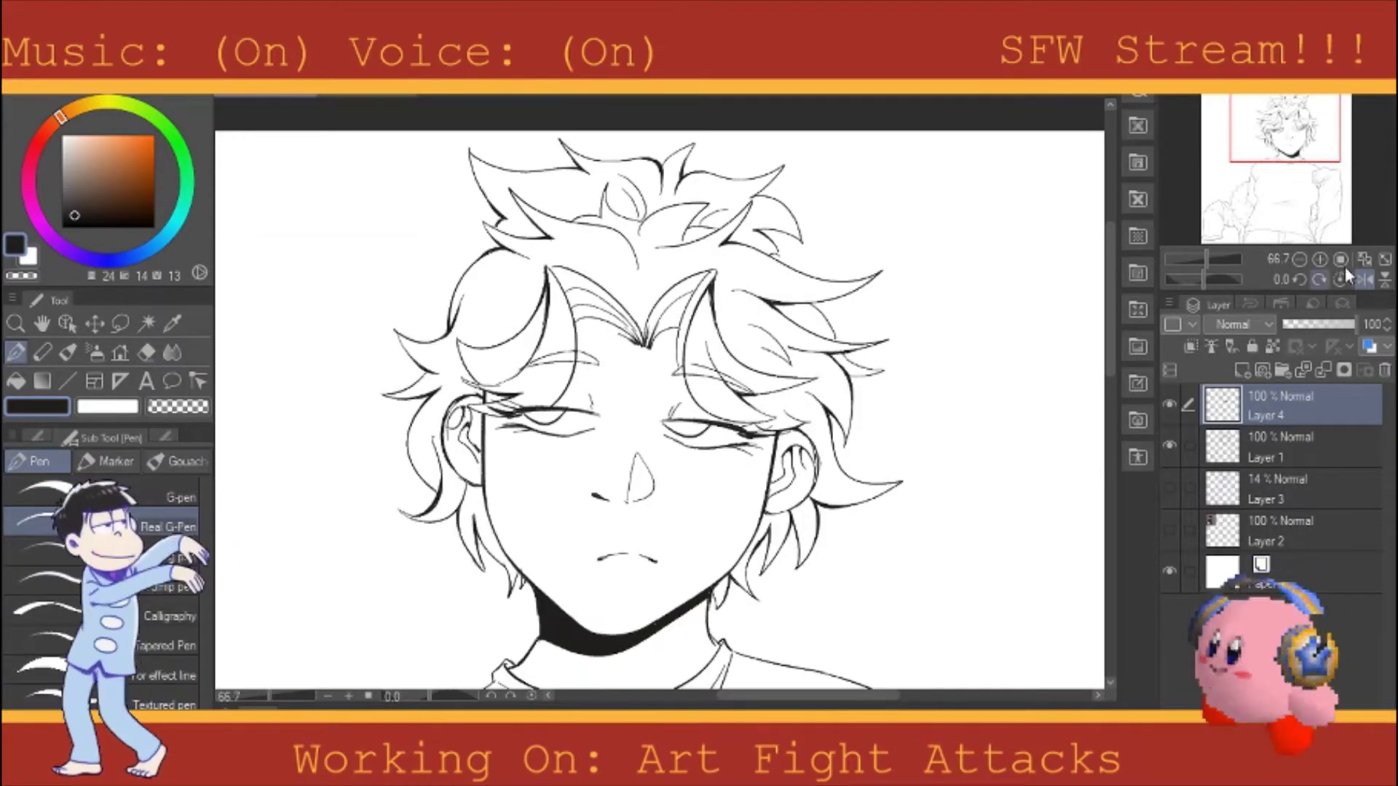
key(h)
Step: Ink solid black fold shadows across the shirt's midriff and in the gathered jacket fabric at the right shoulder
scroll(808, 391, down, 5)
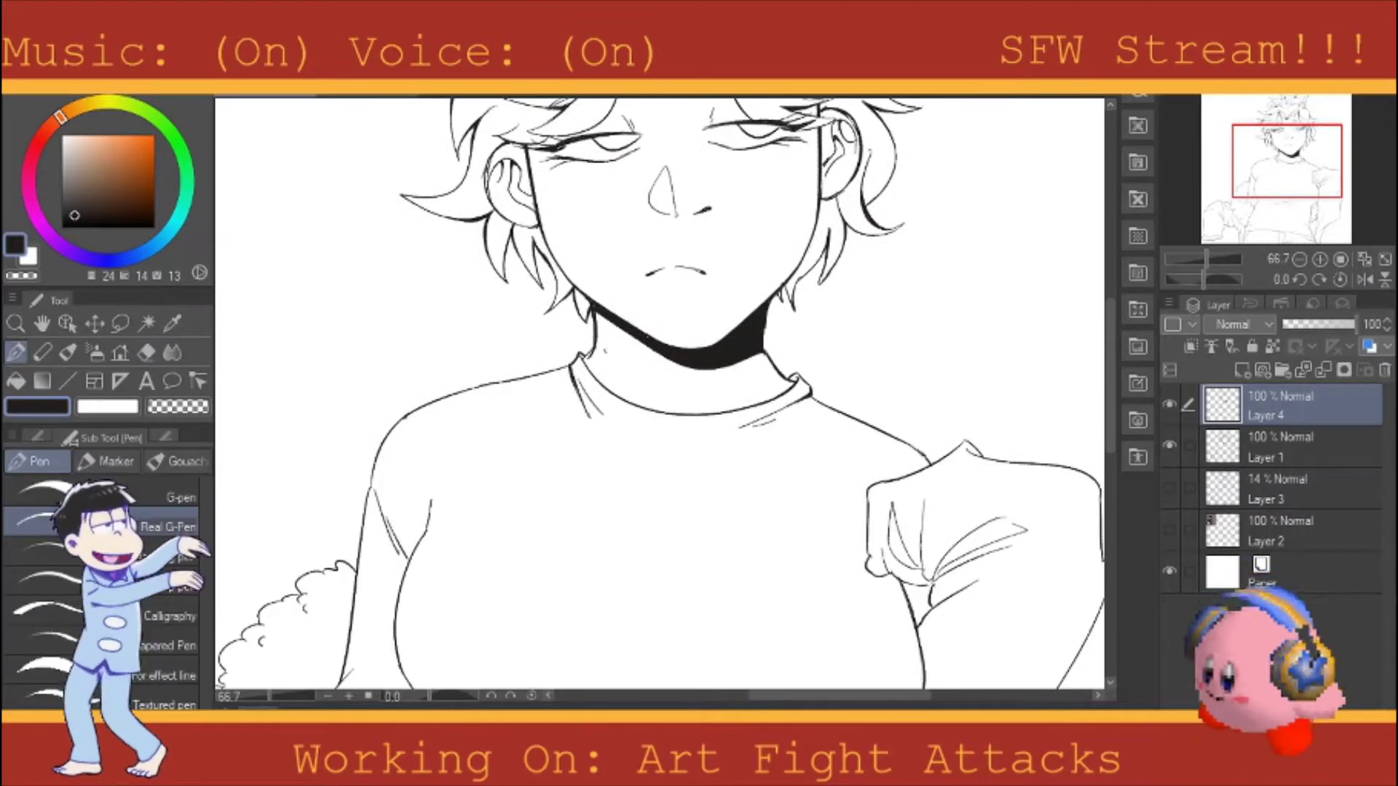
scroll(808, 391, down, 5)
mouse_move(603, 419)
mouse_down()
mouse_move(797, 392)
mouse_move(549, 522)
mouse_up()
click(801, 311)
mouse_move(907, 322)
mouse_down()
mouse_move(838, 348)
mouse_move(870, 340)
mouse_up()
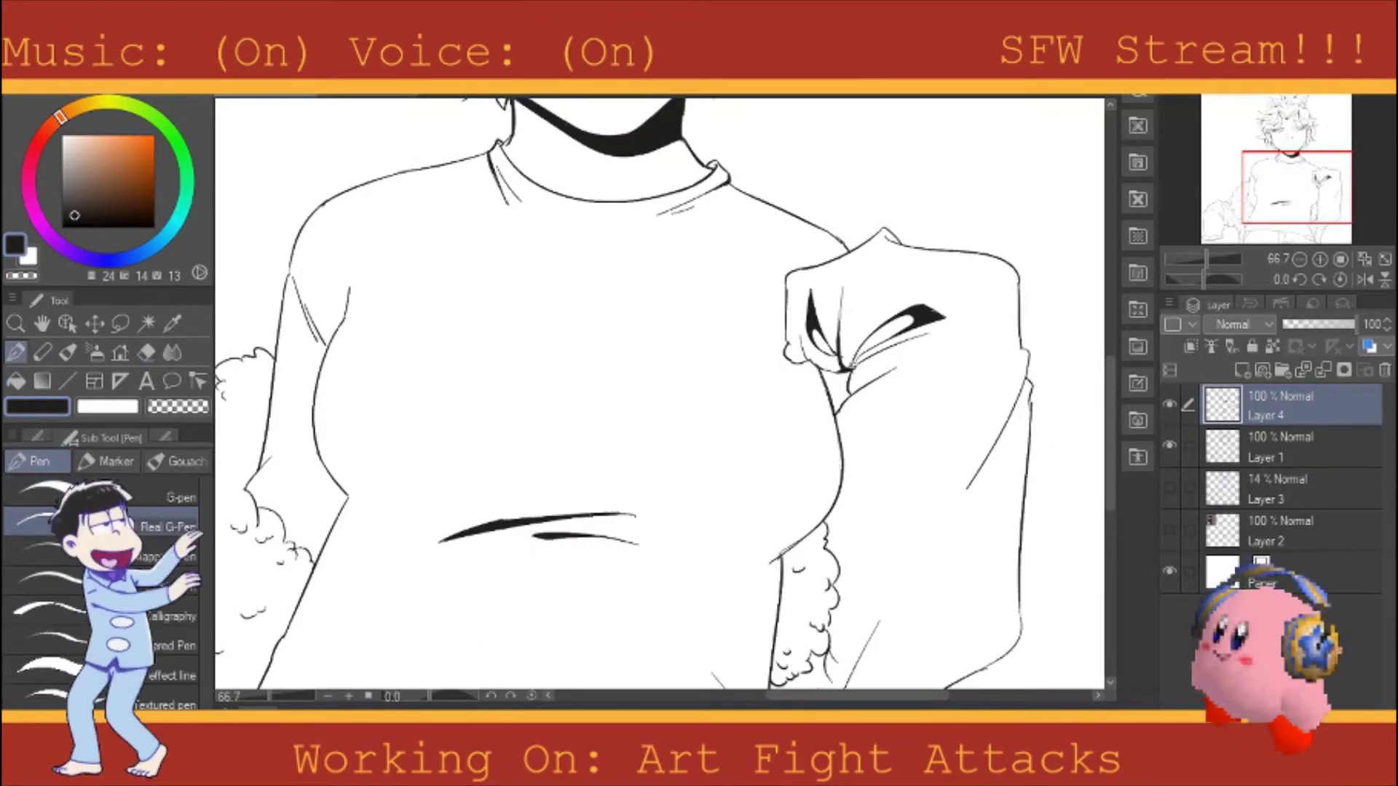
key(p)
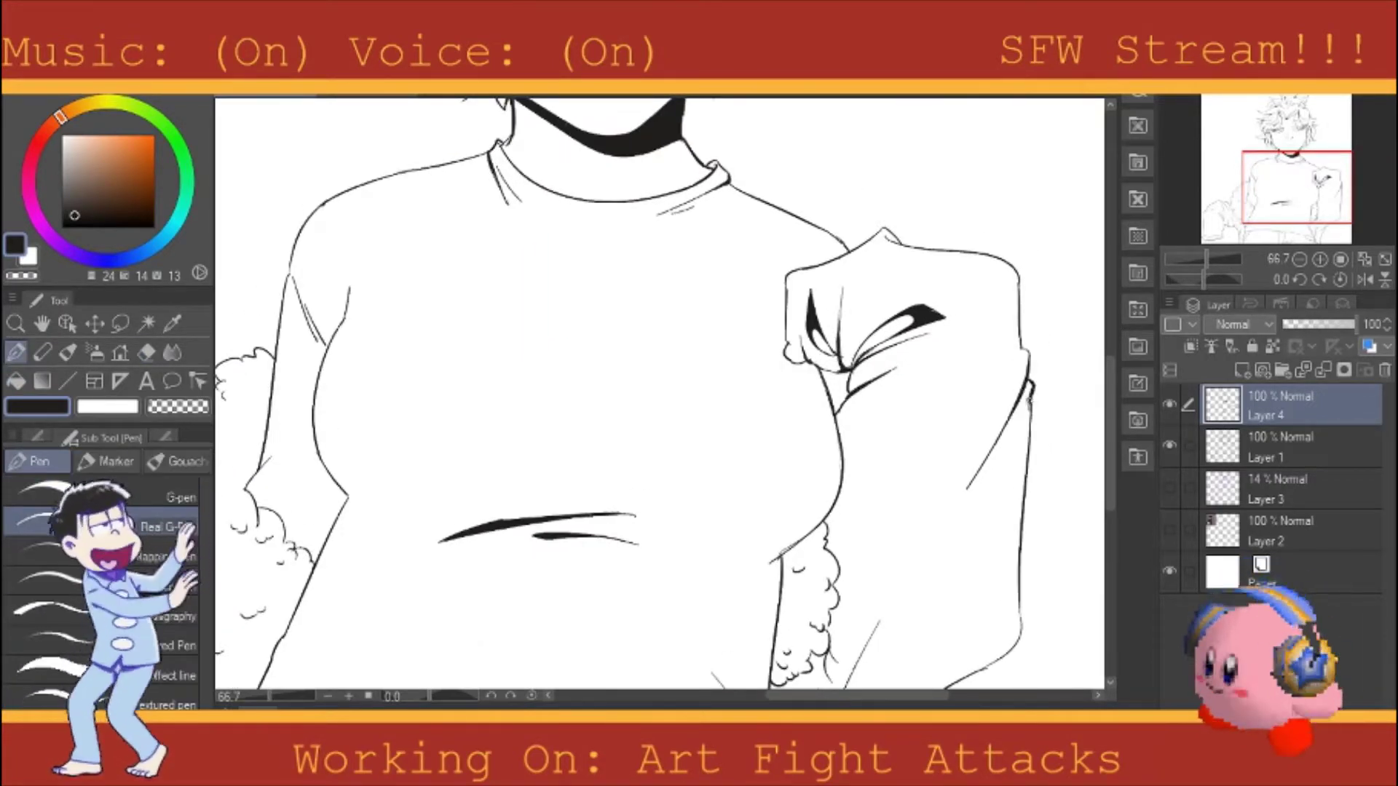
Step: Thicken the shirt's side, hem and waistband lines and the adjoining jacket folds, checking the mirrored view
key(e)
drag(655, 542, 721, 273)
key(p)
key(h)
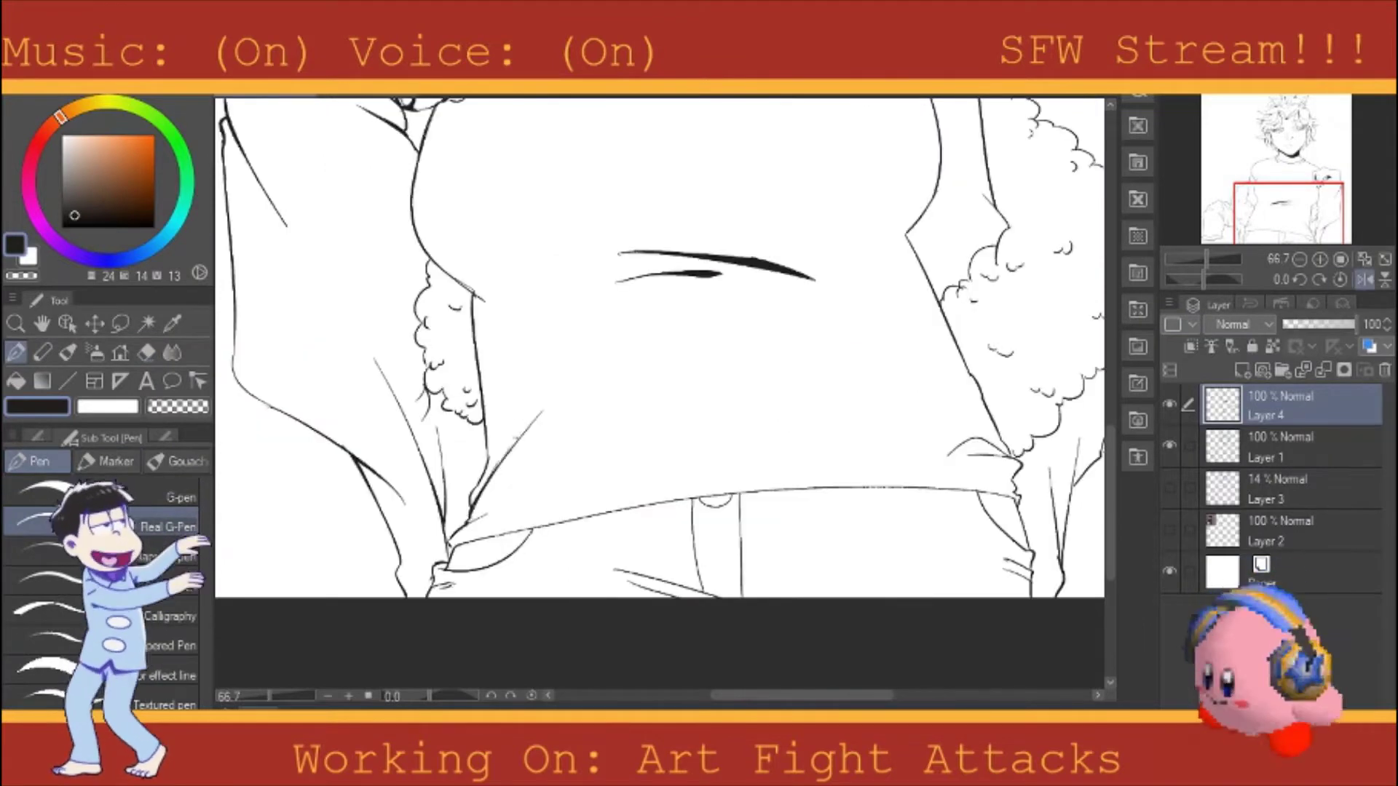
key(p)
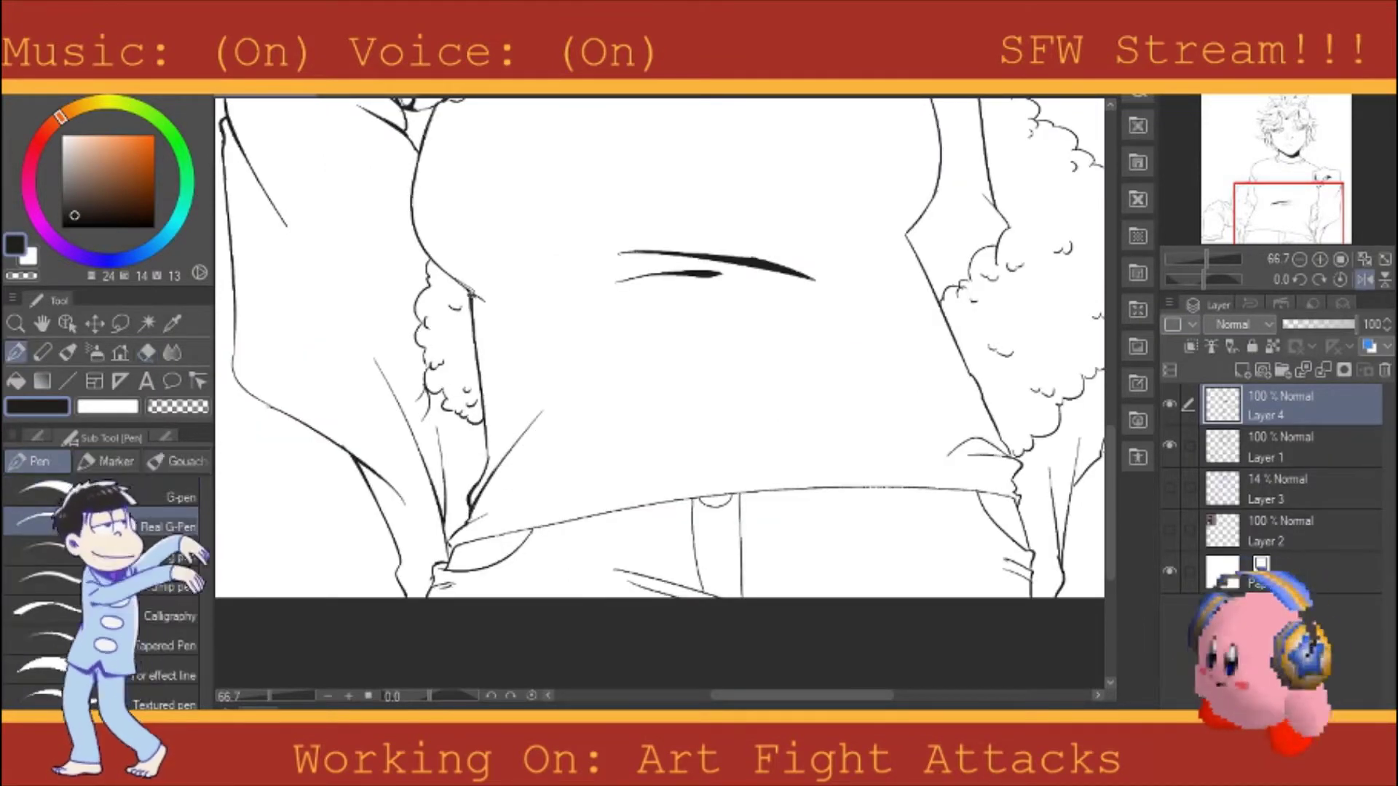
key(p)
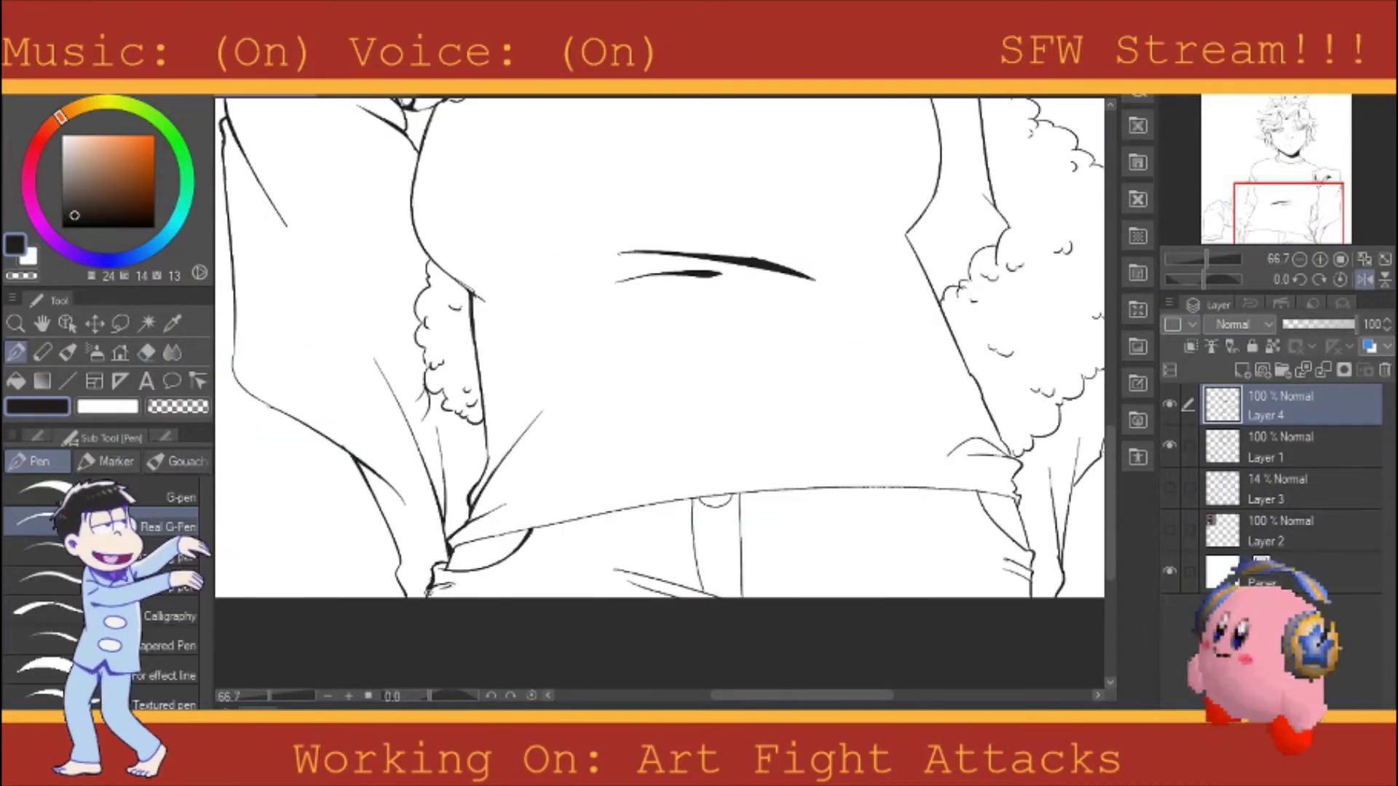
key(h)
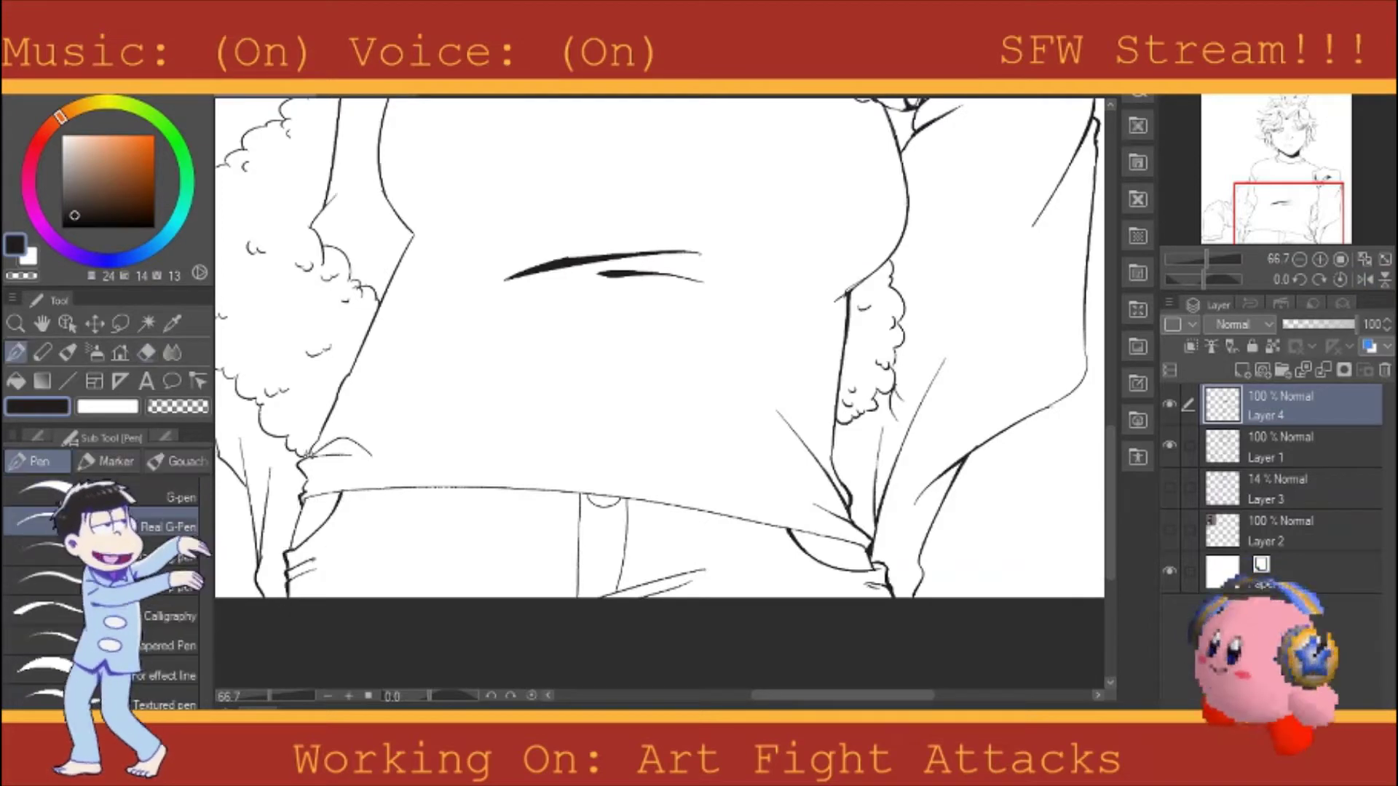
Step: Ink black fold accents on the left jacket sleeve and hatch the inside of its cuff opening
drag(1294, 219, 1263, 211)
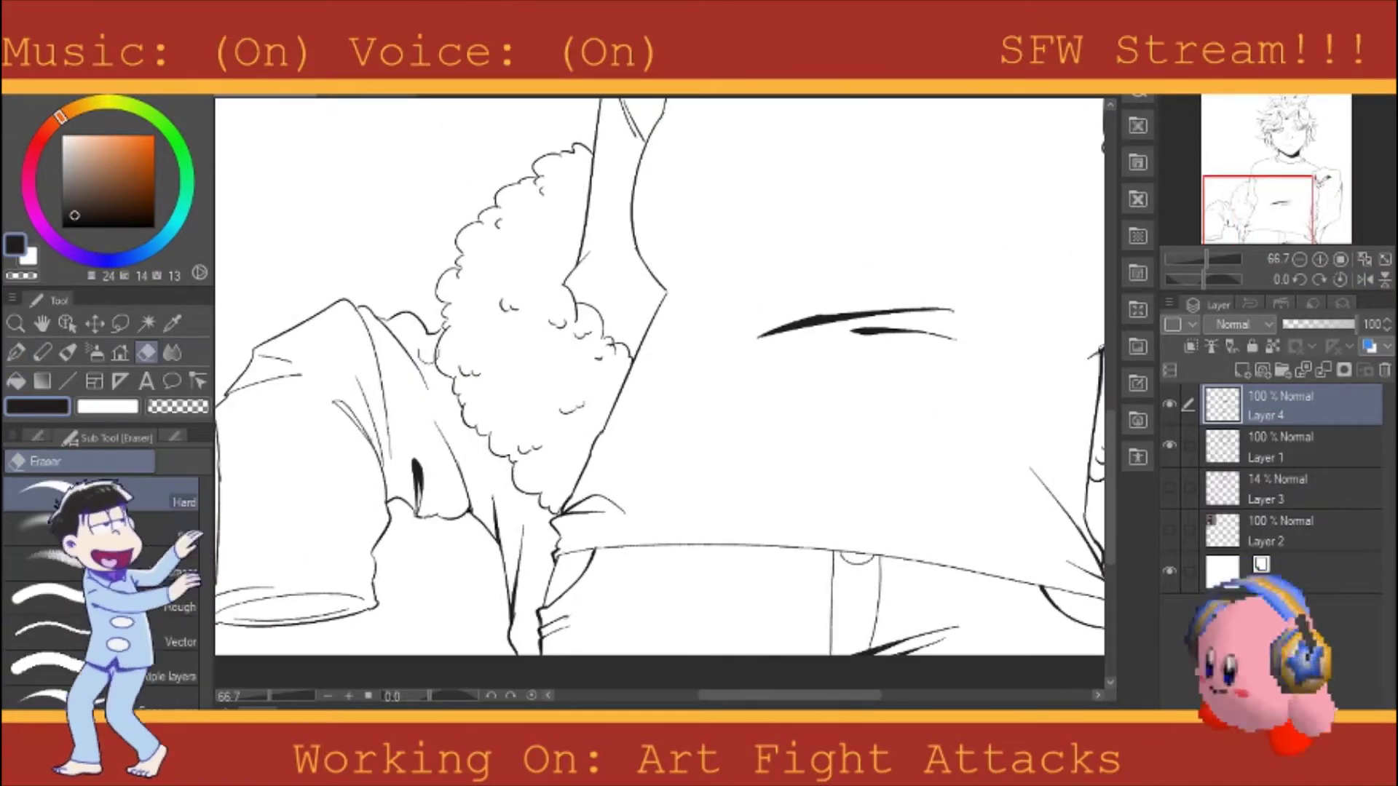
key(h)
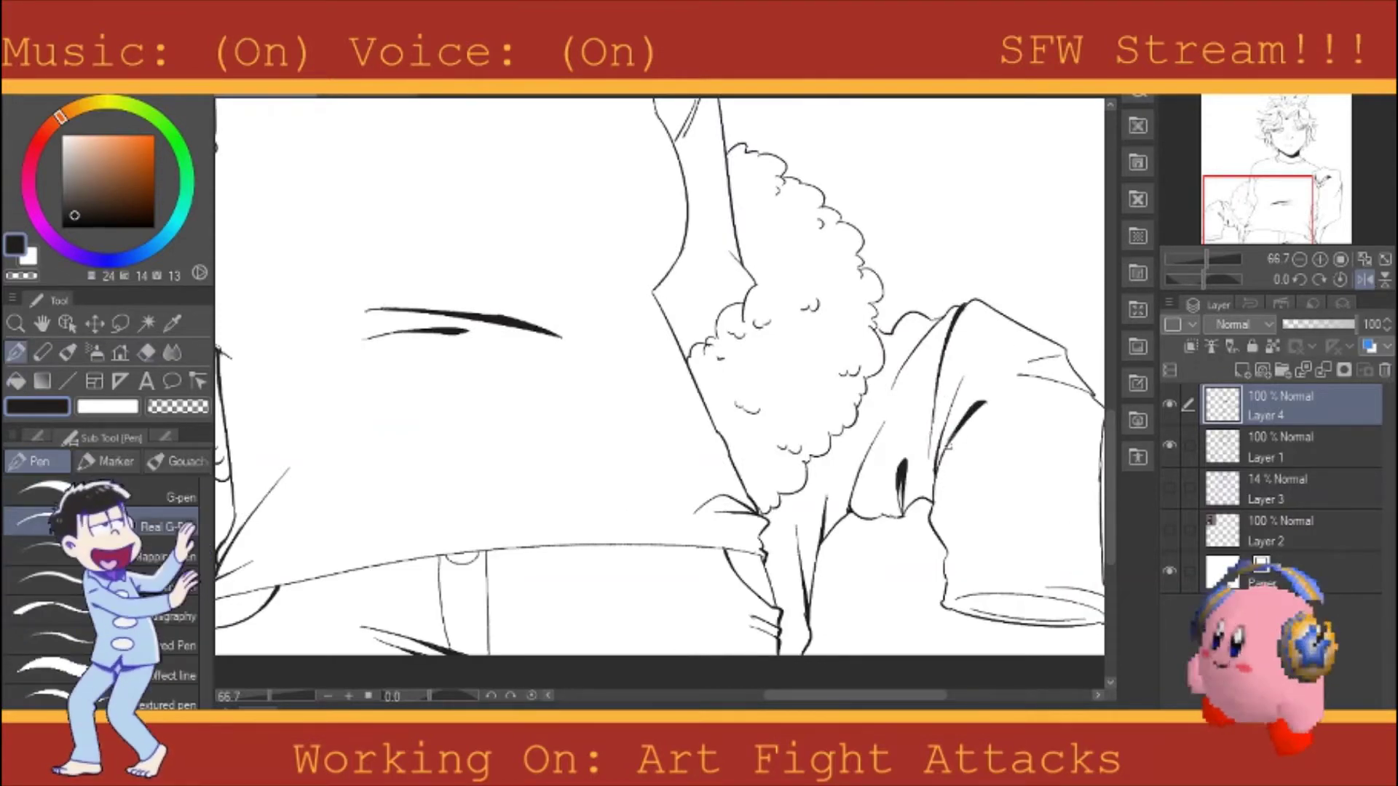
key(h)
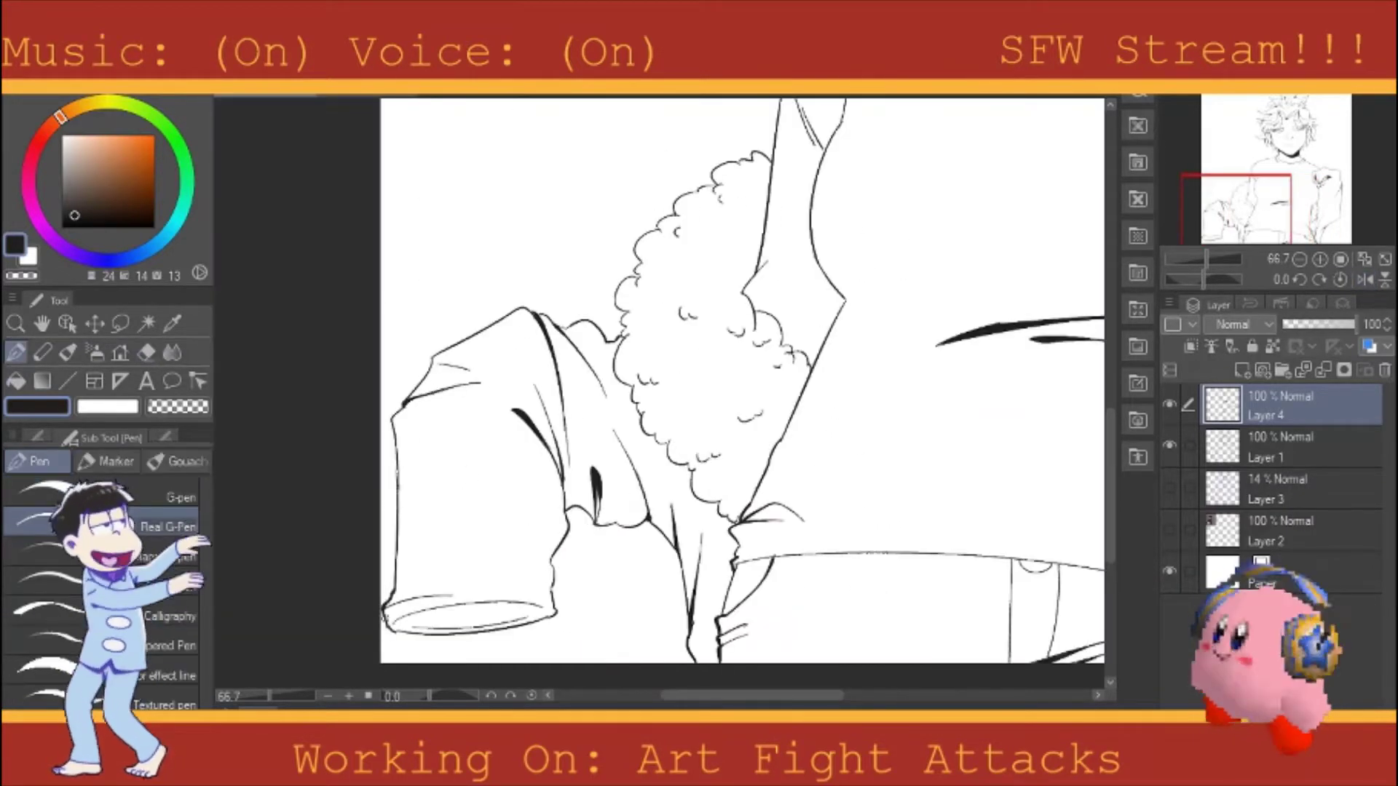
mouse_move(551, 607)
mouse_down()
mouse_move(402, 635)
mouse_move(443, 634)
mouse_up()
key(e)
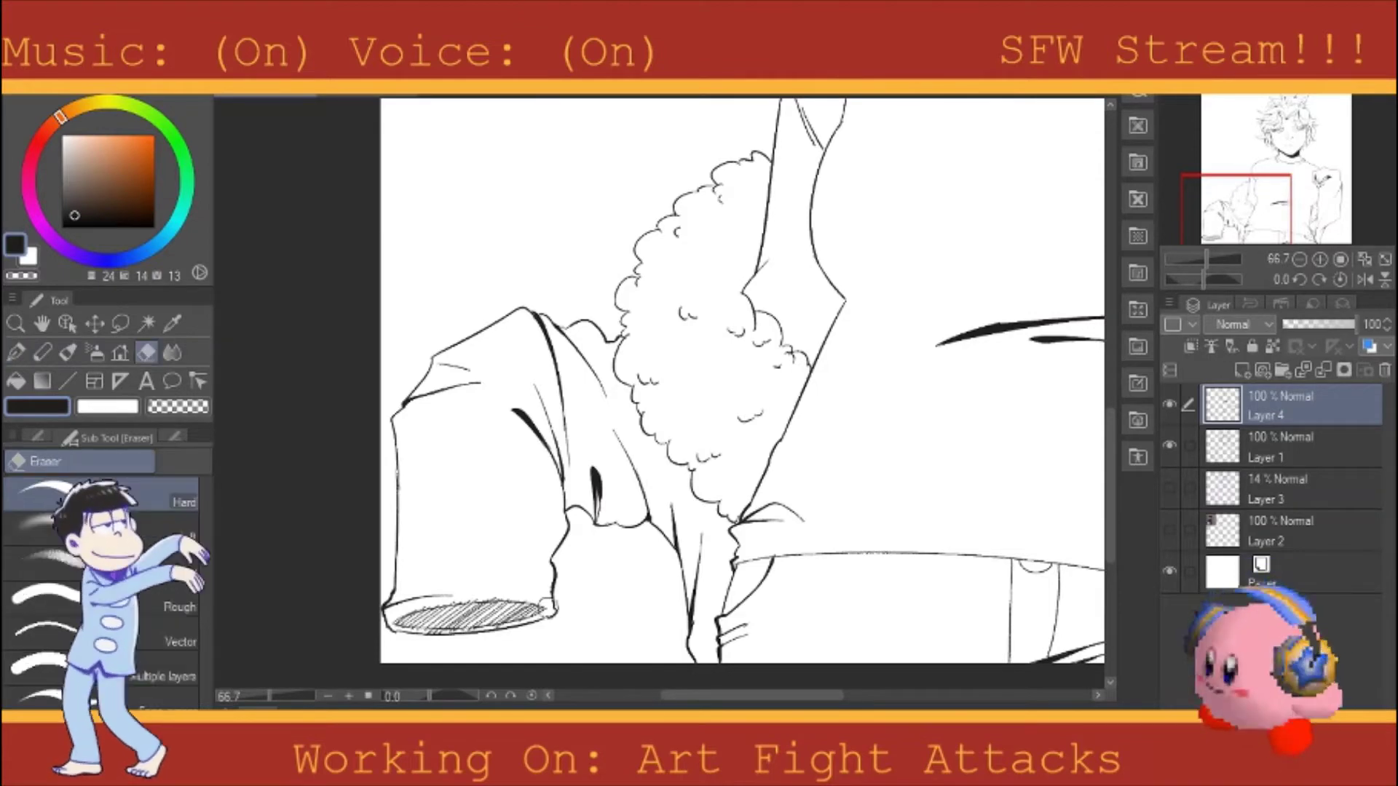
key(ctrl+0)
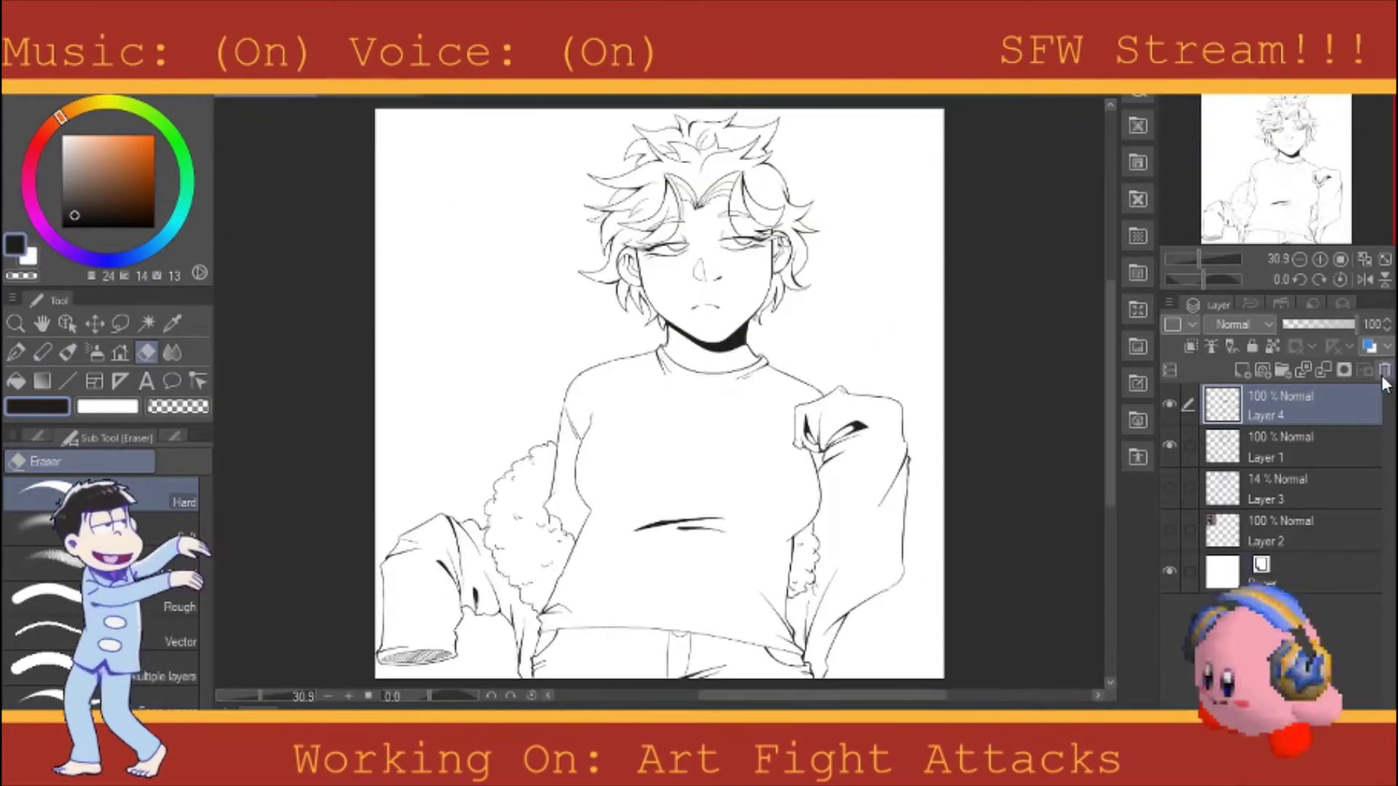
Step: Show the reference image, sample its tan skin colour and fill the whole figure on Layer 4 beneath the line art
key(ctrl+z)
scroll(699, 292, up, 3)
key(p)
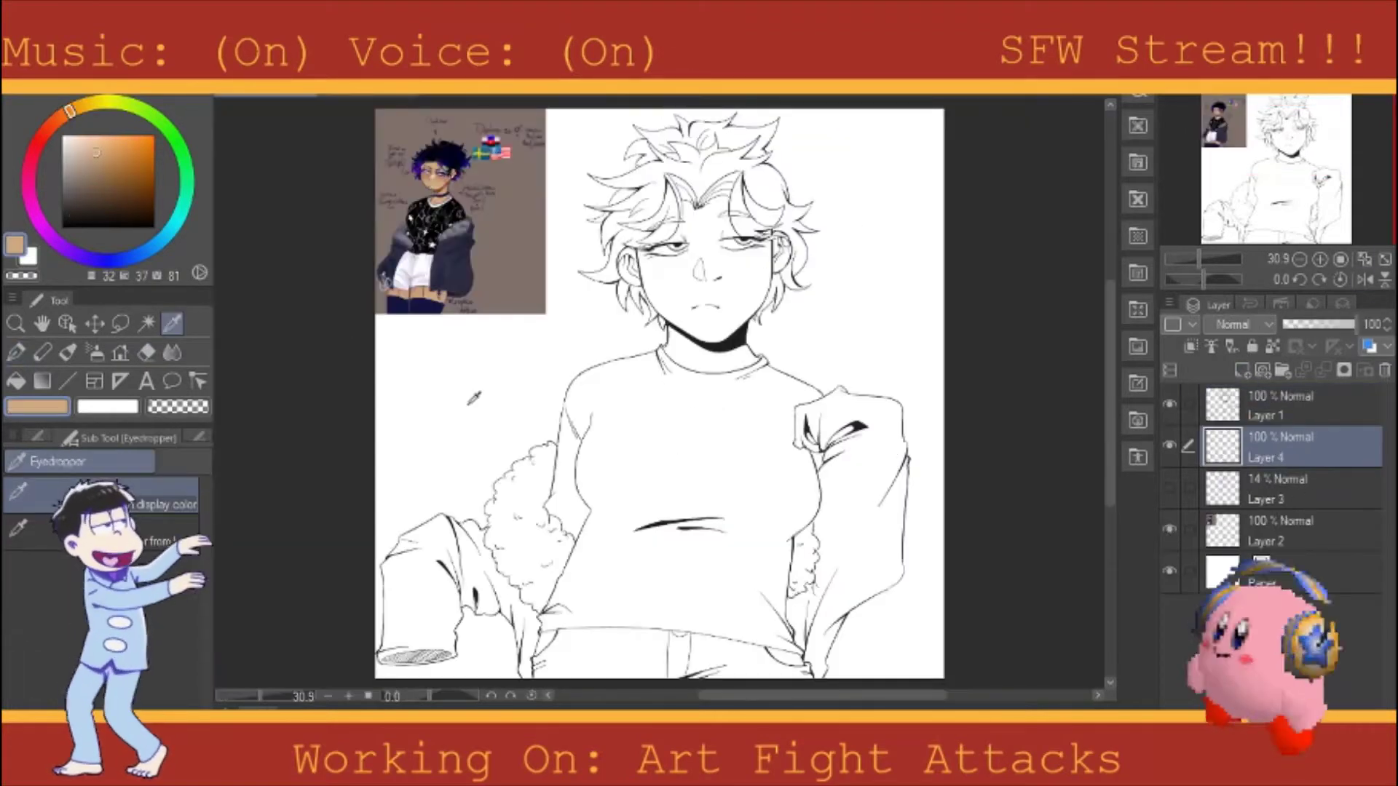
key(alt+BackSpace)
key(ctrl+d)
key(p)
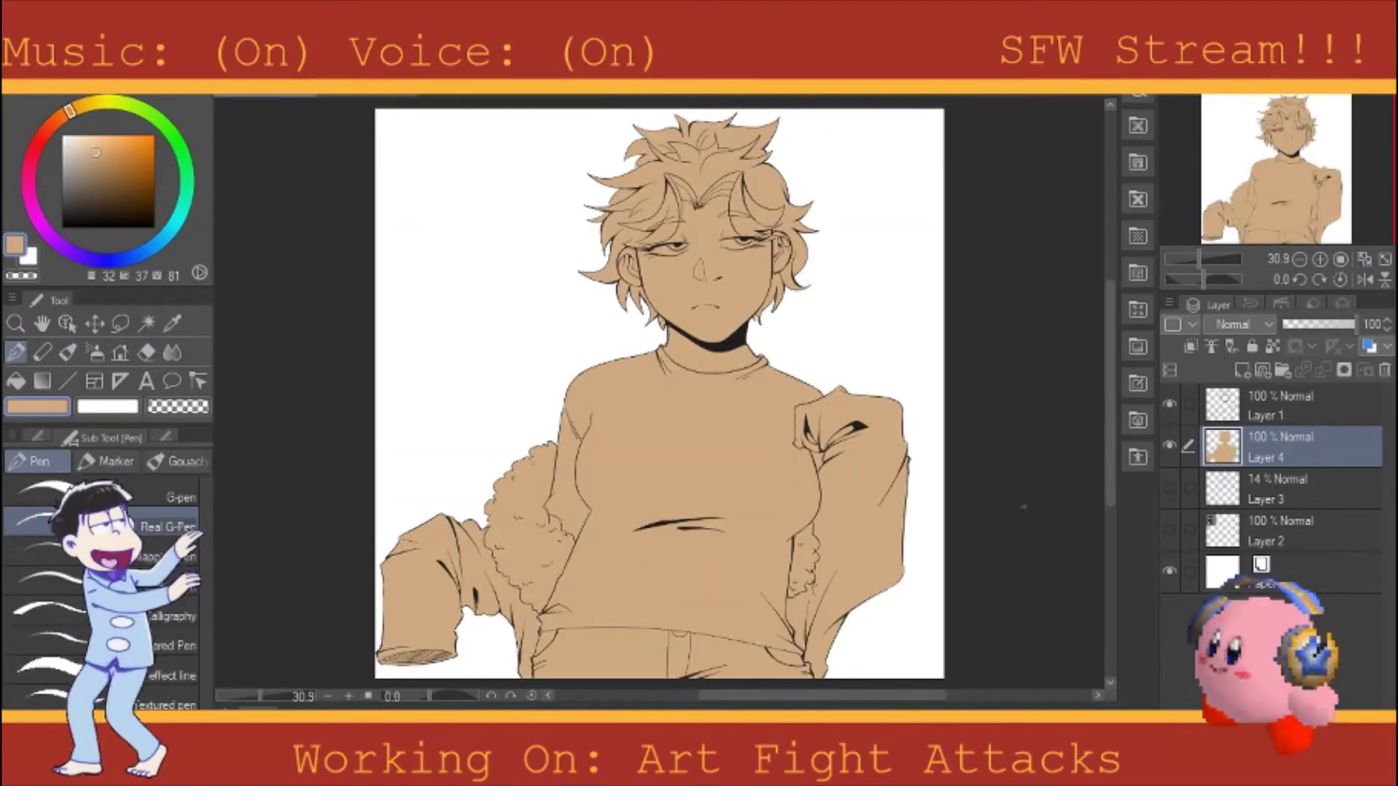
Step: Add a layer clipped to the tan base and fill all the hair with purple (hue 258, saturation 100, value 63)
key(ctrl+shift+n)
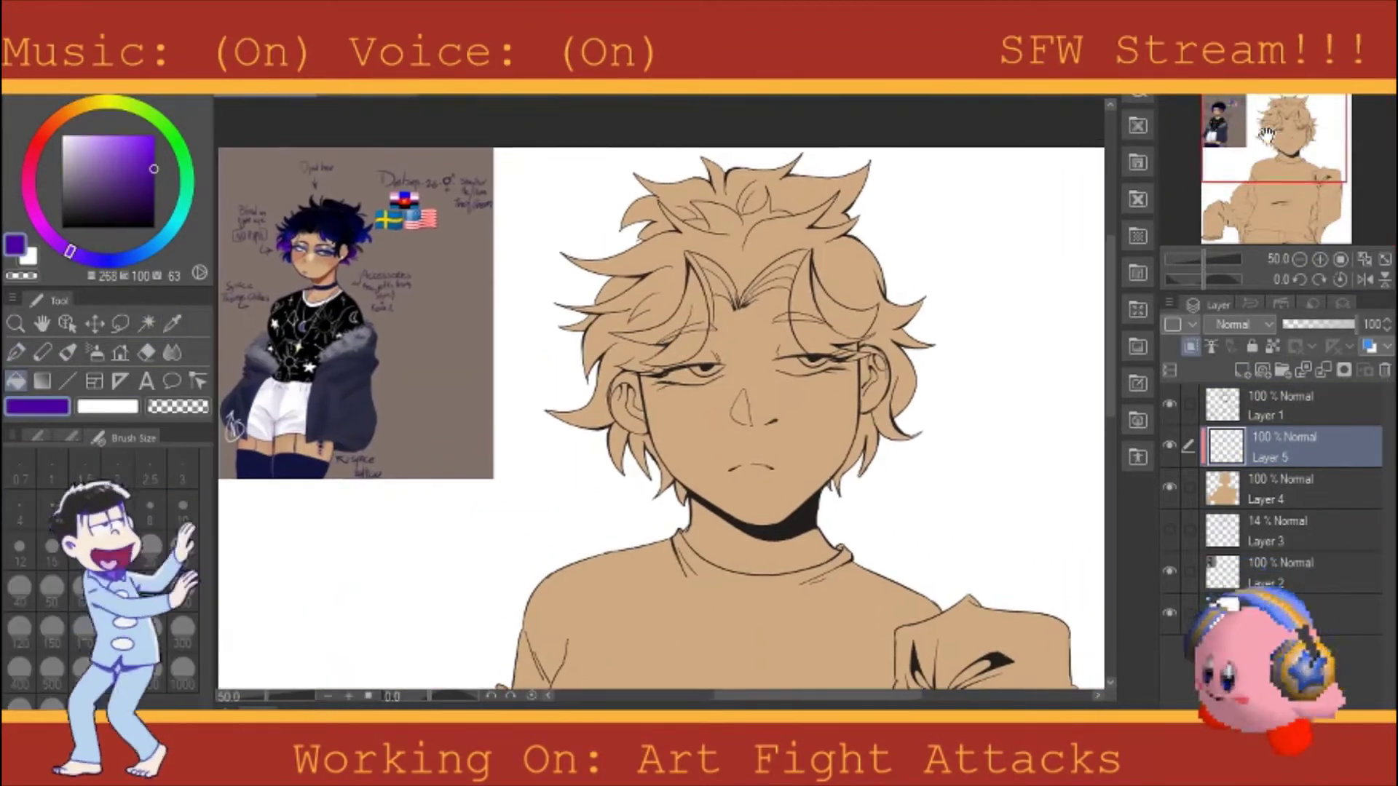
mouse_move(801, 190)
mouse_down()
mouse_move(649, 219)
mouse_move(845, 477)
mouse_up()
drag(859, 343, 707, 299)
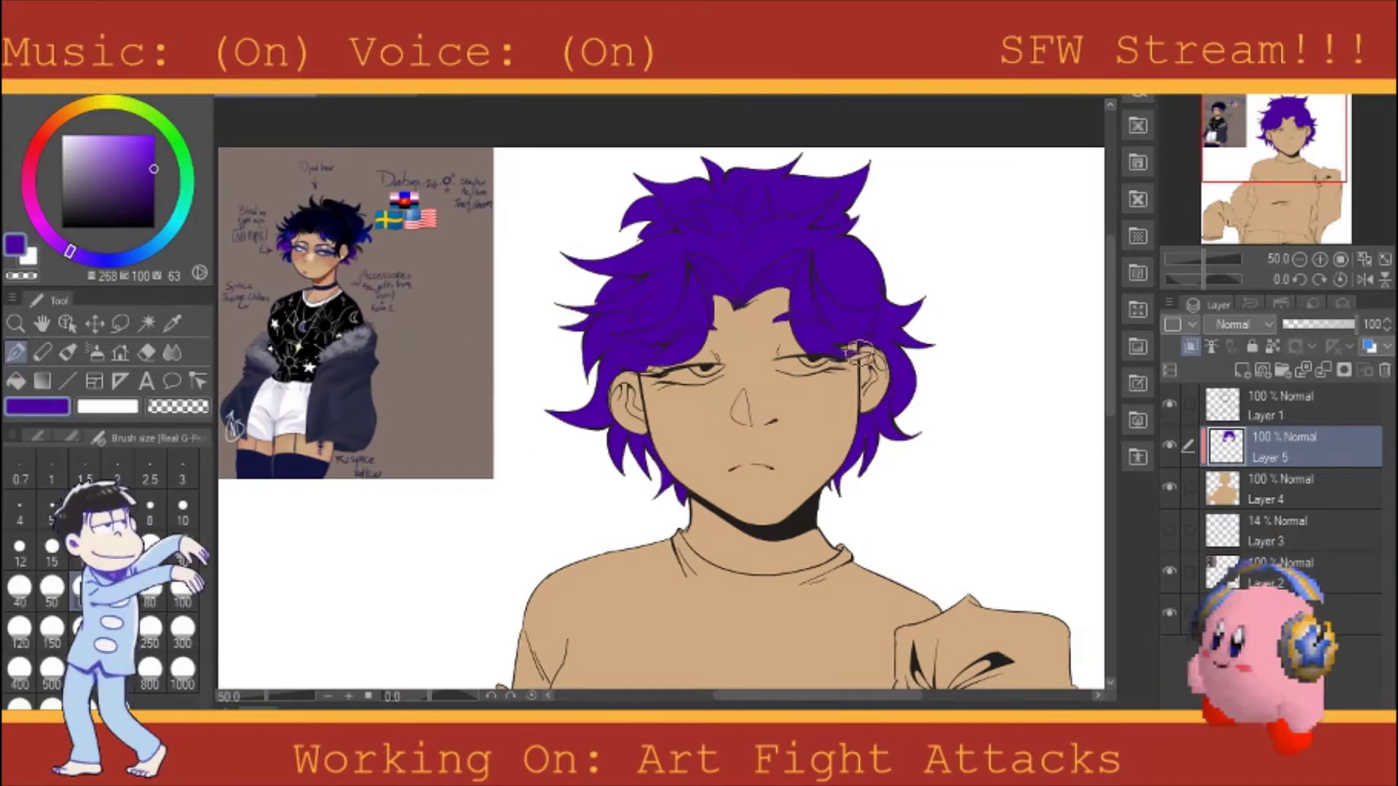
Step: Lock the hair layer's transparent pixels and paint blue (233, 92, 73) onto the side lock tips and right fringe with the Gouache brush
drag(1296, 136, 1300, 131)
drag(70, 251, 118, 260)
click(147, 160)
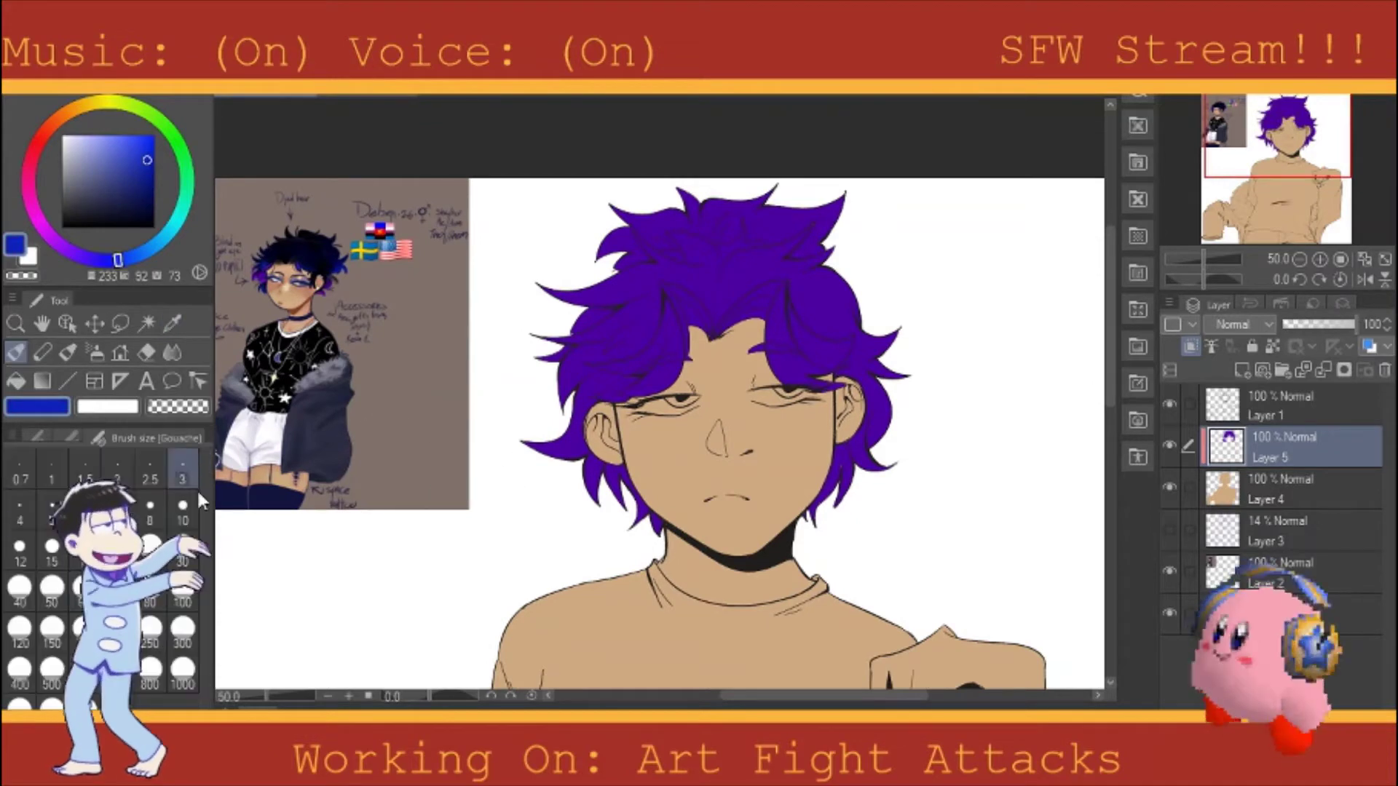
click(1272, 346)
drag(561, 466, 575, 371)
drag(790, 289, 874, 379)
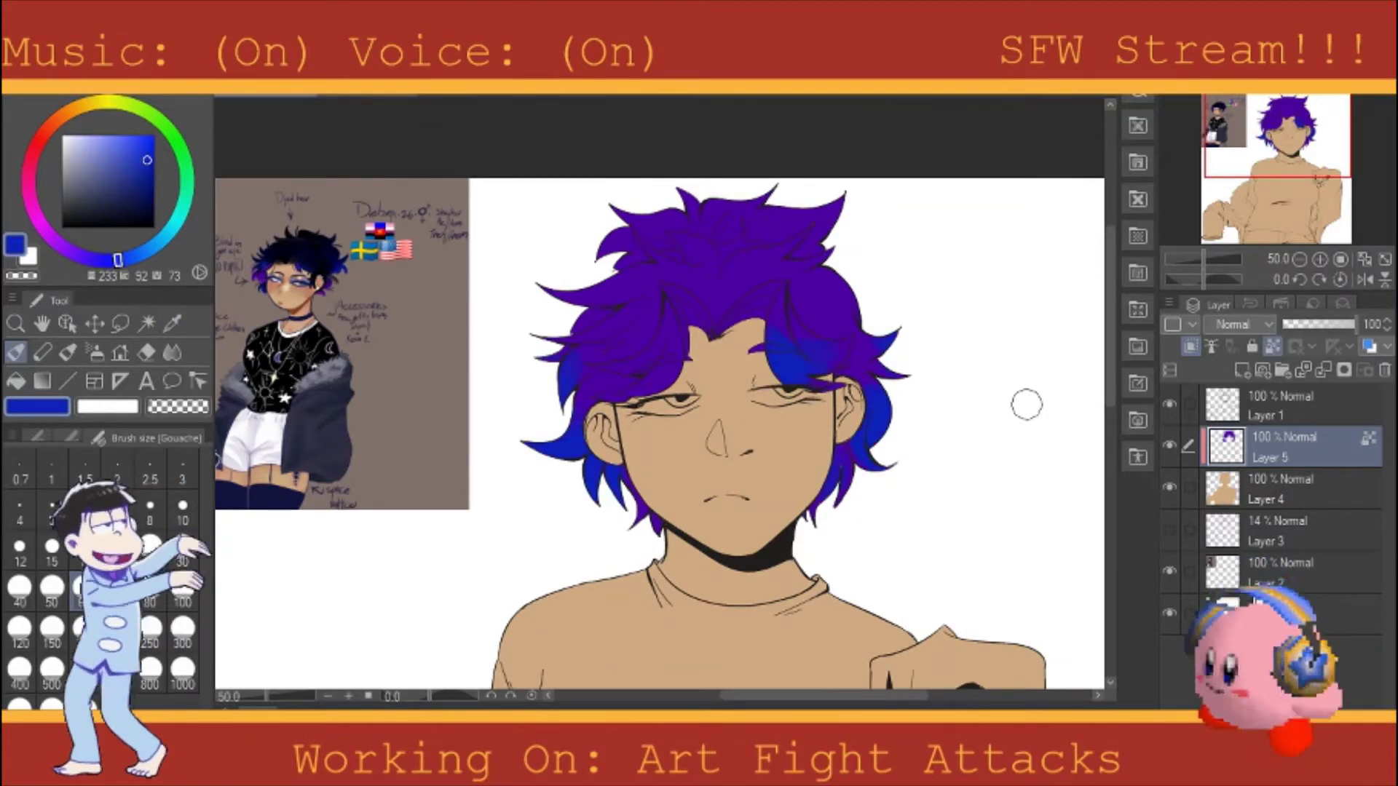
Step: Shade the crown near-black (233, 19, 15) and blend it into the purple hair below
click(78, 214)
drag(619, 219, 823, 279)
mouse_move(579, 299)
mouse_down()
mouse_move(648, 277)
mouse_move(790, 269)
mouse_up()
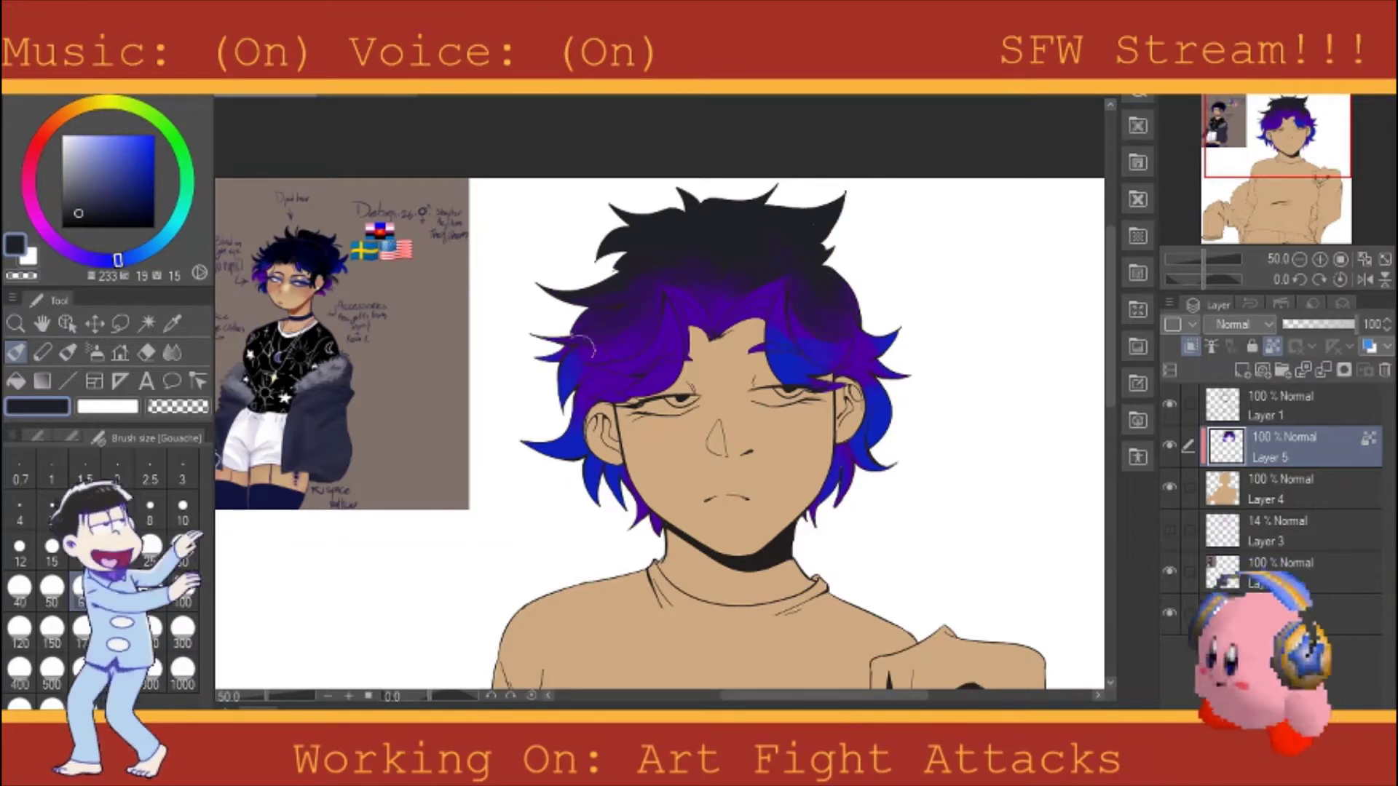
alt+click(712, 314)
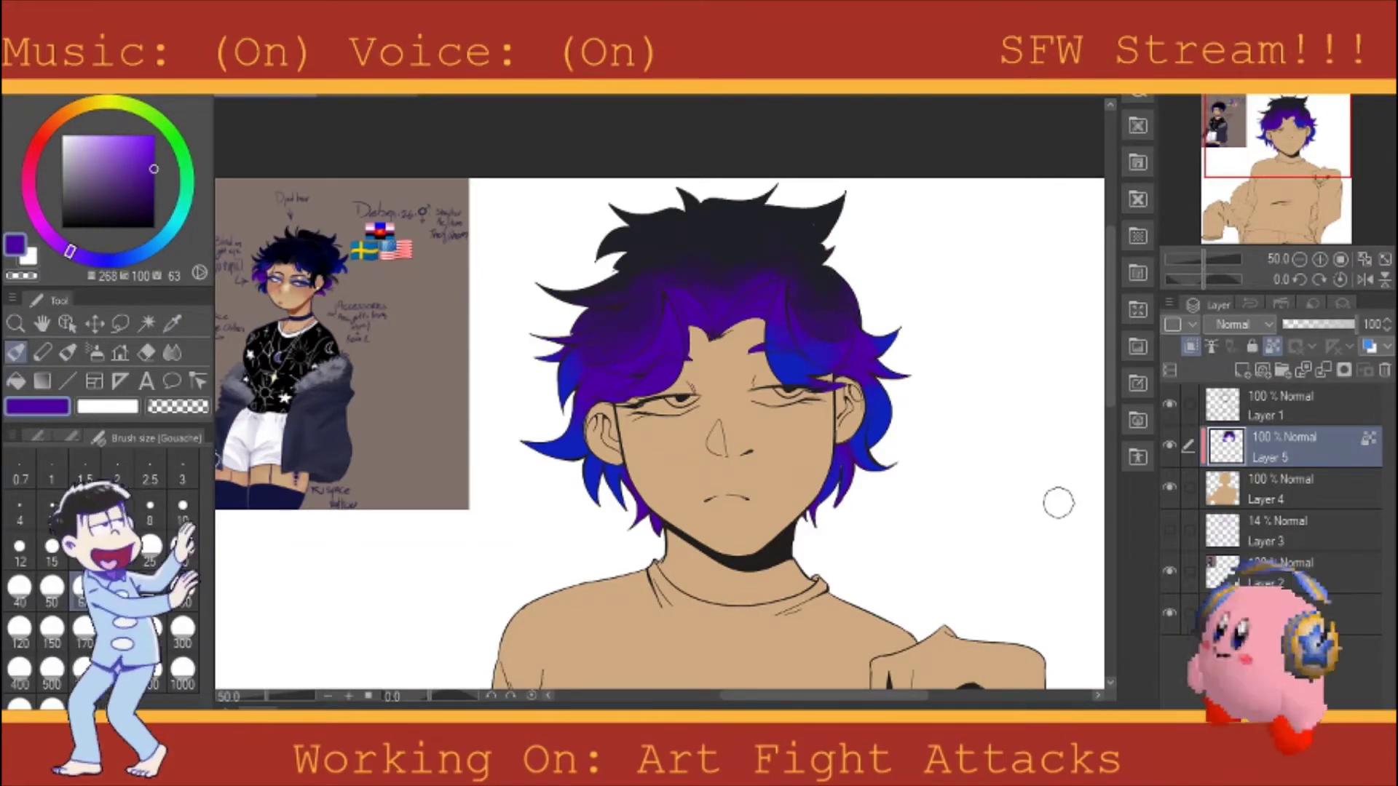
Step: Set Layer 1 to Multiply and recolour its line art dark purple (258, 49, 35)
click(1282, 405)
click(1238, 324)
click(1269, 446)
click(110, 190)
Step: Add a clipped layer above Layer 4 and paint blue eyeshadow (234, 65, 85) on both upper eyelids
click(1281, 489)
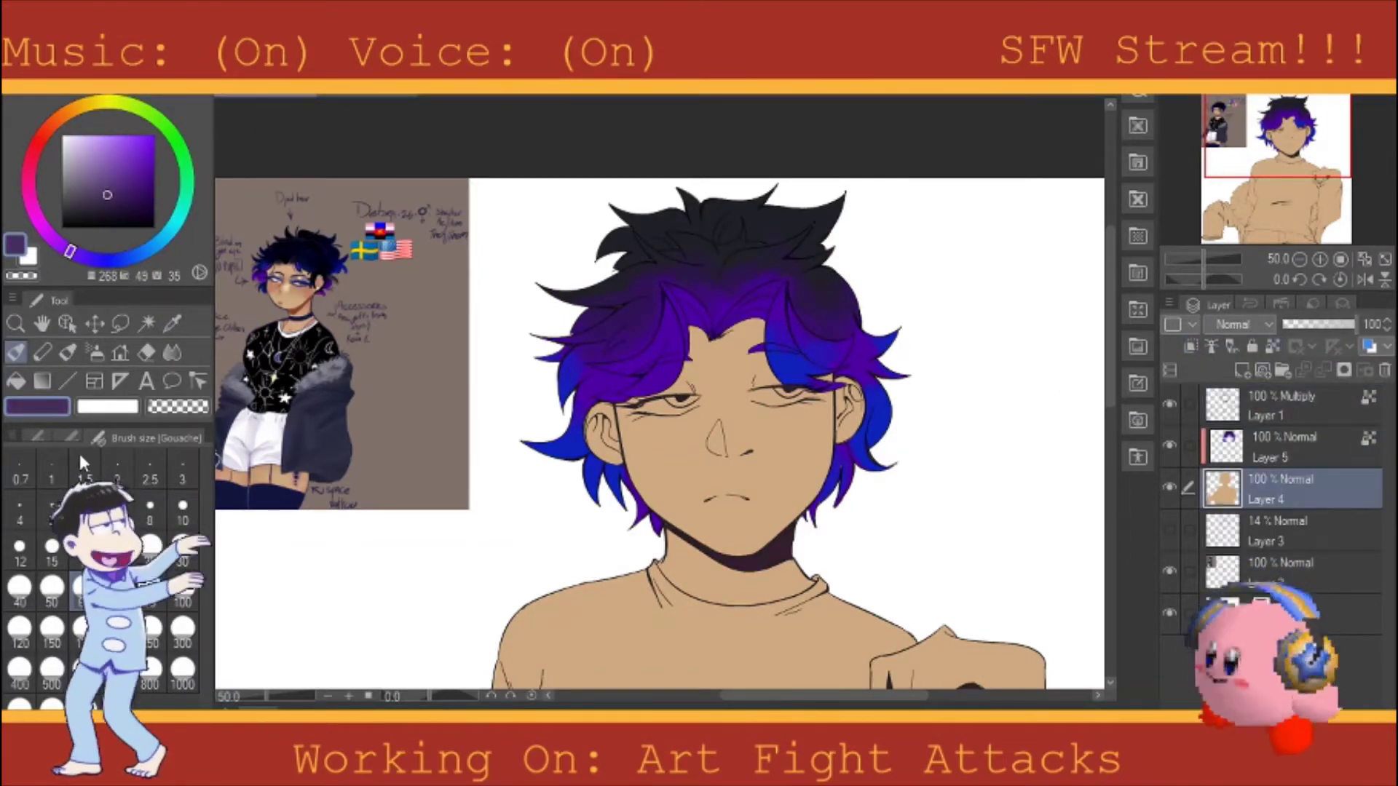
key(p)
click(1242, 371)
key(ctrl+plus)
click(122, 147)
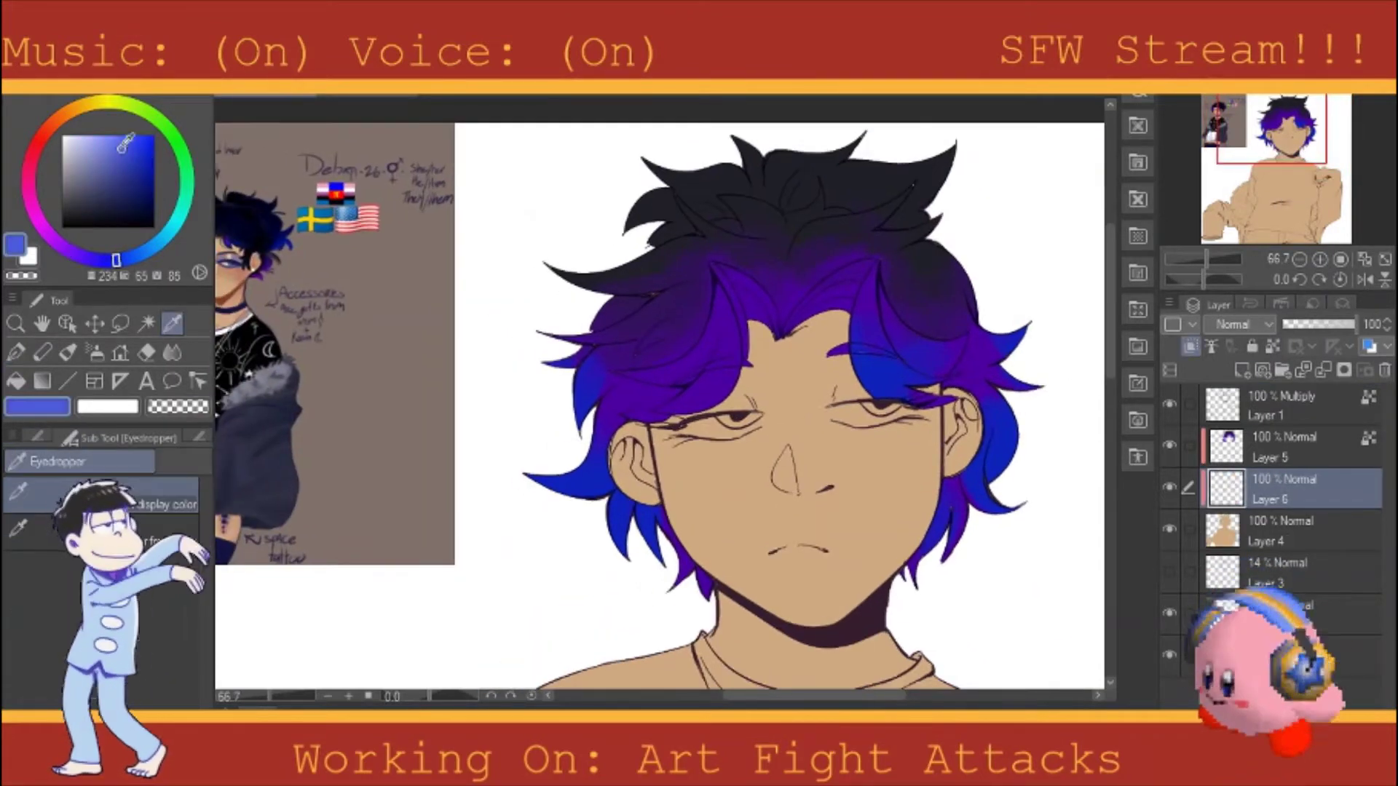
drag(831, 395, 857, 393)
drag(728, 401, 744, 398)
Step: Paint yellow-orange eyeshadow (37, 53, 97) beside the blue on both eyelids and touch up the blue at the inner corner
click(77, 108)
click(126, 134)
drag(836, 396, 872, 387)
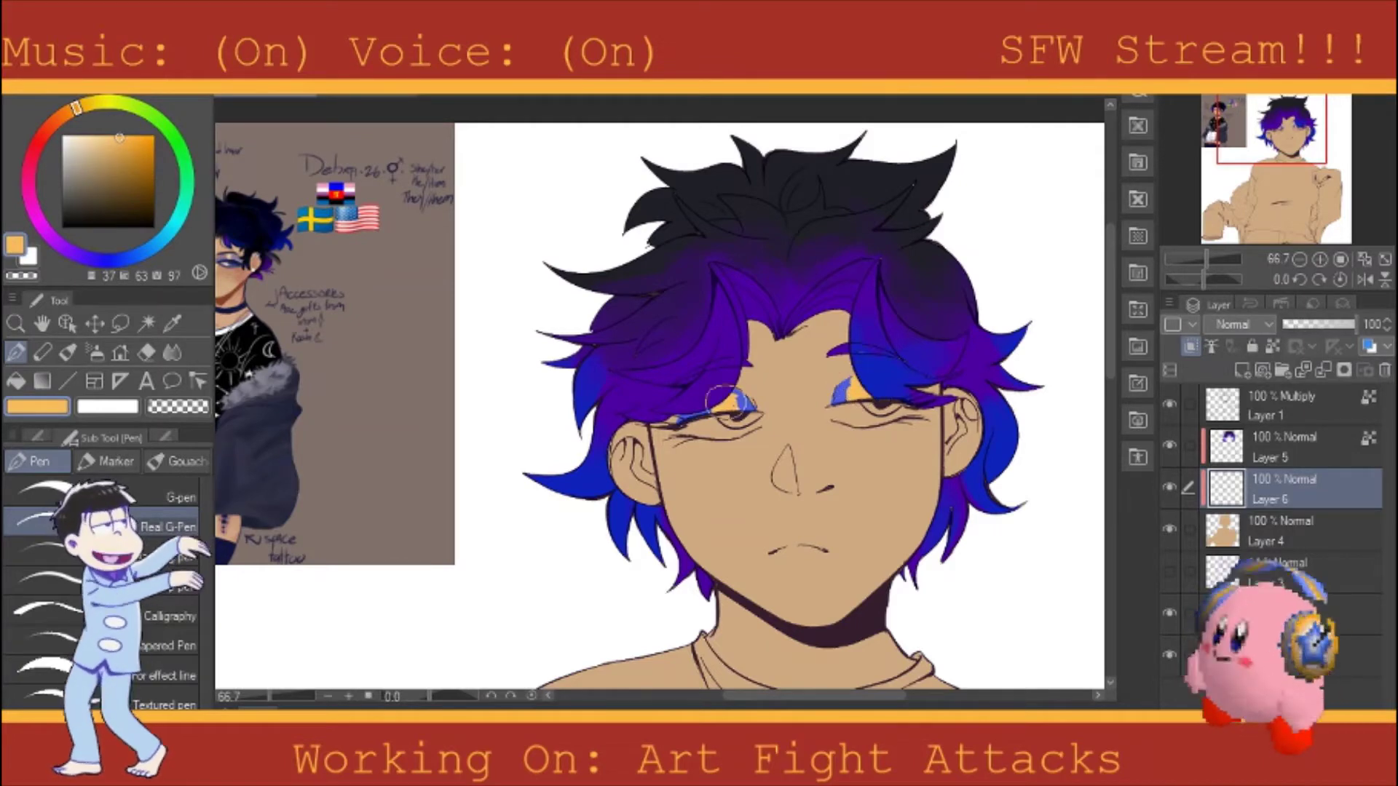
drag(715, 404, 749, 395)
key(i)
click(750, 399)
click(750, 399)
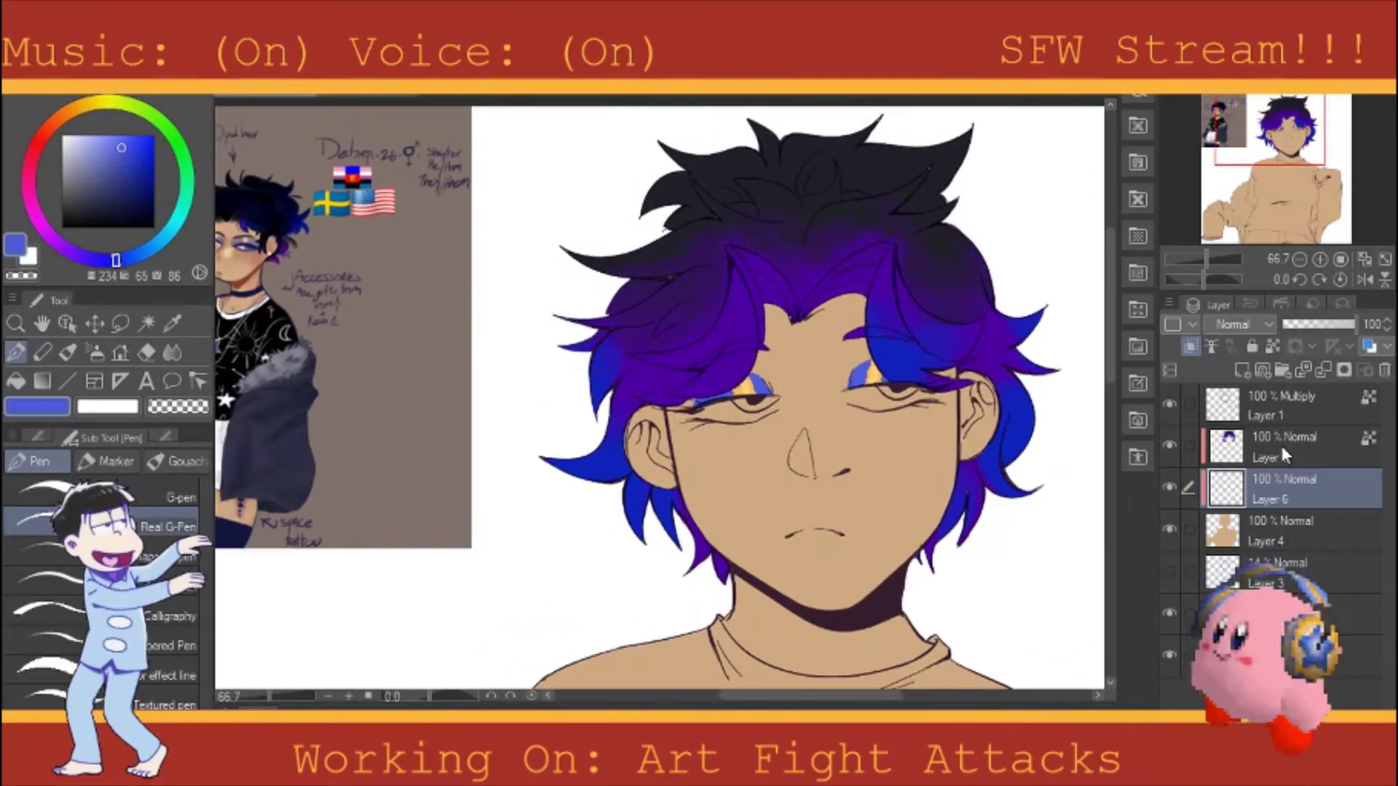
Step: Fill the eye whites with cream (32, 10, 95) and the irises with blue-violet (241, 67, 89) on Layer 5
click(1282, 447)
key(p)
key(g)
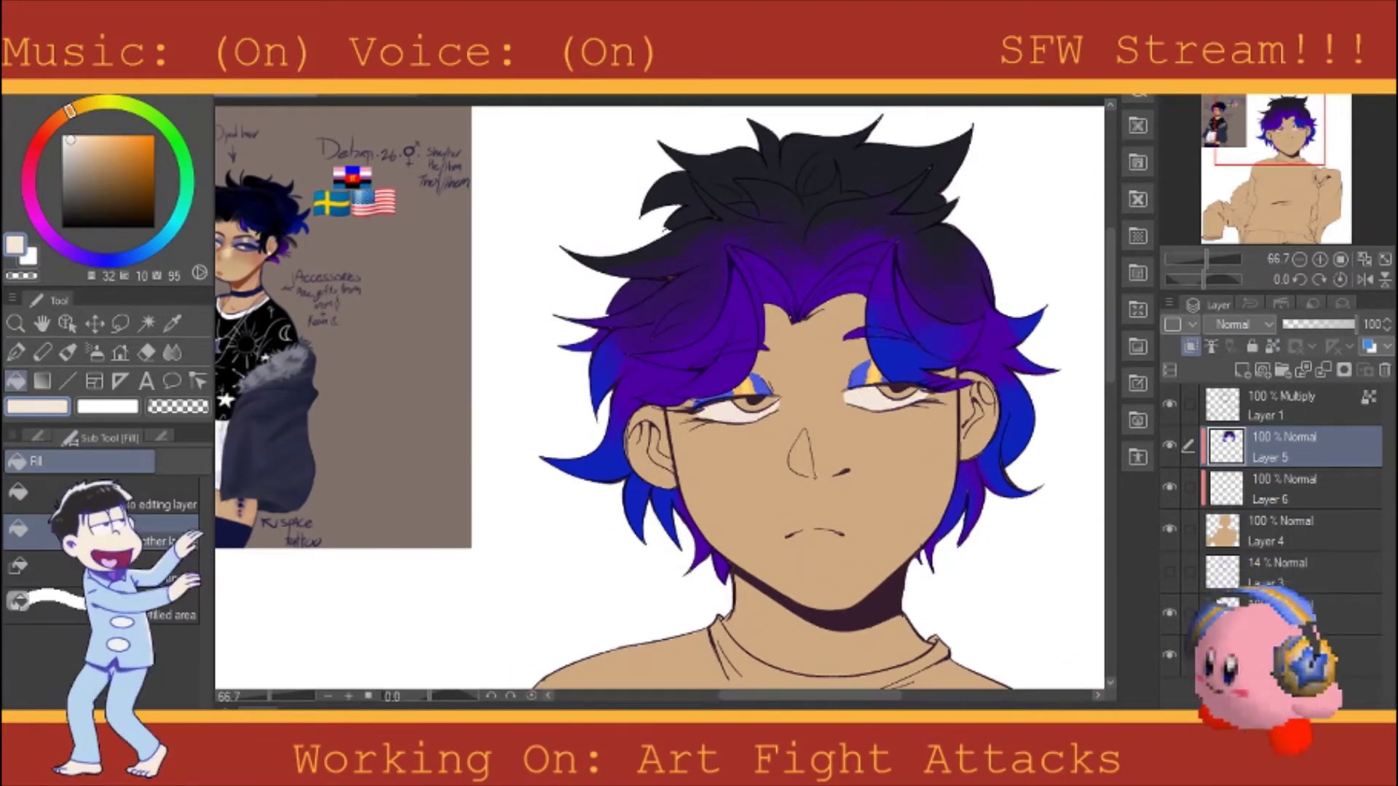
click(874, 397)
click(758, 402)
alt+click(758, 384)
click(761, 399)
key(p)
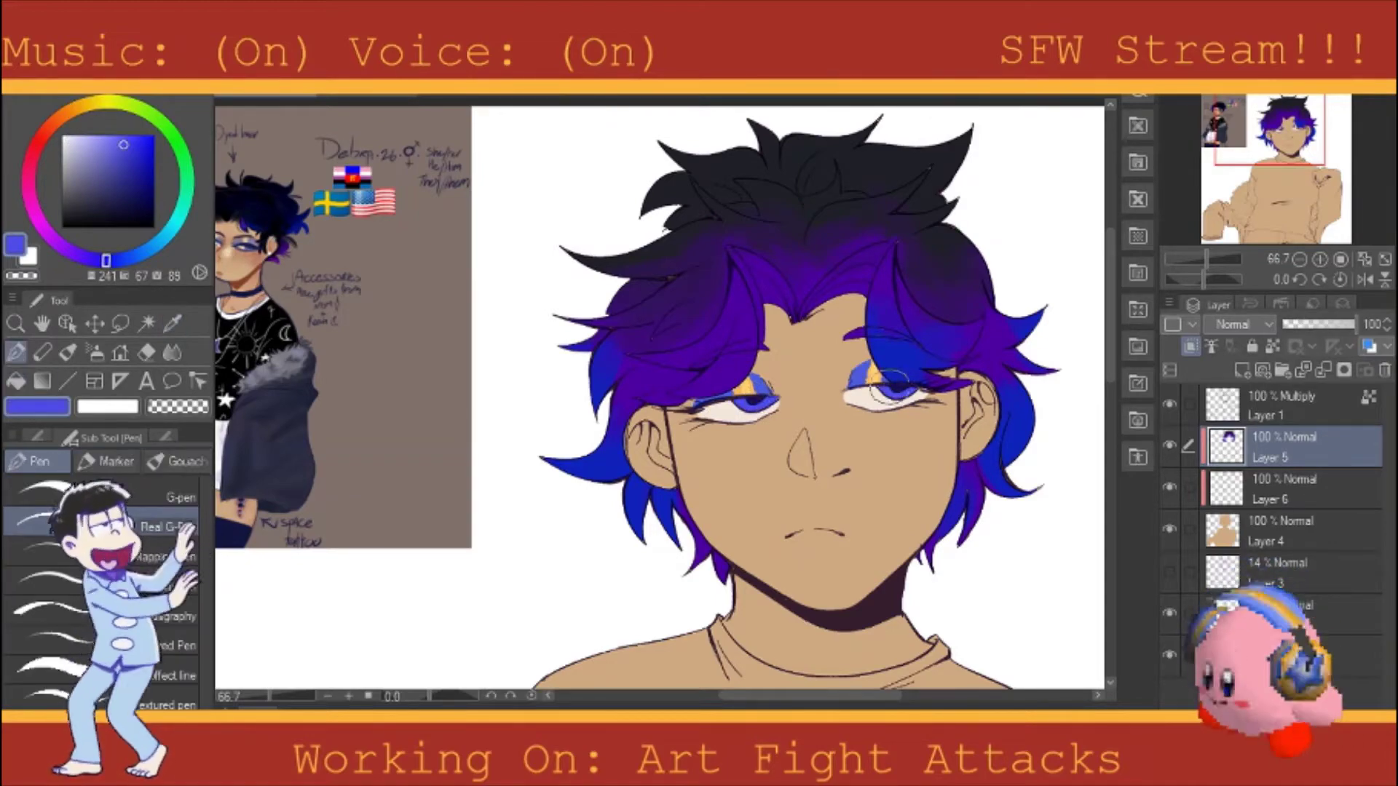
Step: Fill the shirt with dark navy (232, 21, 15) and the trousers with pale lavender (270, 5, 92) on Layer 5
drag(1292, 200, 1296, 256)
key(g)
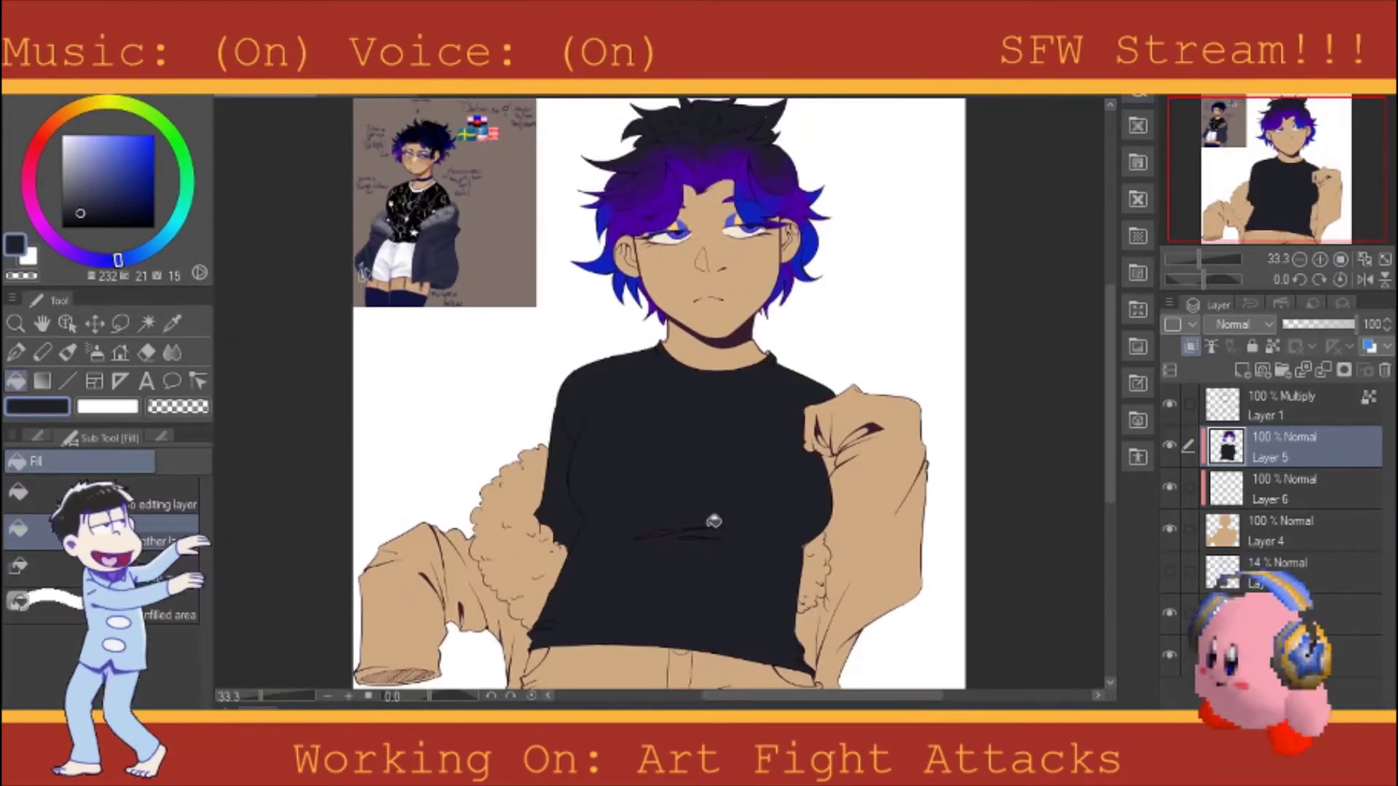
click(692, 503)
alt+click(386, 247)
click(571, 659)
scroll(570, 659, down, 2)
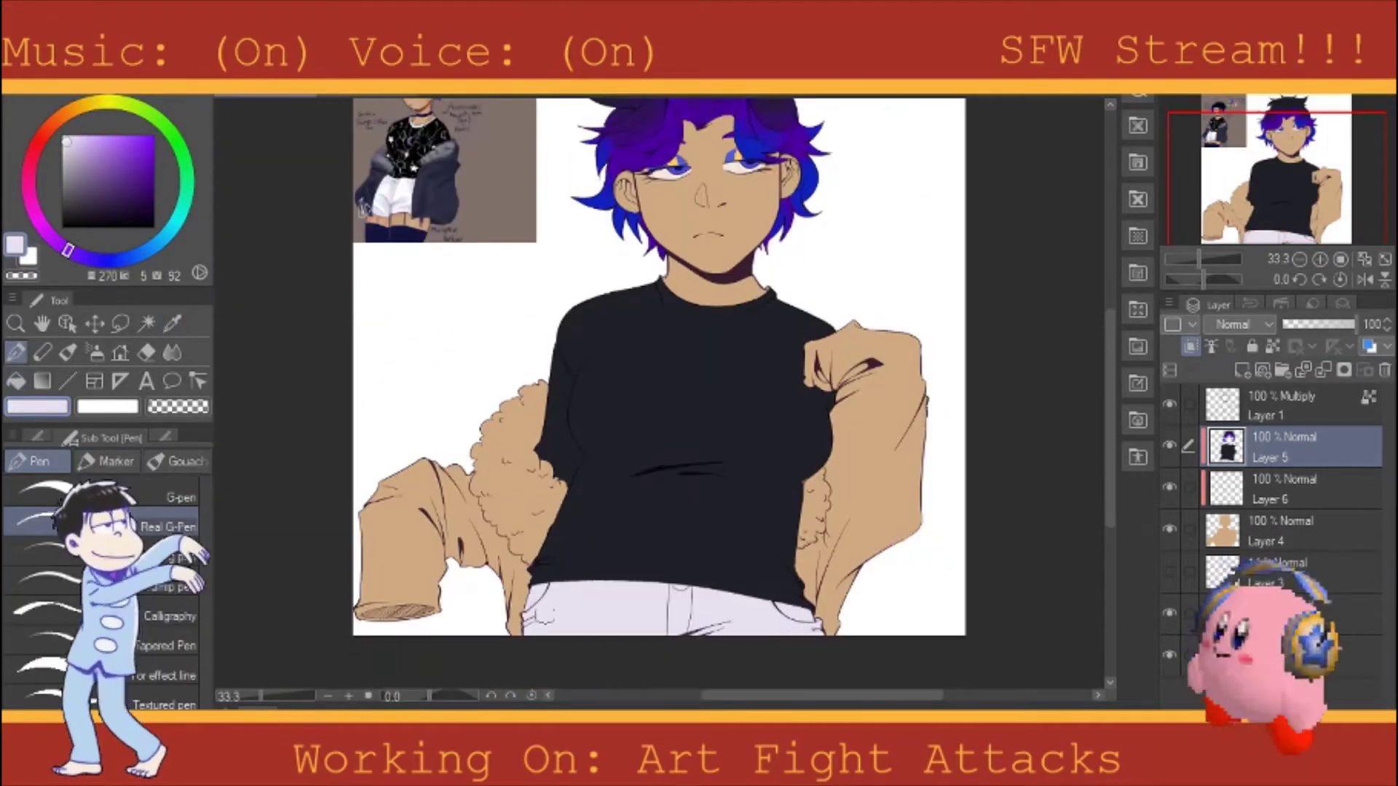
Step: Fill the draped jacket with dark blue (242, 34, 28) sampled from the reference and its fur trim with grey
alt+click(437, 208)
click(916, 470)
key(p)
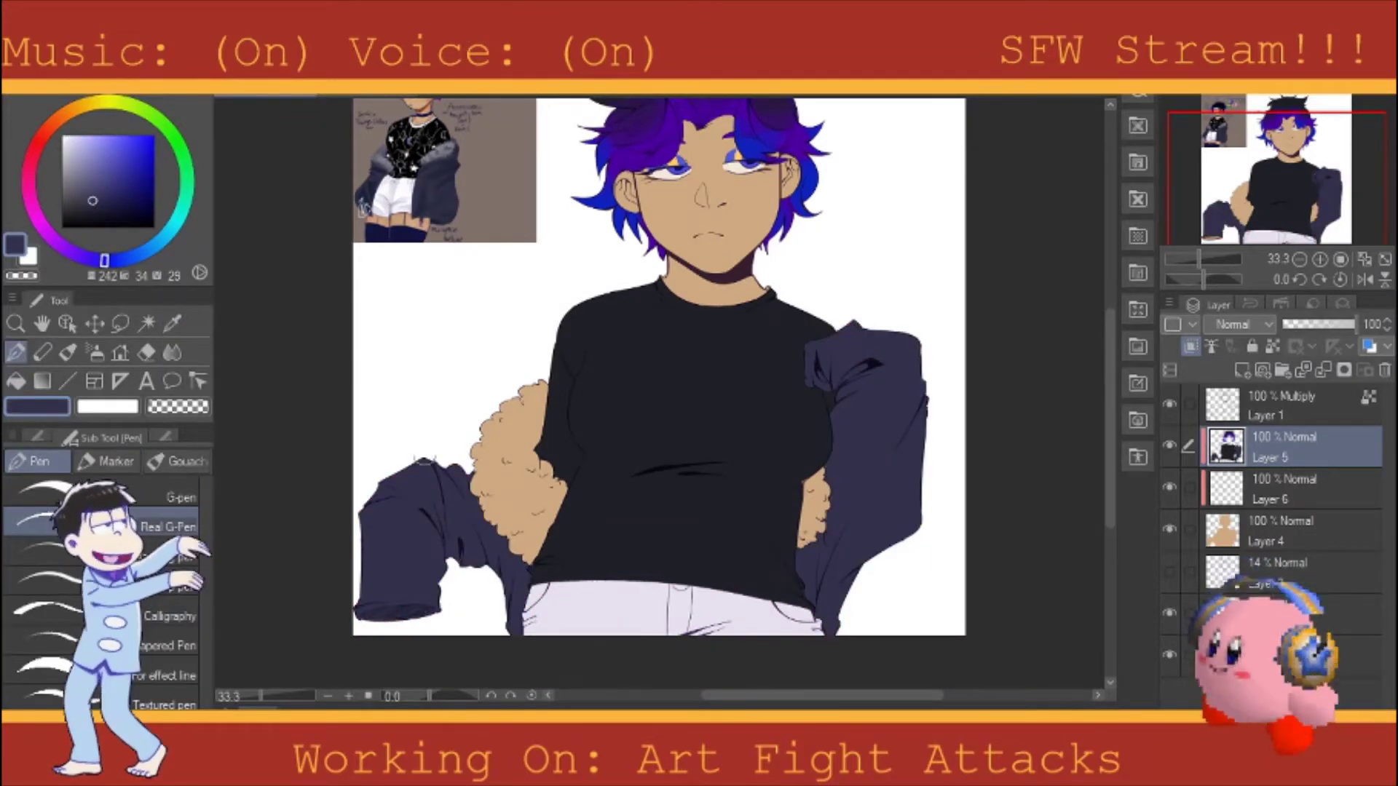
click(509, 473)
click(814, 510)
Step: Merge the clipped colour layers into Layer 4 with the reference hidden, and add a new Layer 5 above it
alt+click(611, 362)
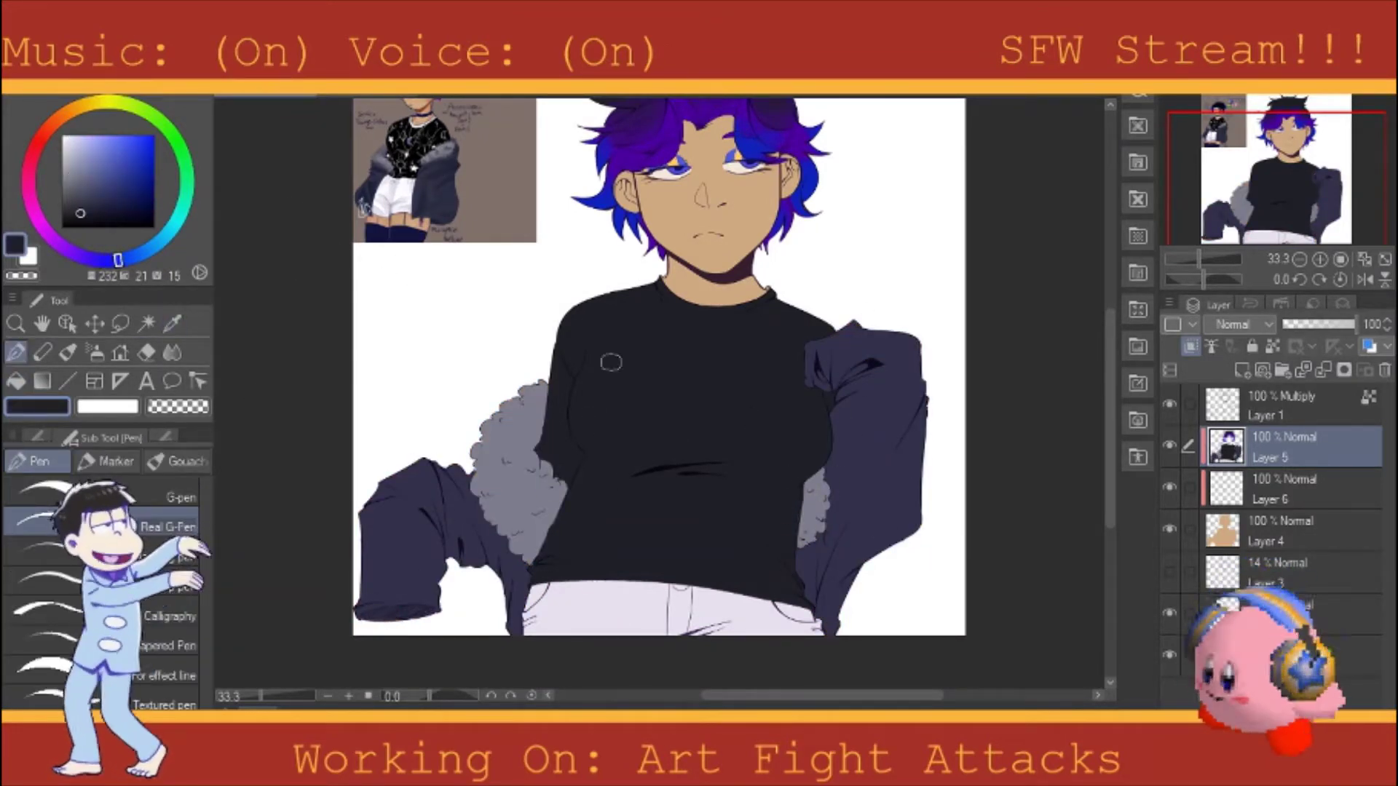
scroll(1103, 426, up, 2)
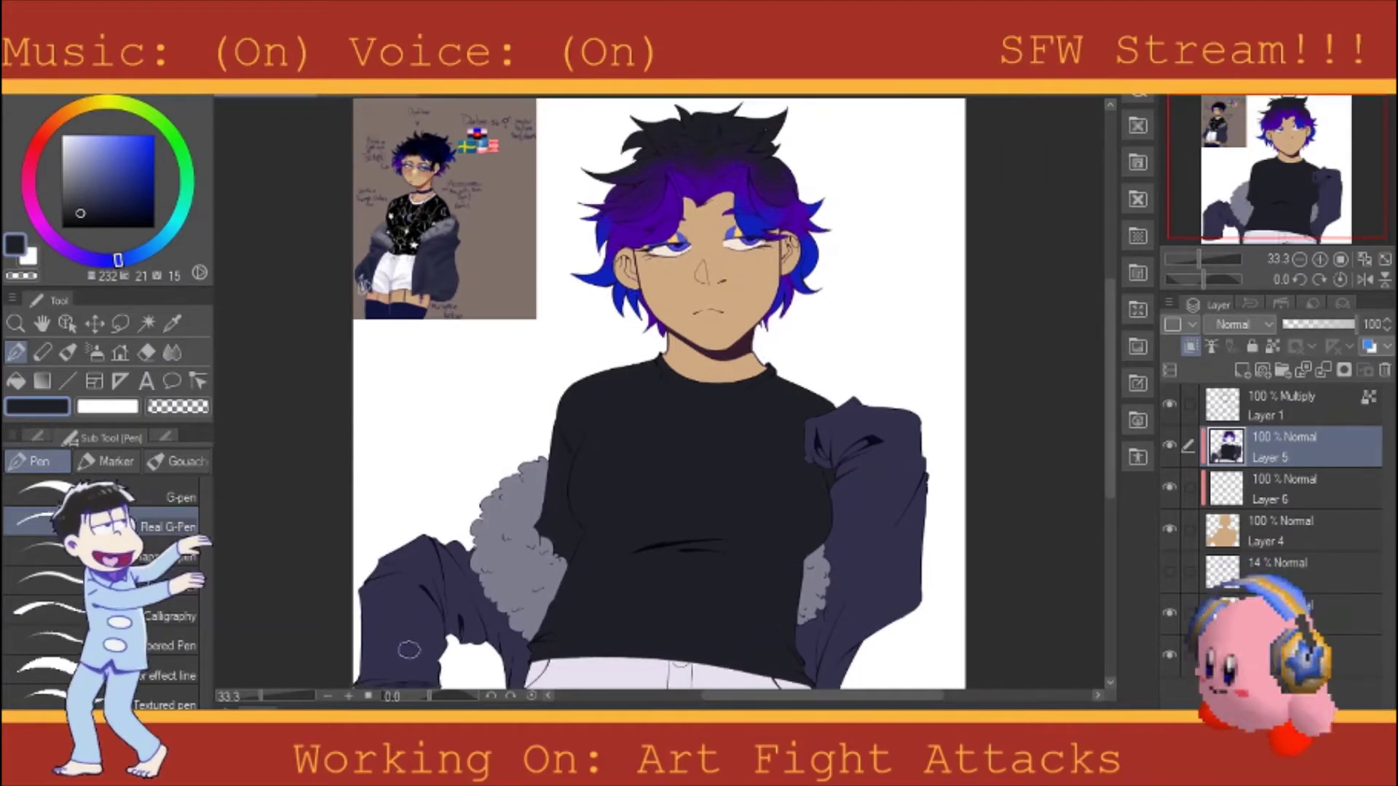
key(ctrl+e)
key(ctrl+0)
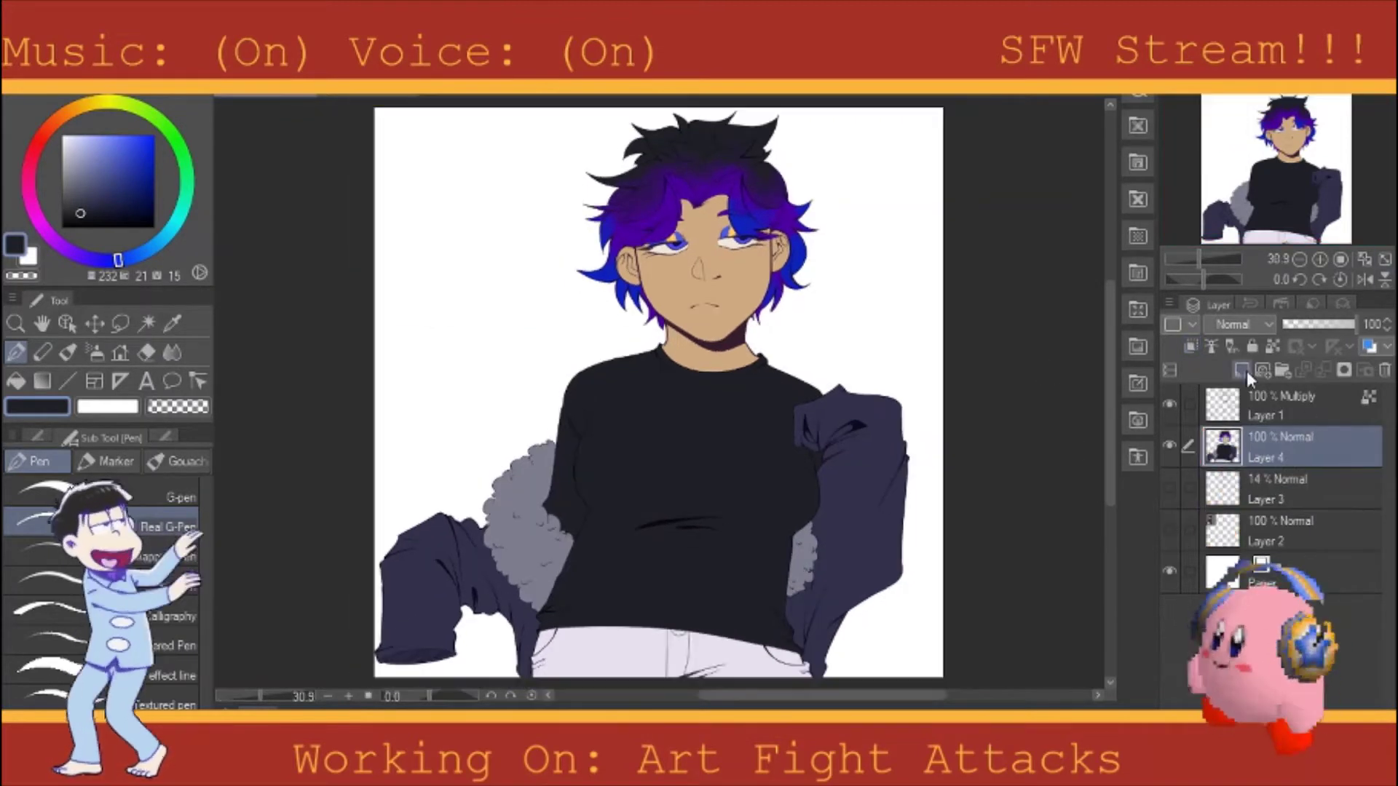
click(1243, 370)
Step: Hide Layer 4 and make a selection of the figure's silhouette from the line art
click(157, 243)
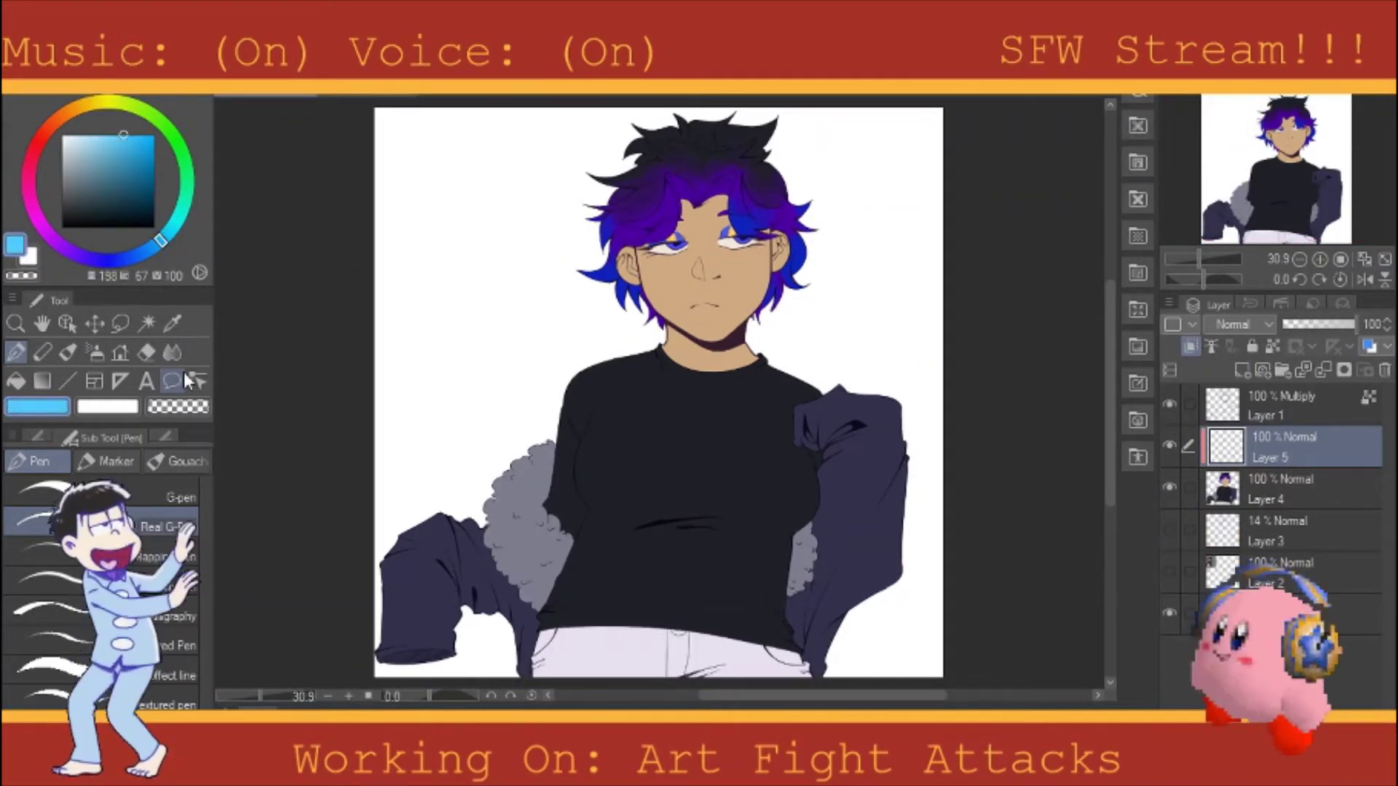
click(1169, 485)
click(146, 323)
click(474, 292)
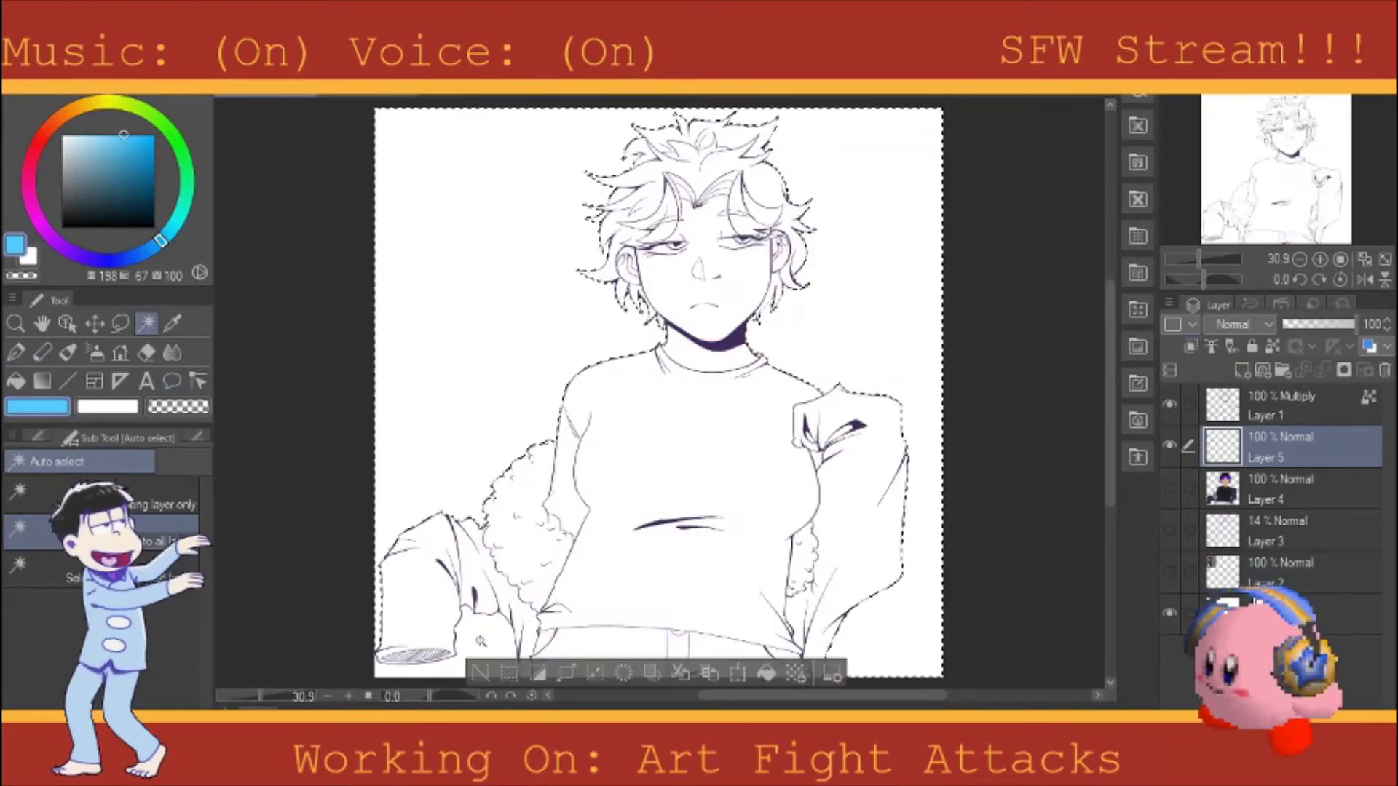
Step: Paint blue (224, 79, 99) shadows around the shirt's stomach crease and along the folds of the raised jacket sleeve
drag(160, 240, 129, 258)
click(135, 136)
key(p)
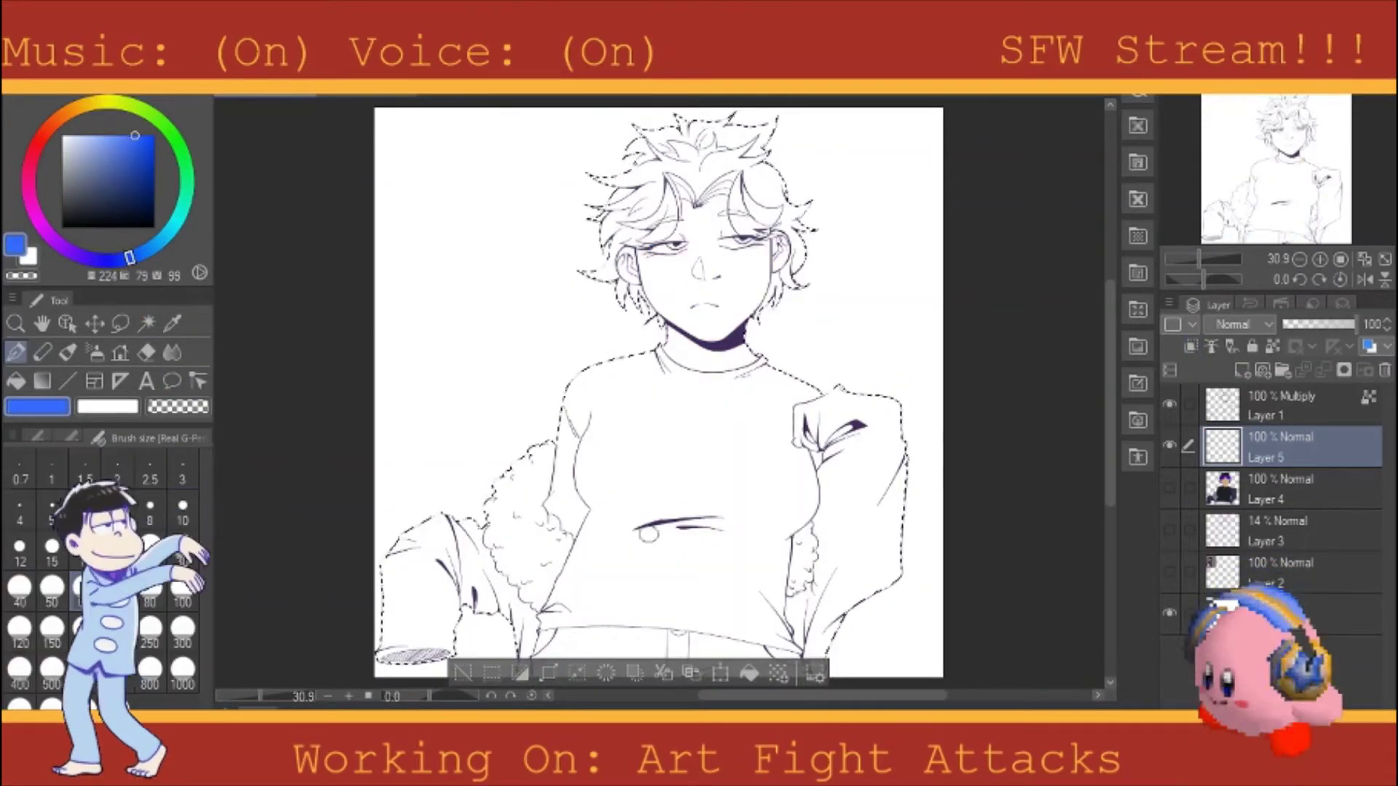
drag(647, 535, 732, 538)
drag(639, 523, 728, 514)
mouse_move(812, 447)
mouse_down()
mouse_move(863, 426)
mouse_move(878, 508)
mouse_up()
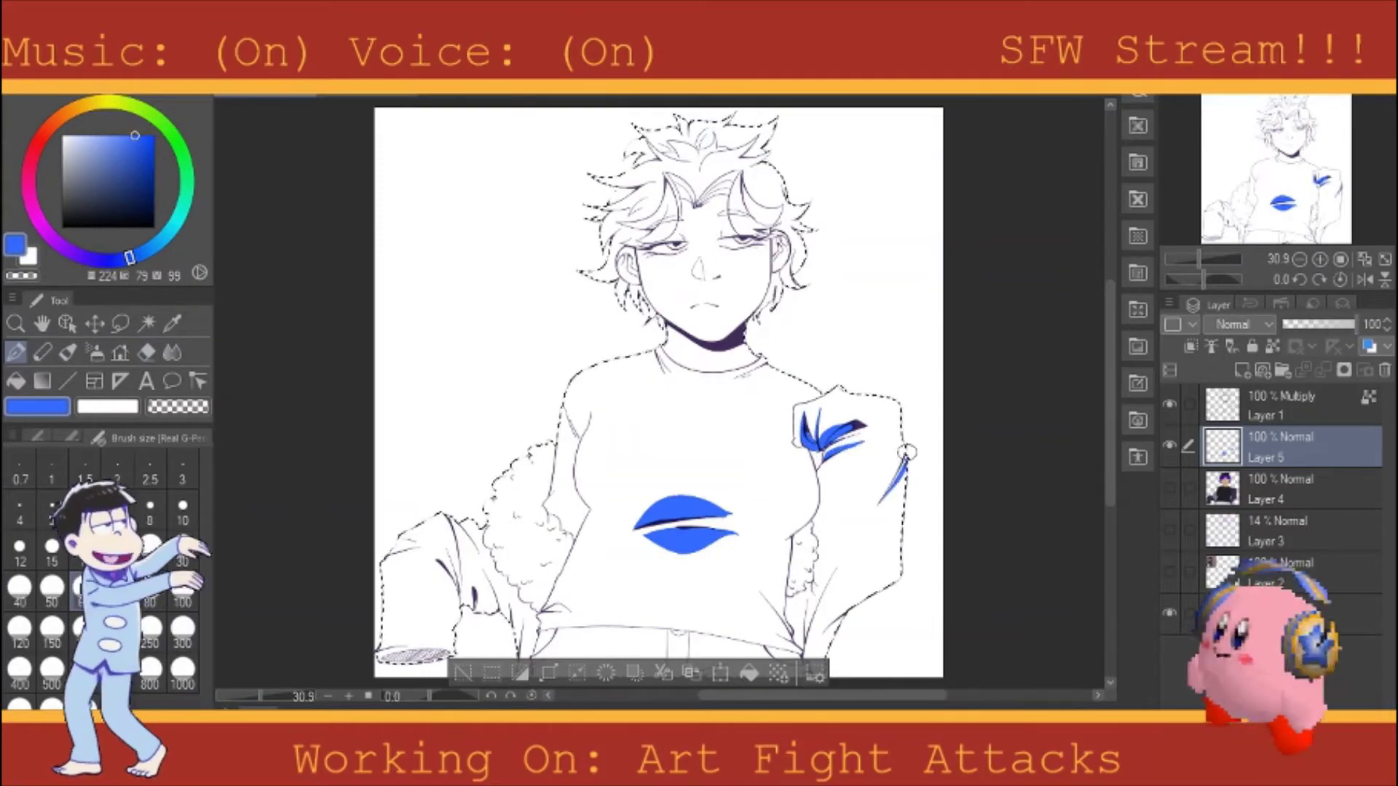
scroll(659, 386, down, 1)
drag(830, 548, 803, 608)
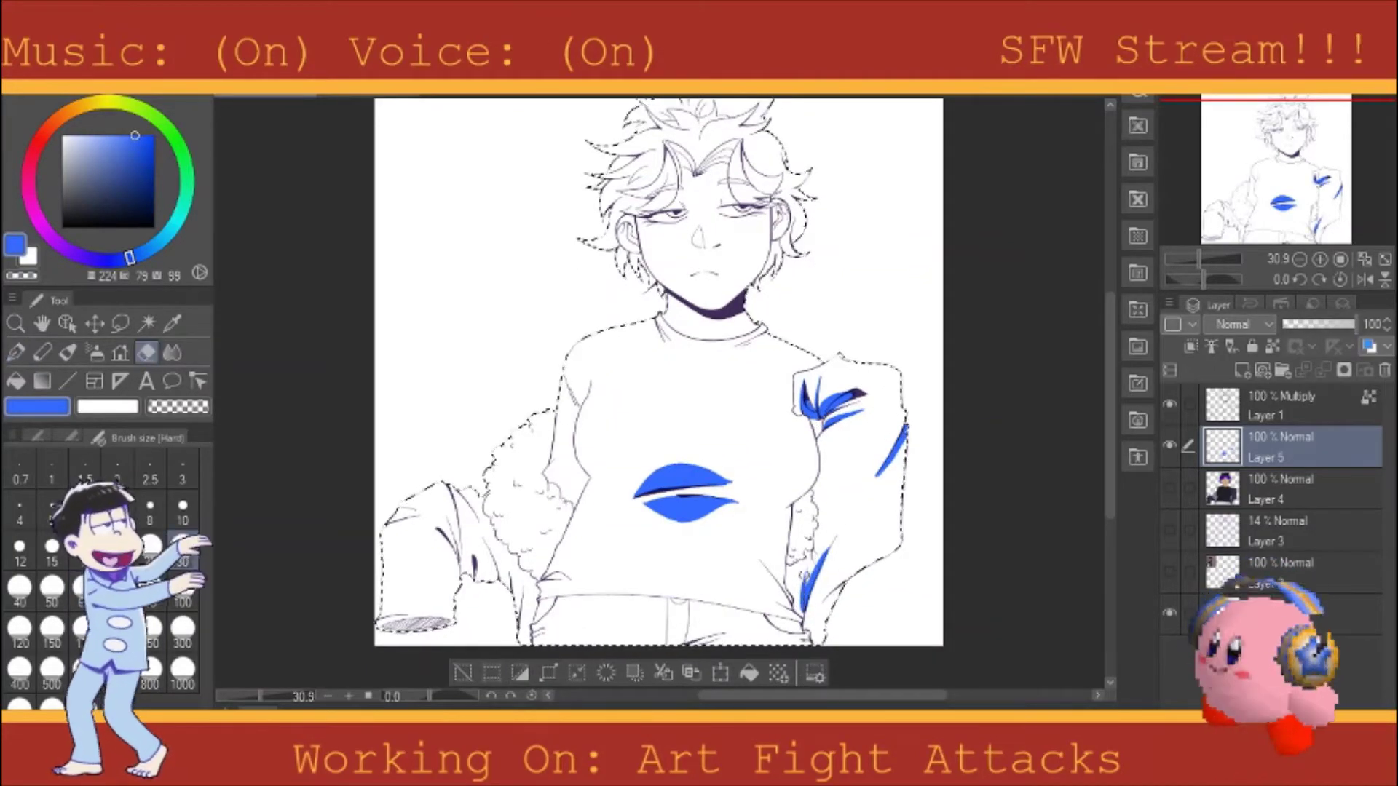
Step: Paint blue shadows on both jacket sleeves, the trousers, the shirt's arm and the lower fur trim, erasing small spots in the fur
key(e)
scroll(757, 589, up, 1)
key(p)
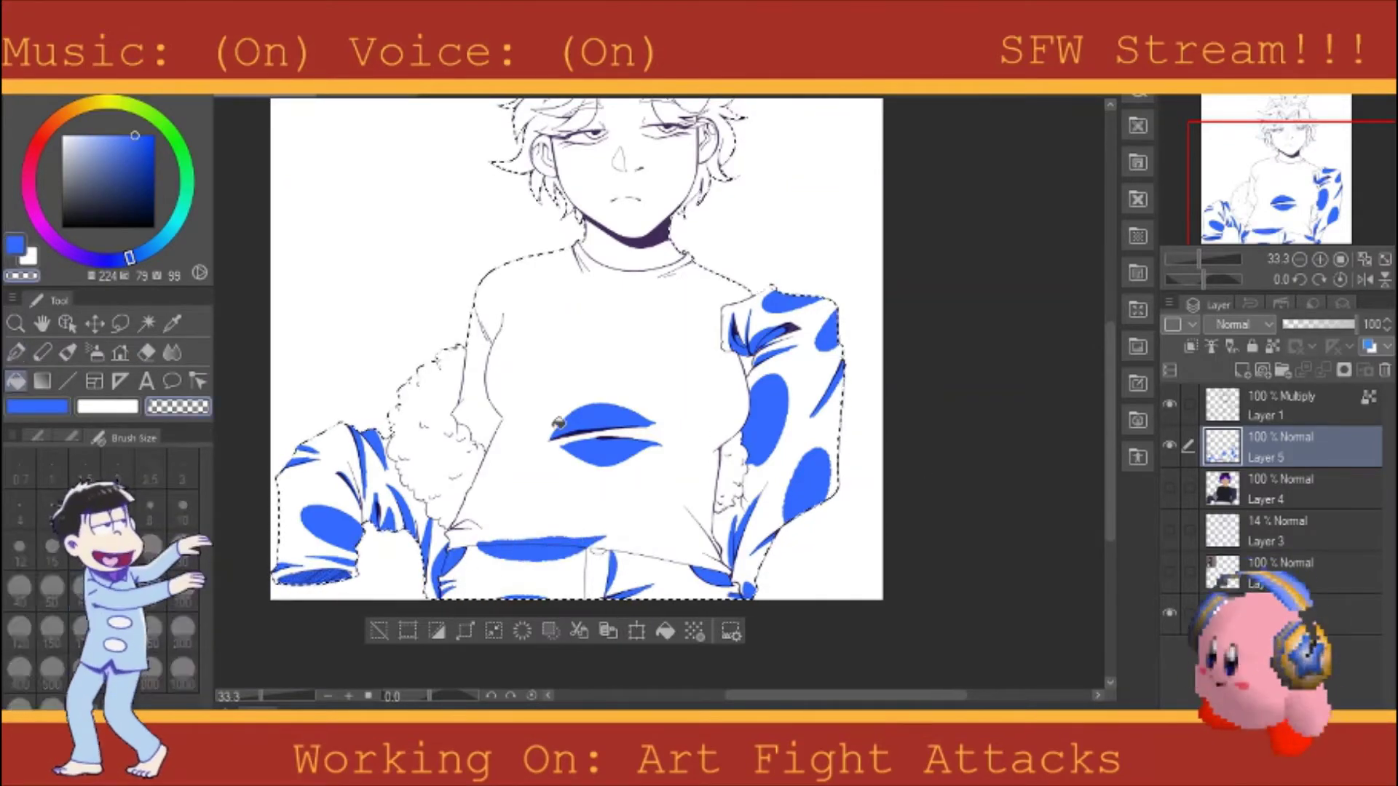
key(c)
scroll(579, 364, up, 1)
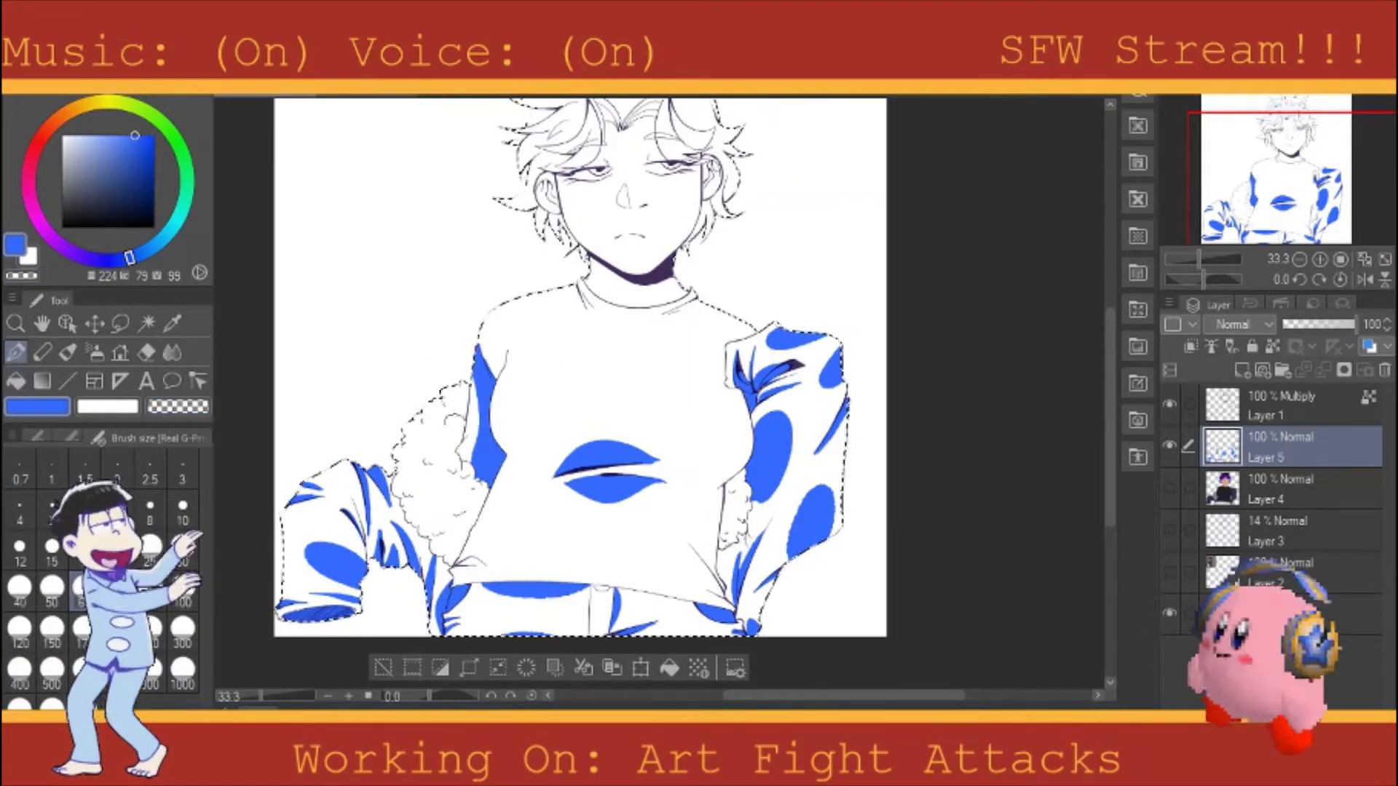
click(452, 505)
key(e)
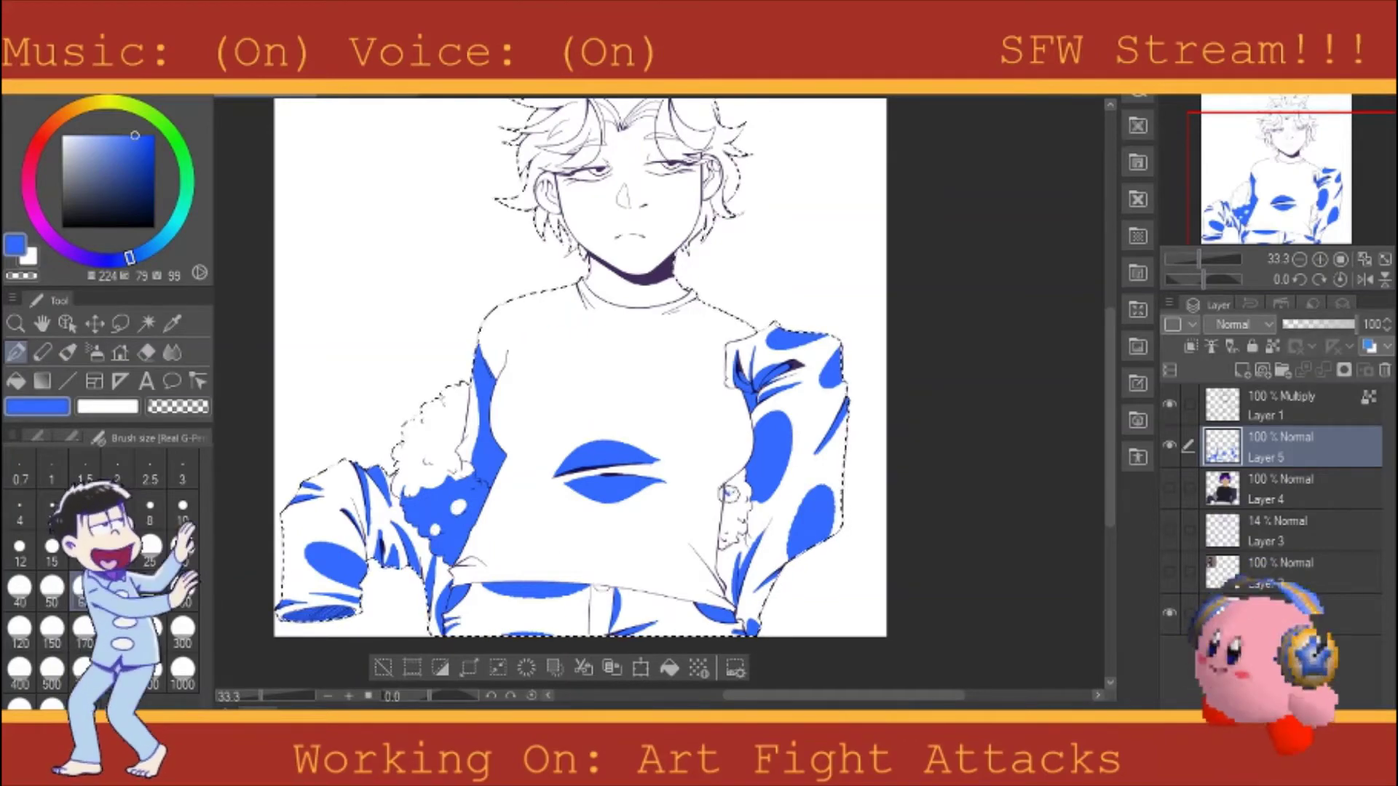
Step: Add blue shadows to the shirt hem folds, neck, collar, inner ears and the lower hair strands behind the jaw
key(h)
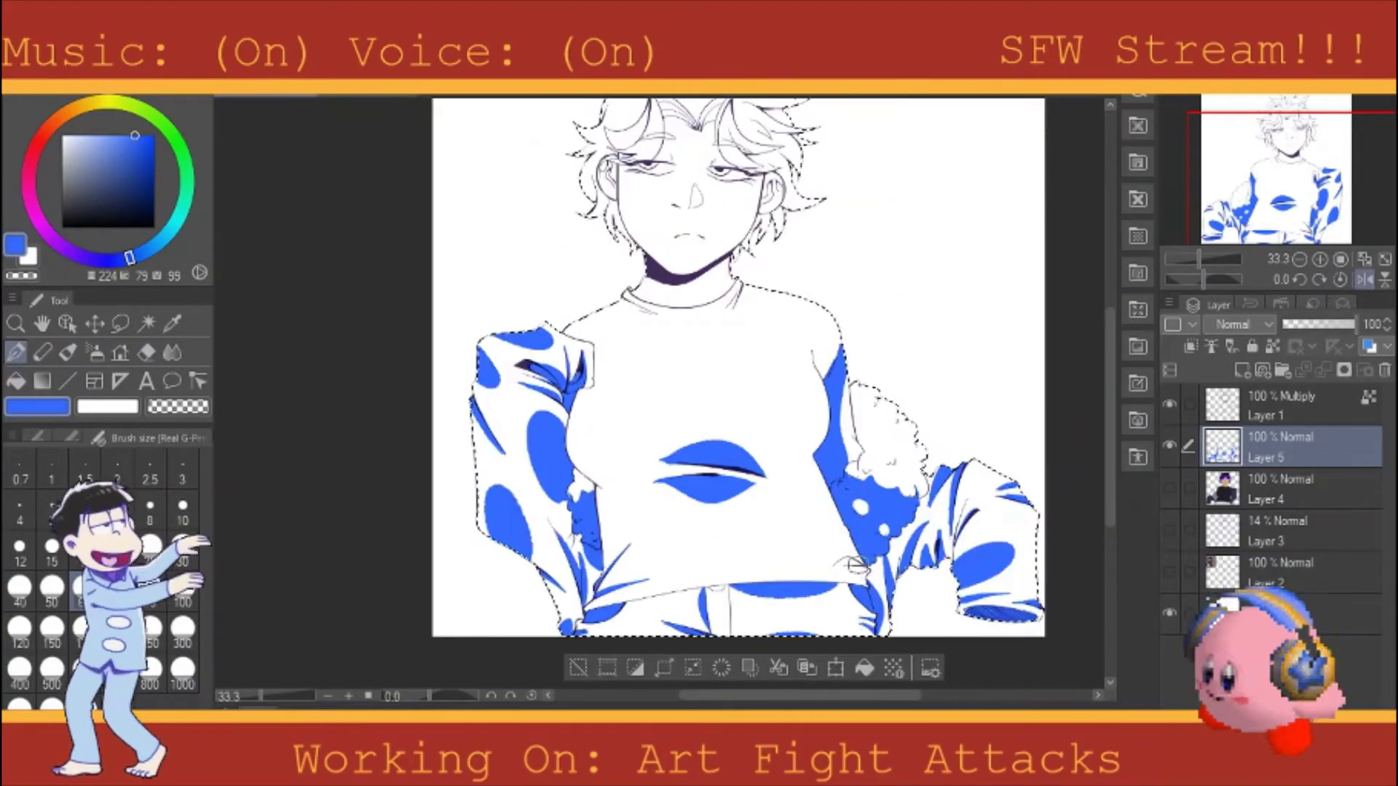
click(1366, 278)
key(g)
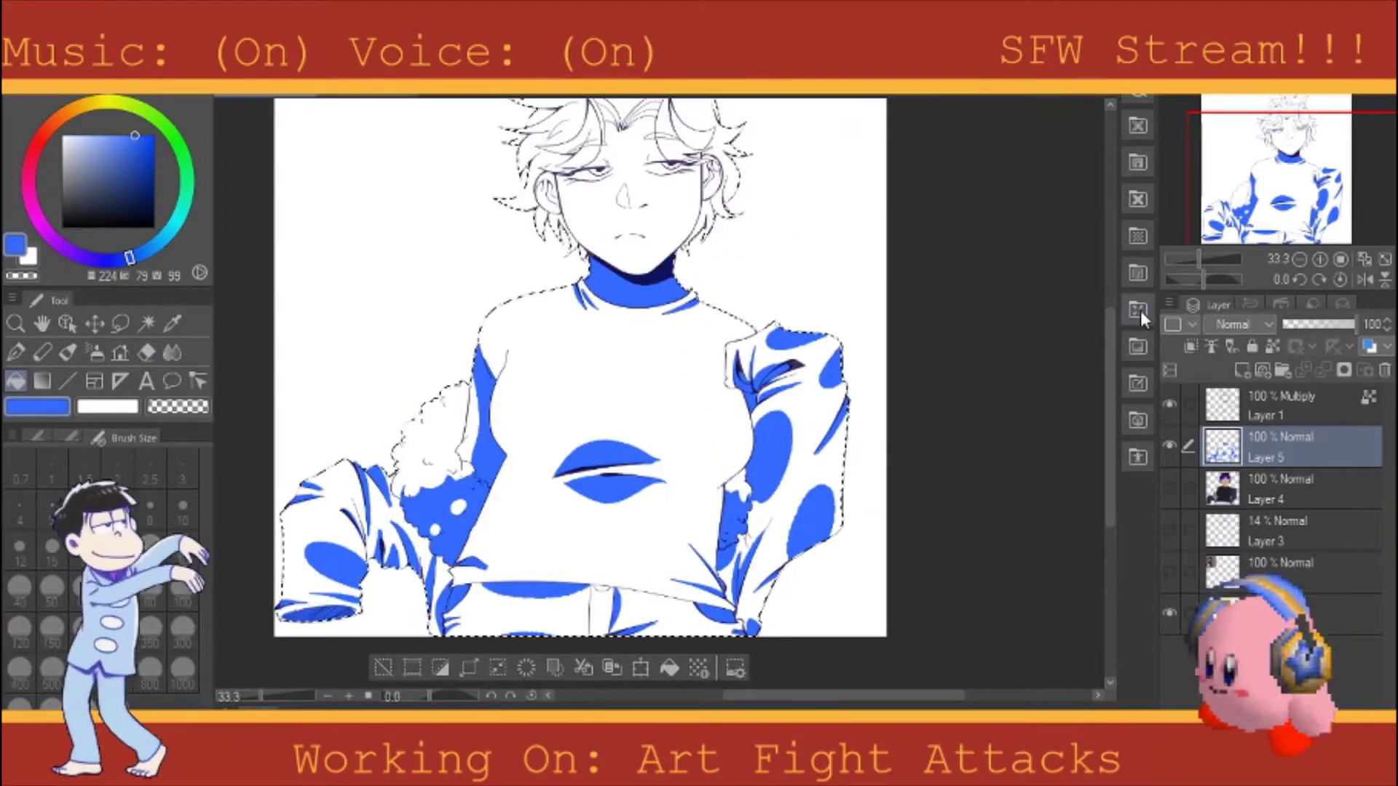
key(ctrl+plus)
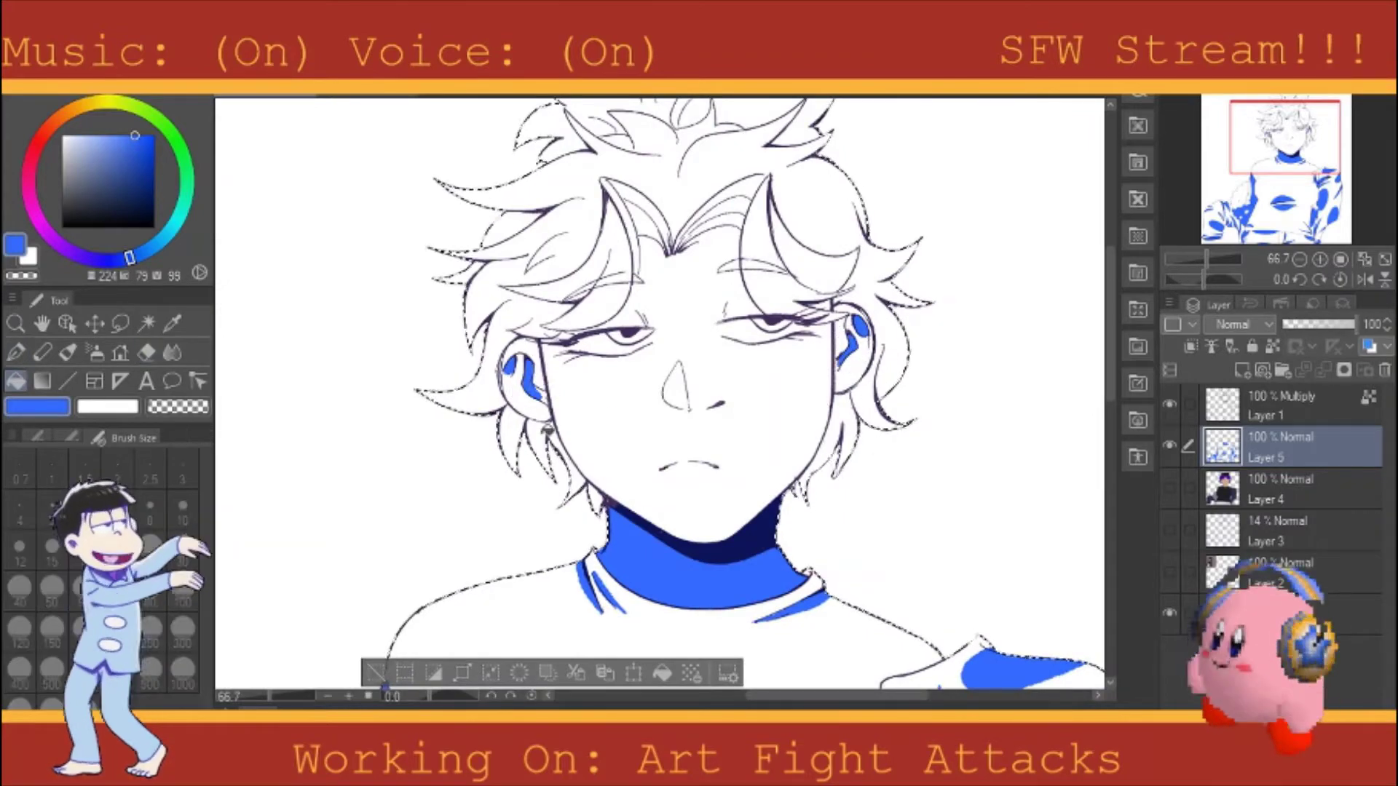
click(553, 466)
click(881, 386)
key(p)
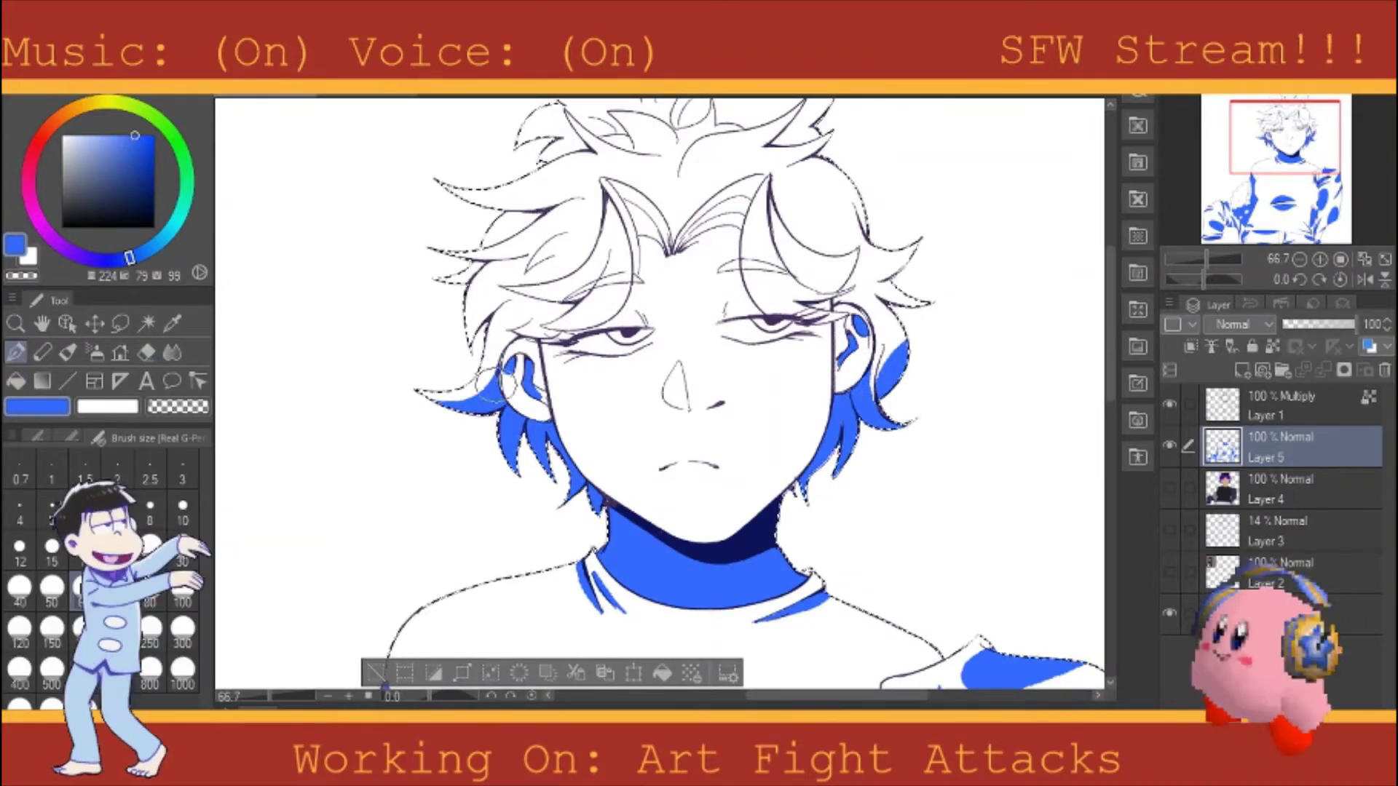
Step: Shade the inner fringe, side locks and top tufts of the hair plus the side of the nose in blue
scroll(659, 393, up, 2)
click(717, 281)
click(630, 280)
click(761, 342)
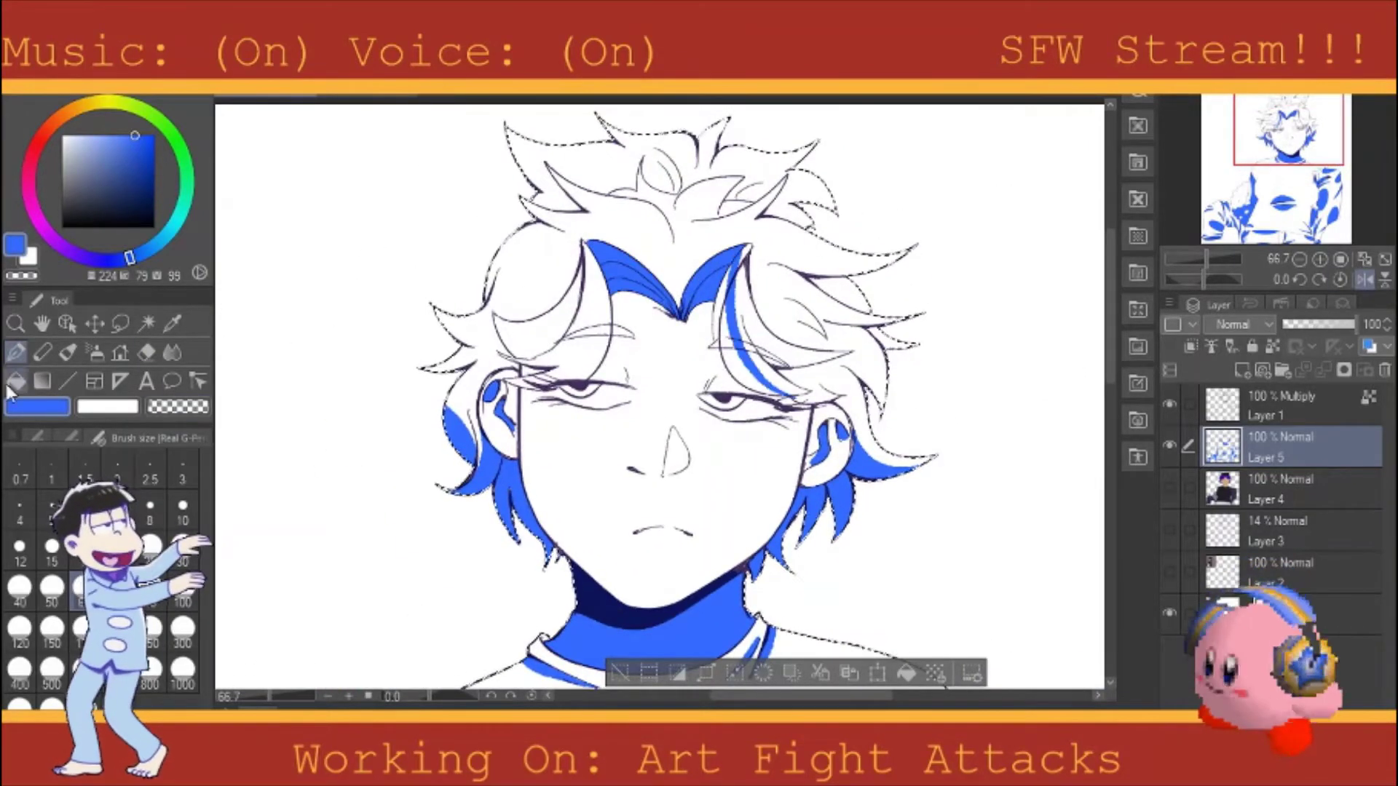
click(731, 306)
click(553, 357)
click(787, 386)
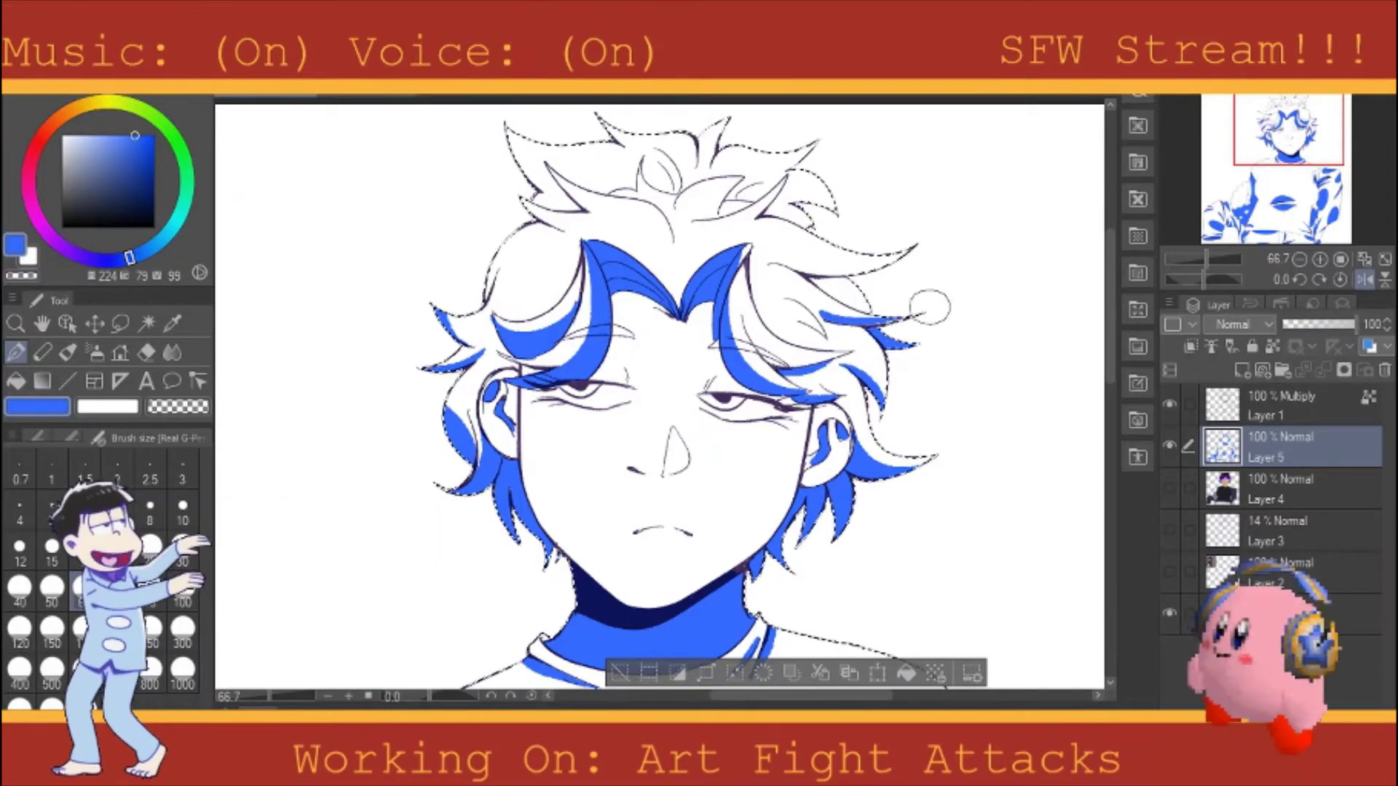
key(h)
click(616, 146)
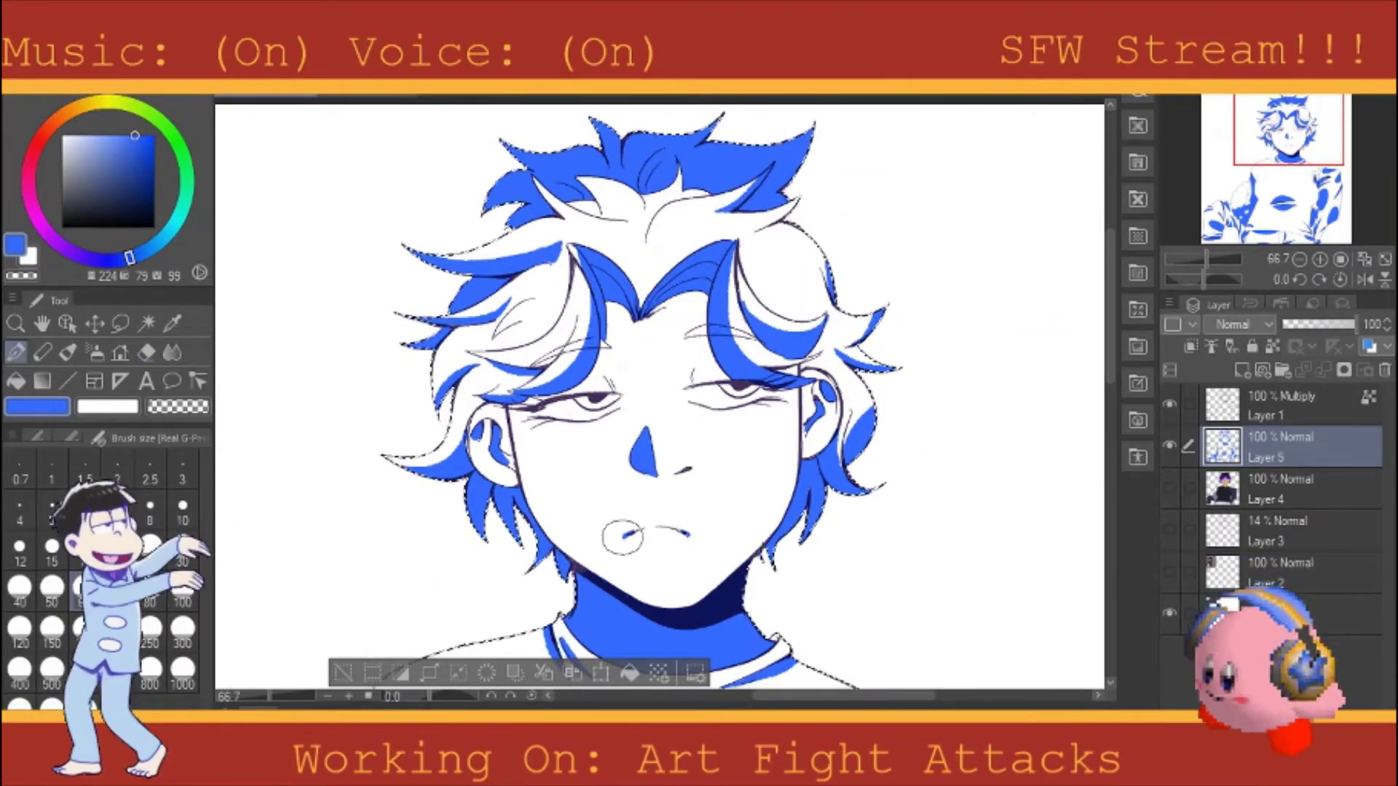
Step: Show Layer 4 again, clear the selection and set the shadow layer to Multiply at 50% opacity
key(ctrl+0)
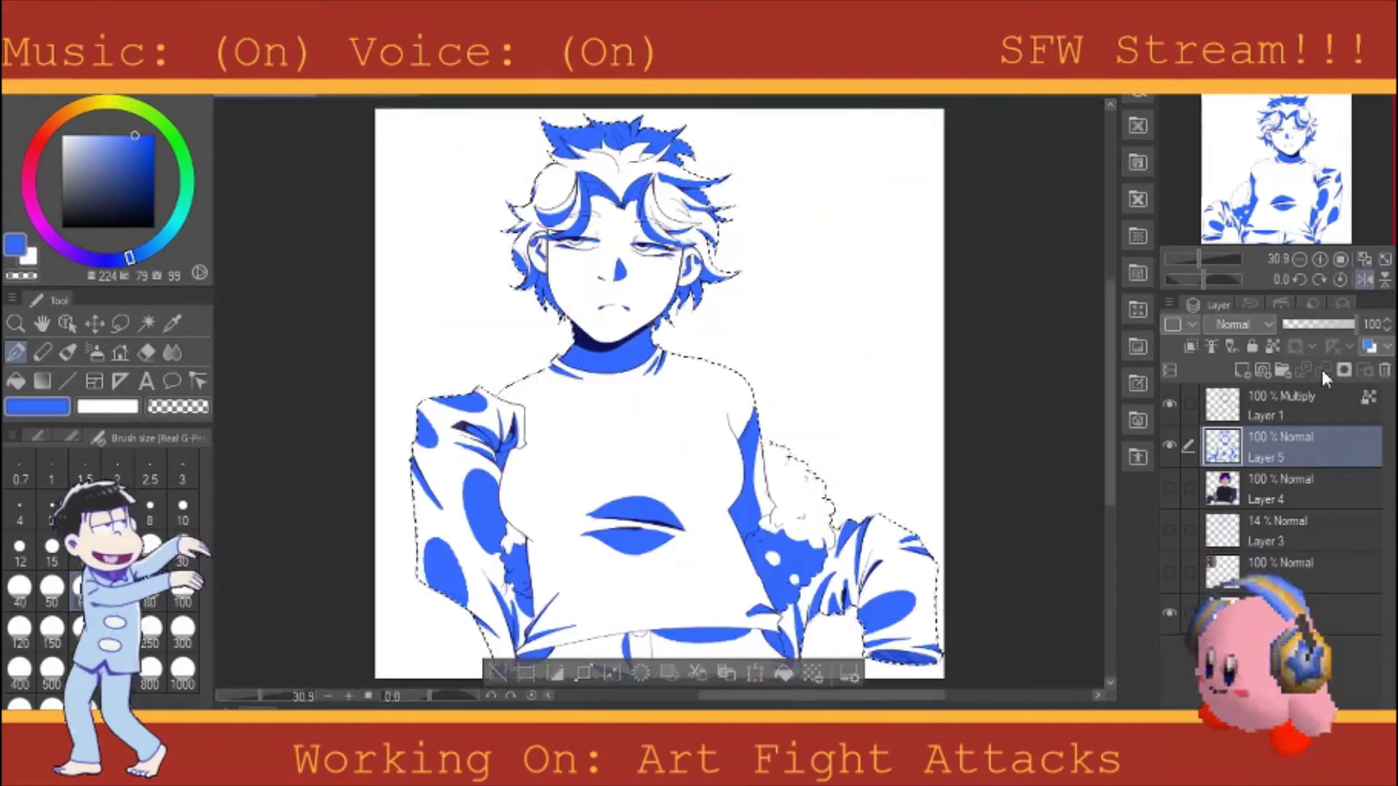
key(h)
click(1169, 486)
key(ctrl+d)
click(1320, 324)
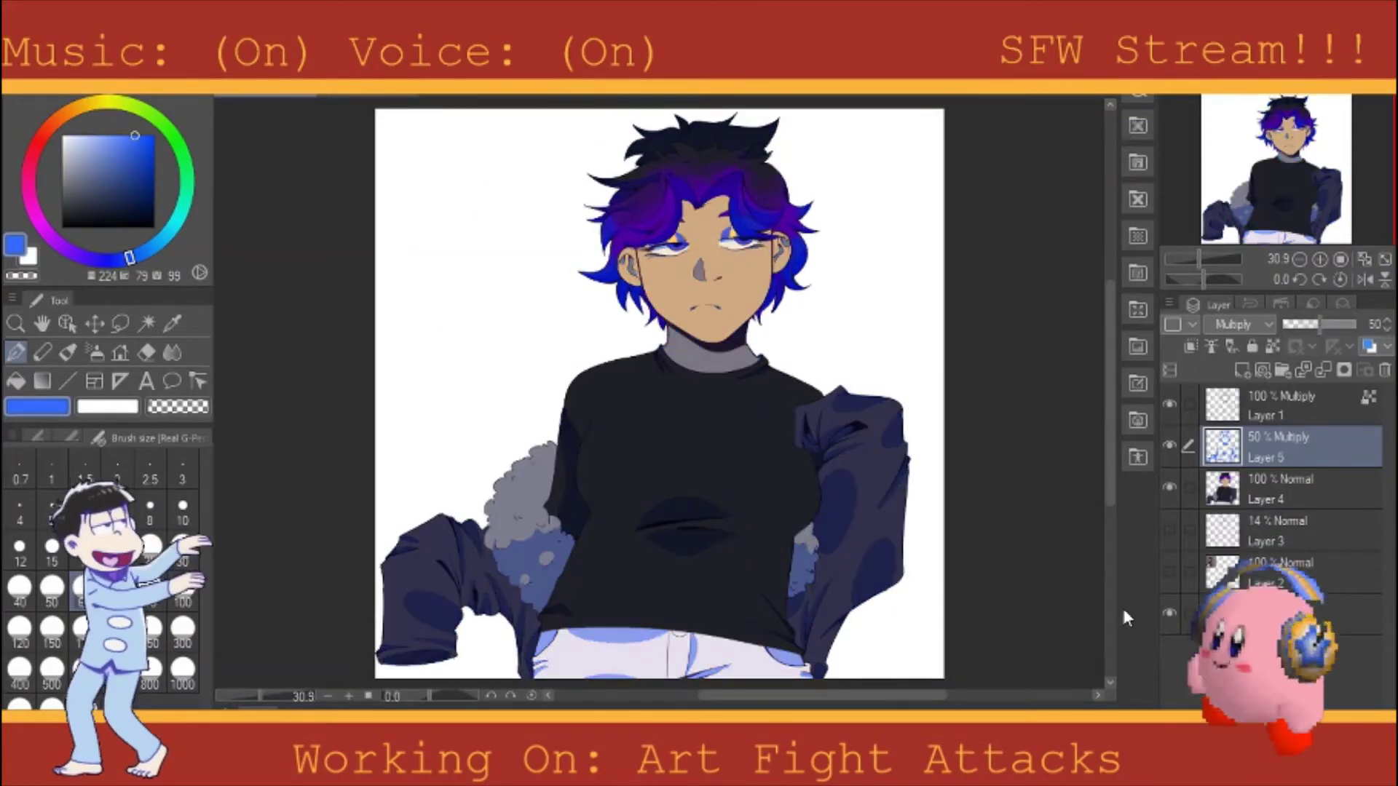
Step: Add a clipped layer above the shadows and a new layer beneath Layer 4 filled with purple (258, 52, 70) as background
click(1242, 370)
click(1282, 562)
alt+click(699, 182)
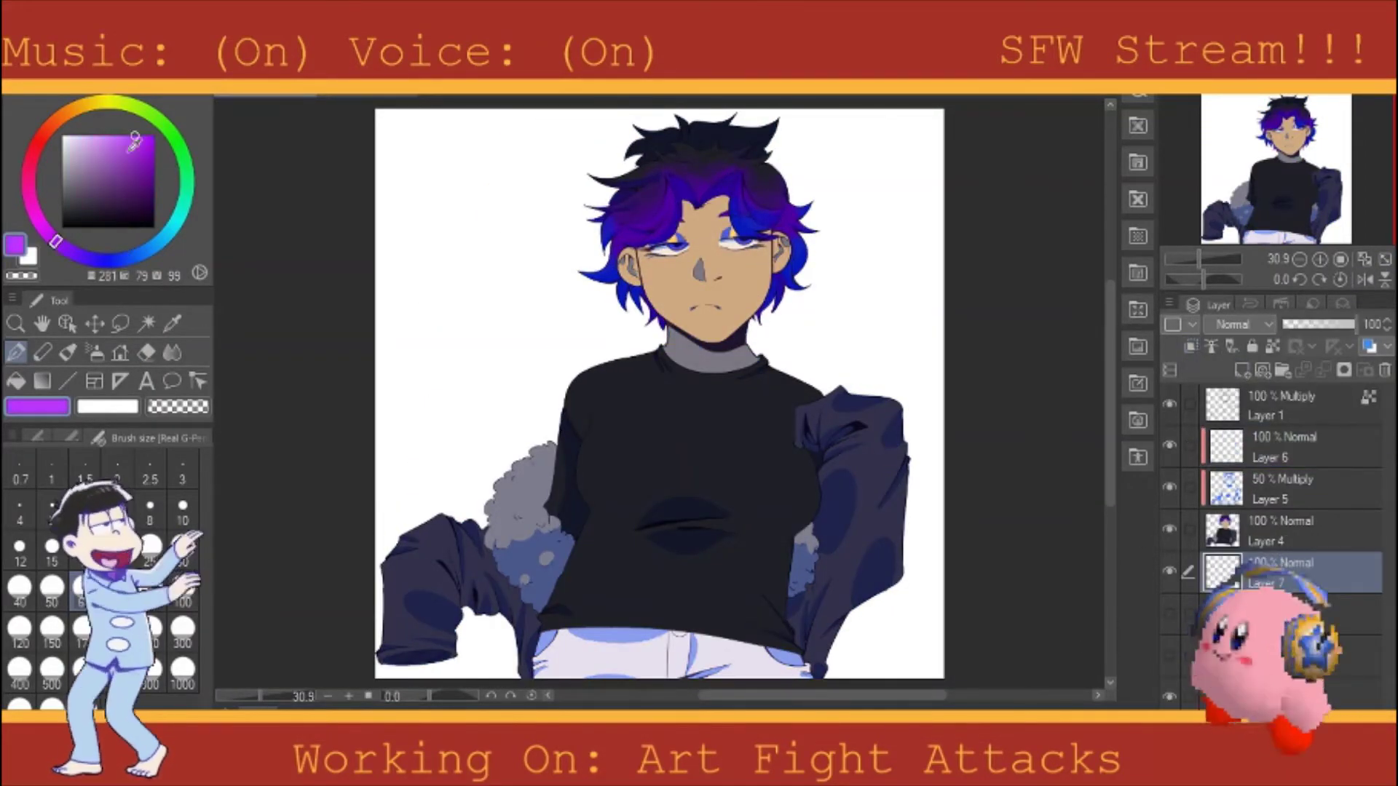
key(alt+BackSpace)
click(118, 162)
key(alt+BackSpace)
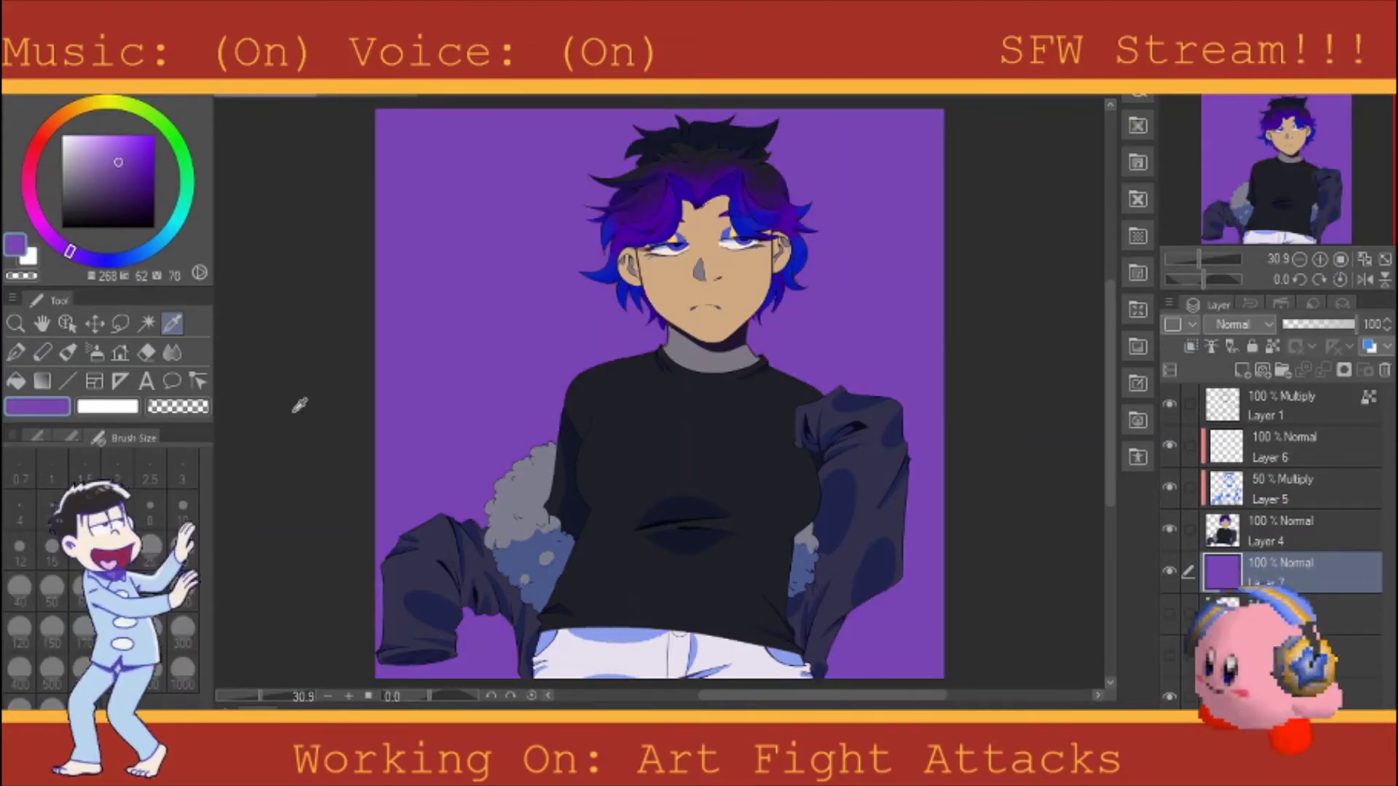
Step: Set Layer 6 to Color burn and airbrush soft pink (324, 68, 93) over the lower part of the figure
click(1304, 443)
click(1237, 324)
click(1238, 387)
key(b)
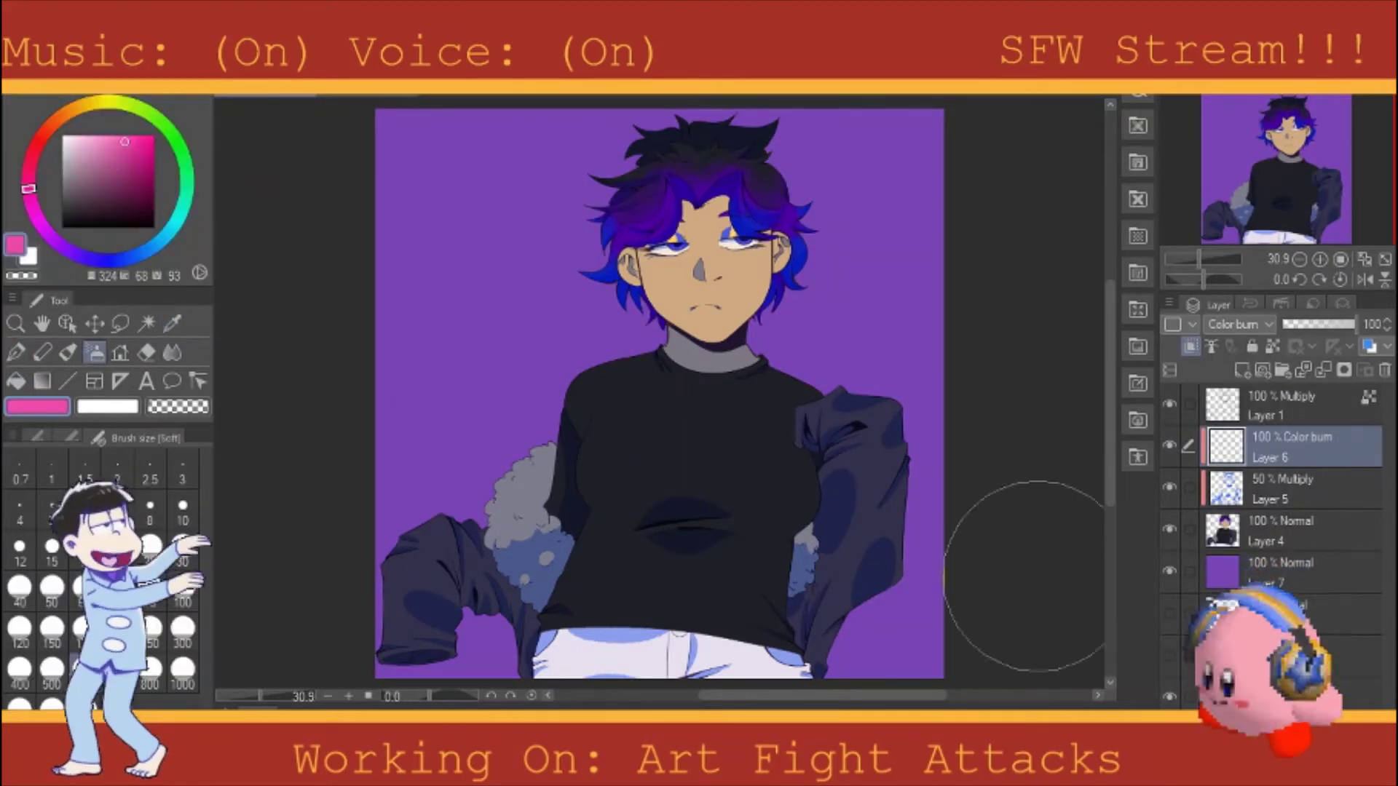
scroll(1024, 575, down, 1)
drag(752, 577, 469, 640)
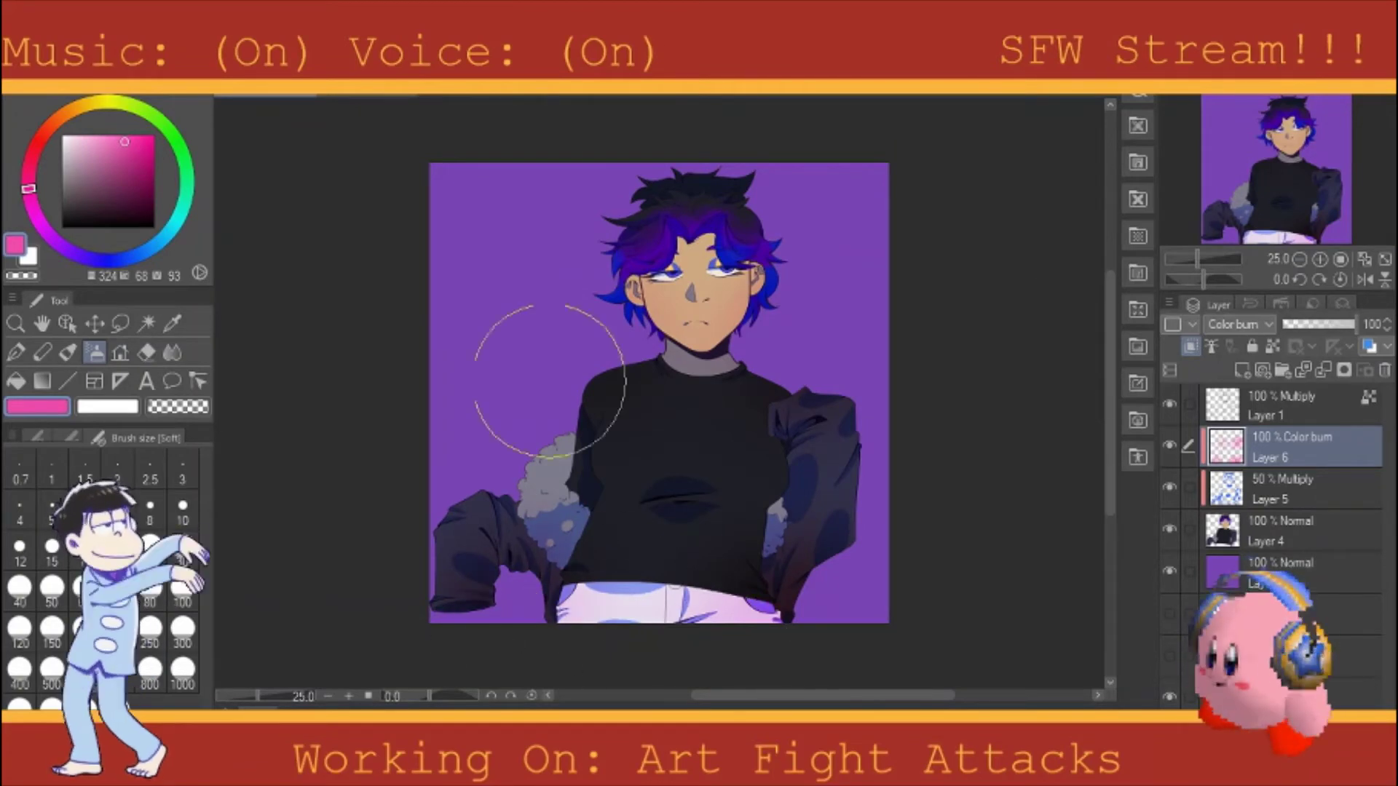
scroll(1114, 368, up, 1)
key(w)
click(1170, 444)
click(673, 313)
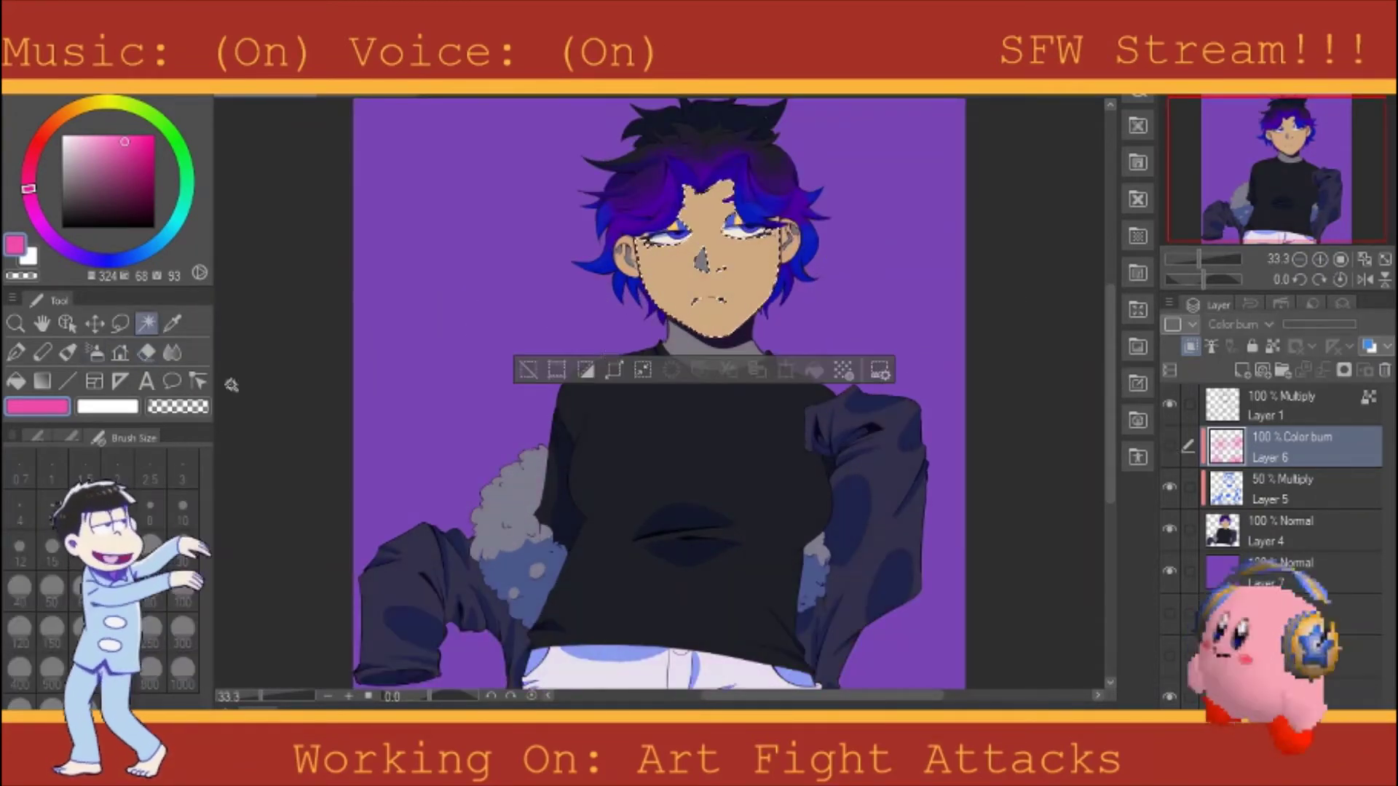
click(121, 324)
key(ctrl+d)
scroll(1061, 491, down, 1)
click(1169, 444)
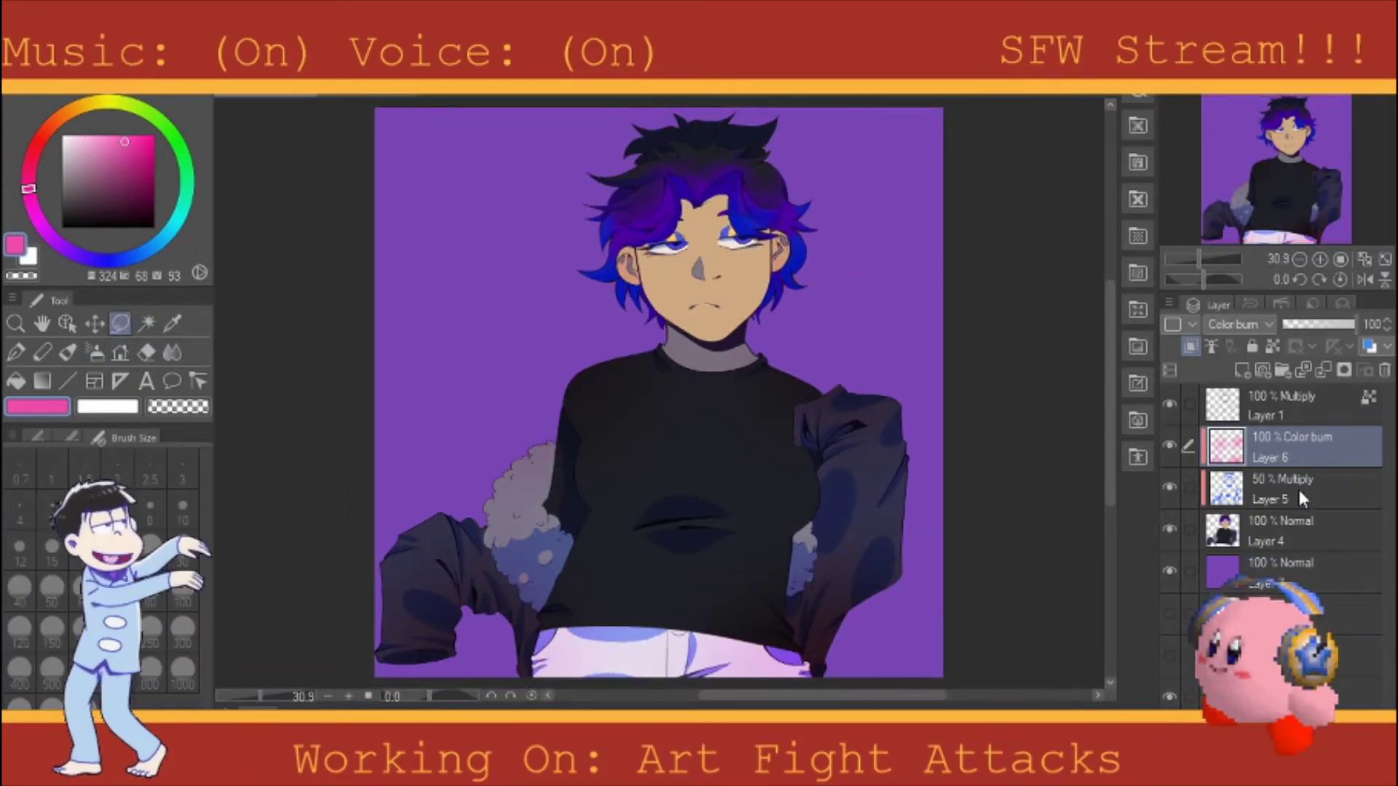
Step: Lower Layer 5's opacity to 35% and fill a new layer at the top of the stack with blue-violet (236, 63, 91)
click(1302, 497)
key(i)
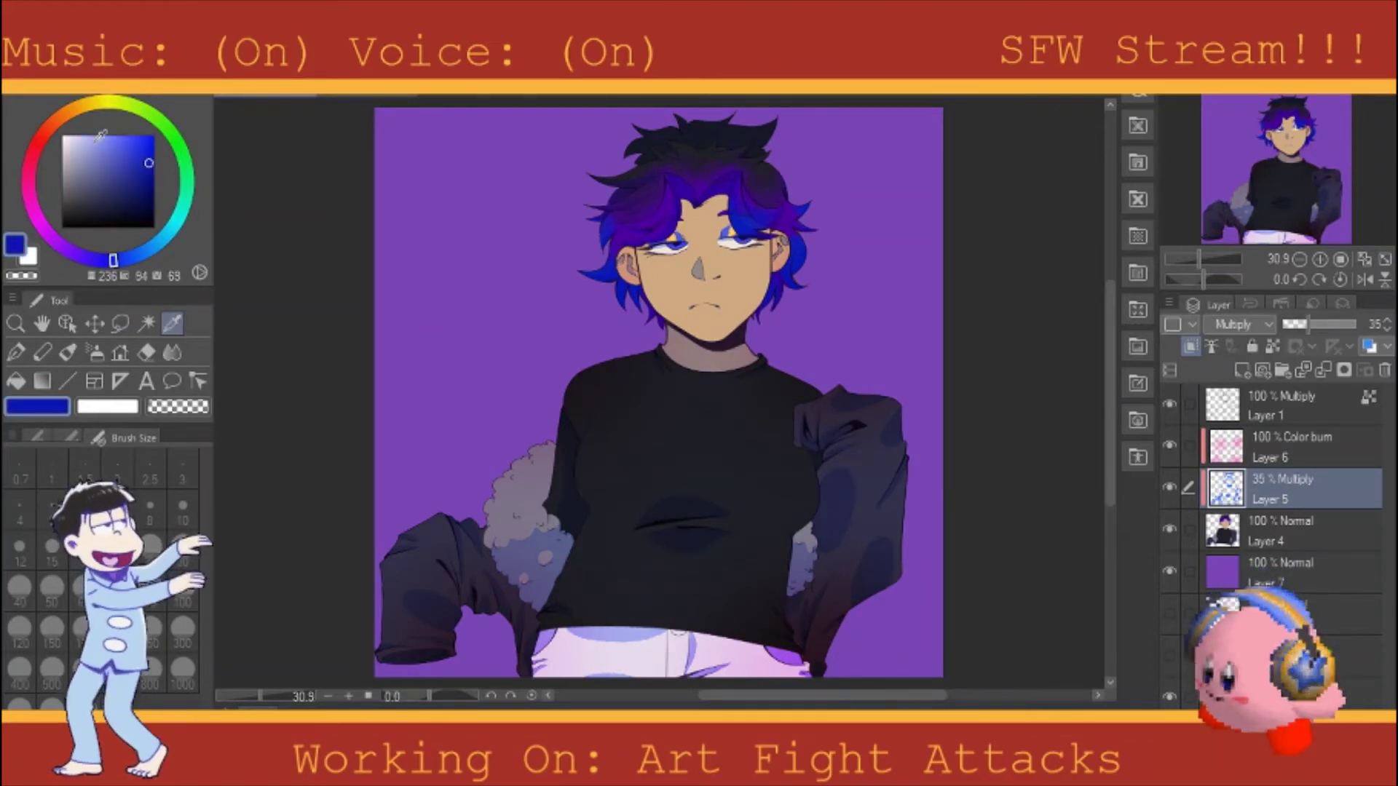
click(1242, 370)
key(alt+BackSpace)
Step: Set the top fill layer to Color blending at 18% opacity and refill it with pink (306, 63, 91)
click(1236, 324)
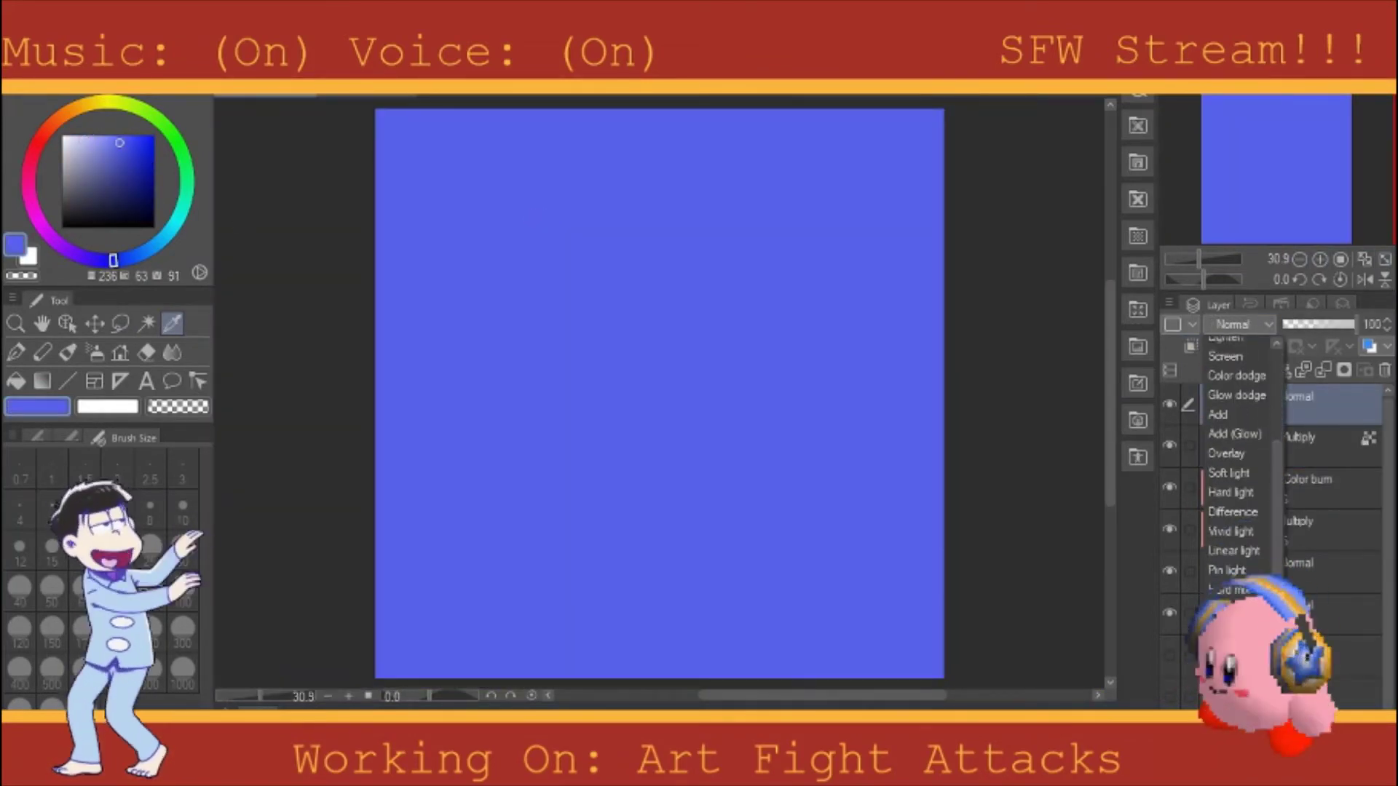
click(1237, 575)
click(35, 213)
key(alt+BackSpace)
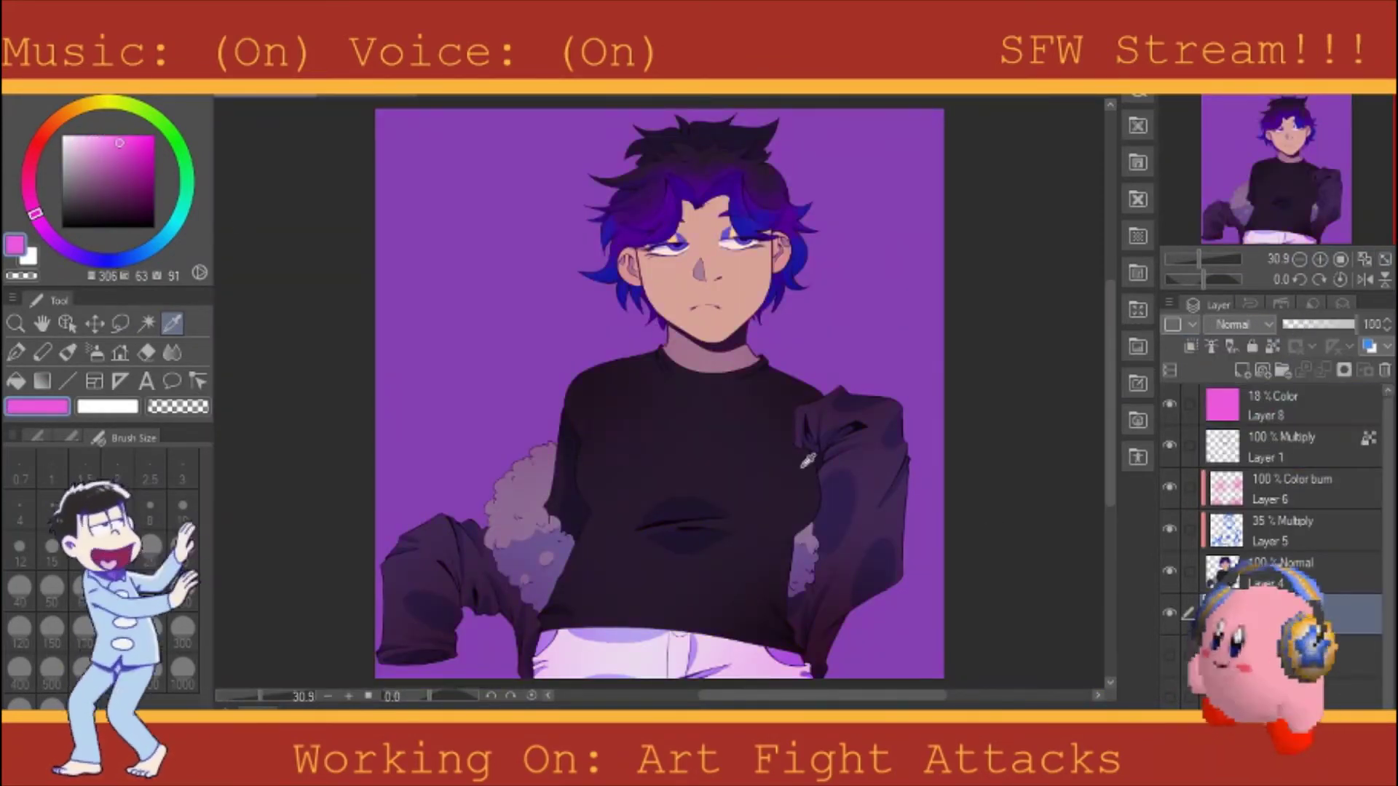
Step: Airbrush pink (306, 63, 91) and cyan glows onto the purple background around the figure with the Soft airbrush
click(94, 352)
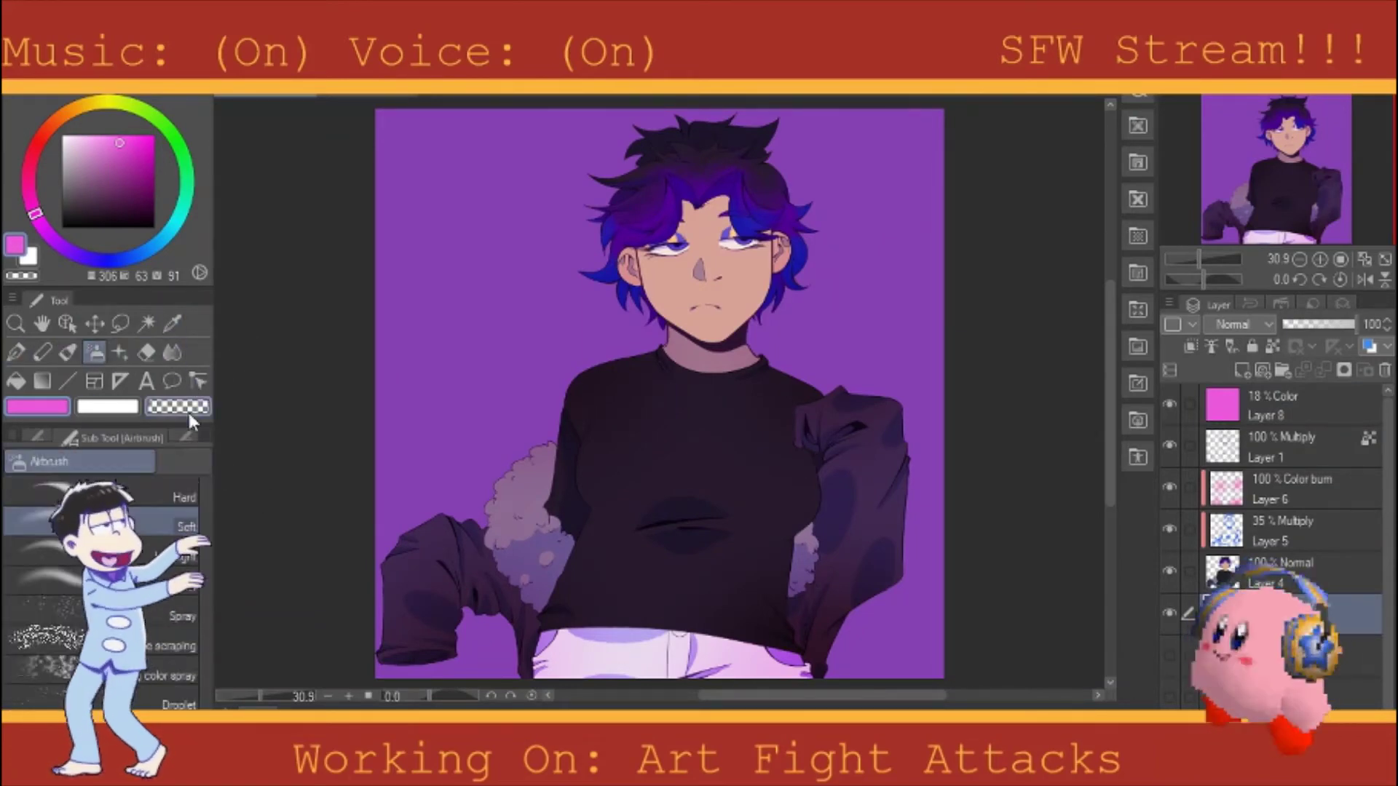
key(p)
key(p)
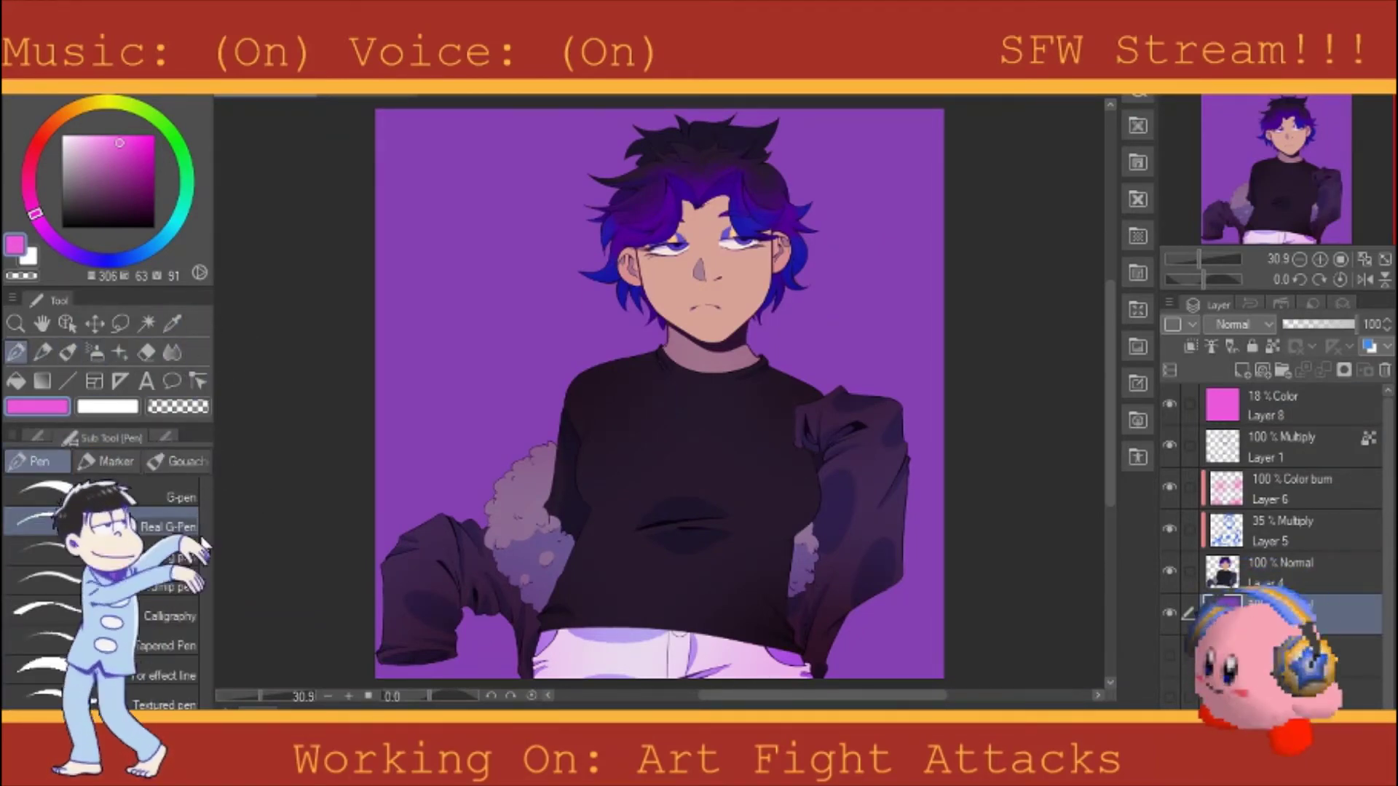
key(b)
drag(437, 167, 510, 226)
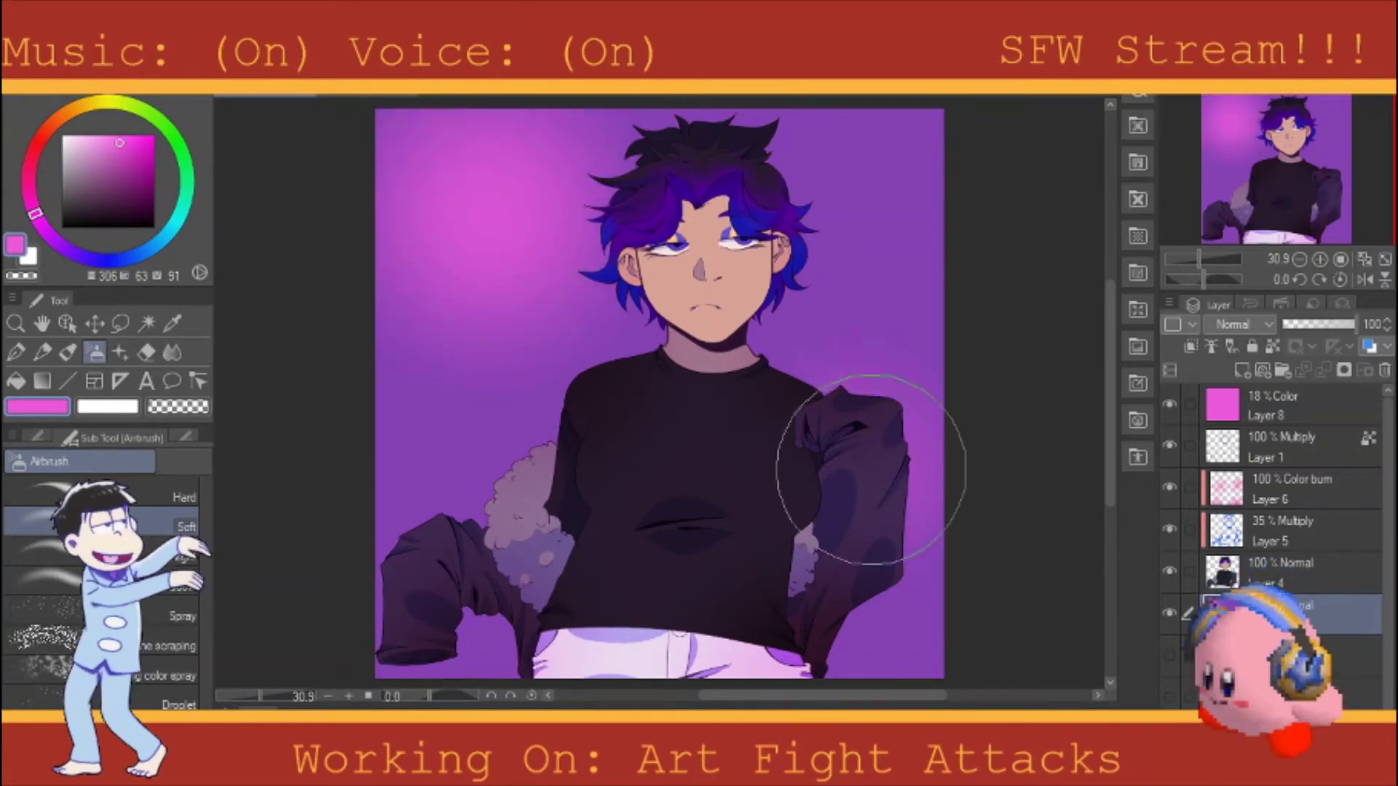
click(171, 218)
mouse_move(873, 182)
mouse_down()
mouse_move(936, 233)
mouse_move(343, 499)
mouse_up()
Step: Airbrush soft patches of orange (30, 85, 96), deep blue (242, 89, 80) and pink (324, 68, 93) into the background
click(67, 112)
click(140, 139)
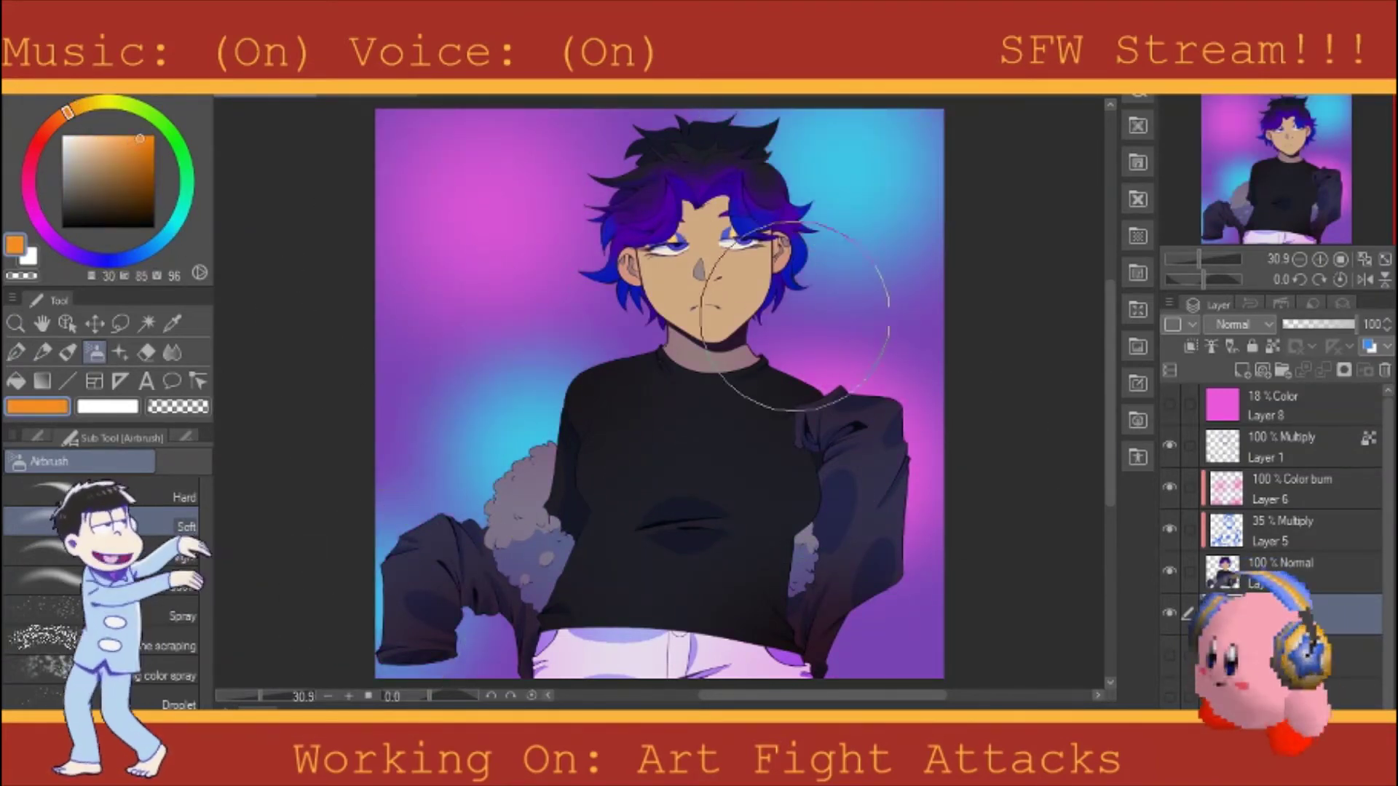
mouse_move(793, 316)
mouse_down()
mouse_move(546, 357)
mouse_move(423, 452)
mouse_up()
click(105, 260)
click(144, 153)
drag(408, 327, 907, 313)
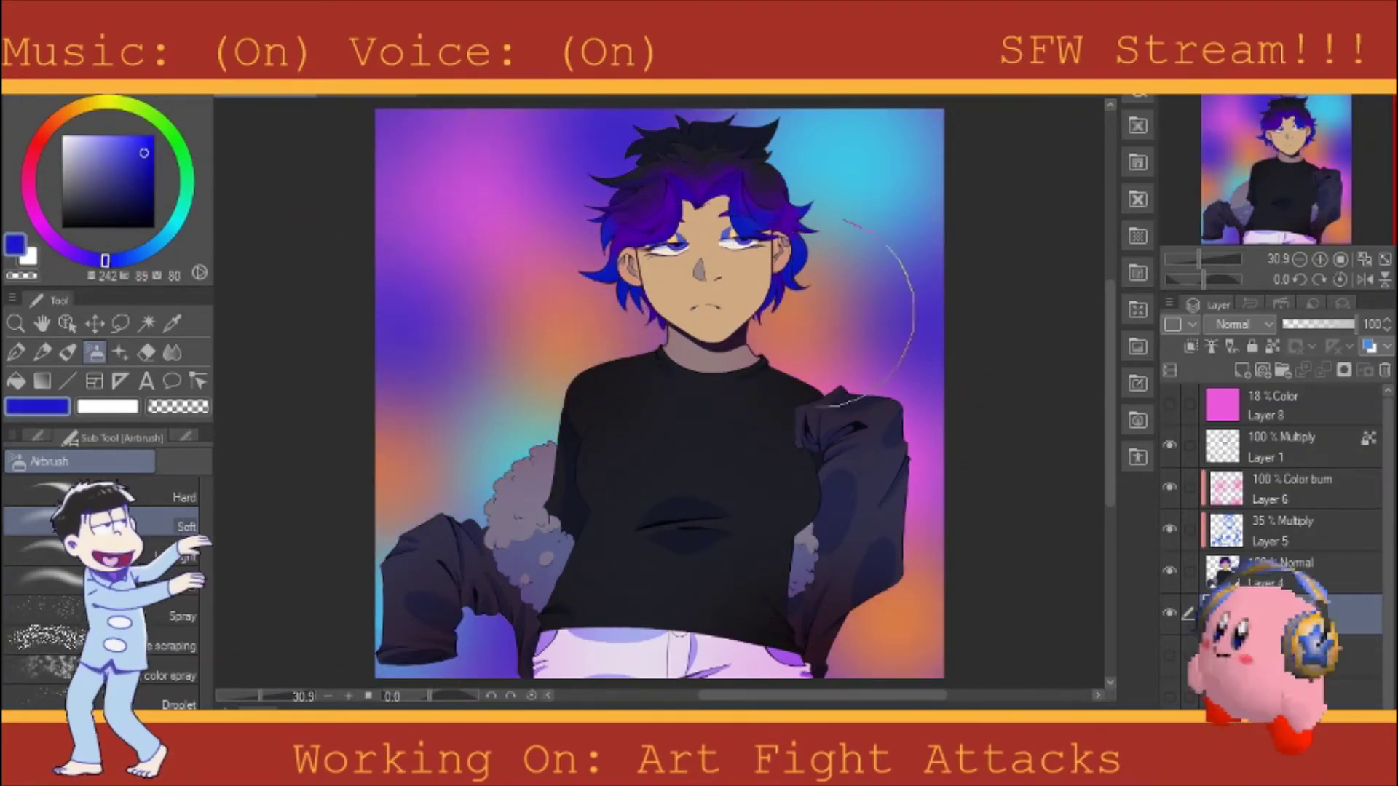
click(29, 145)
mouse_move(967, 265)
mouse_down()
mouse_move(437, 510)
mouse_move(1019, 473)
mouse_up()
key(p)
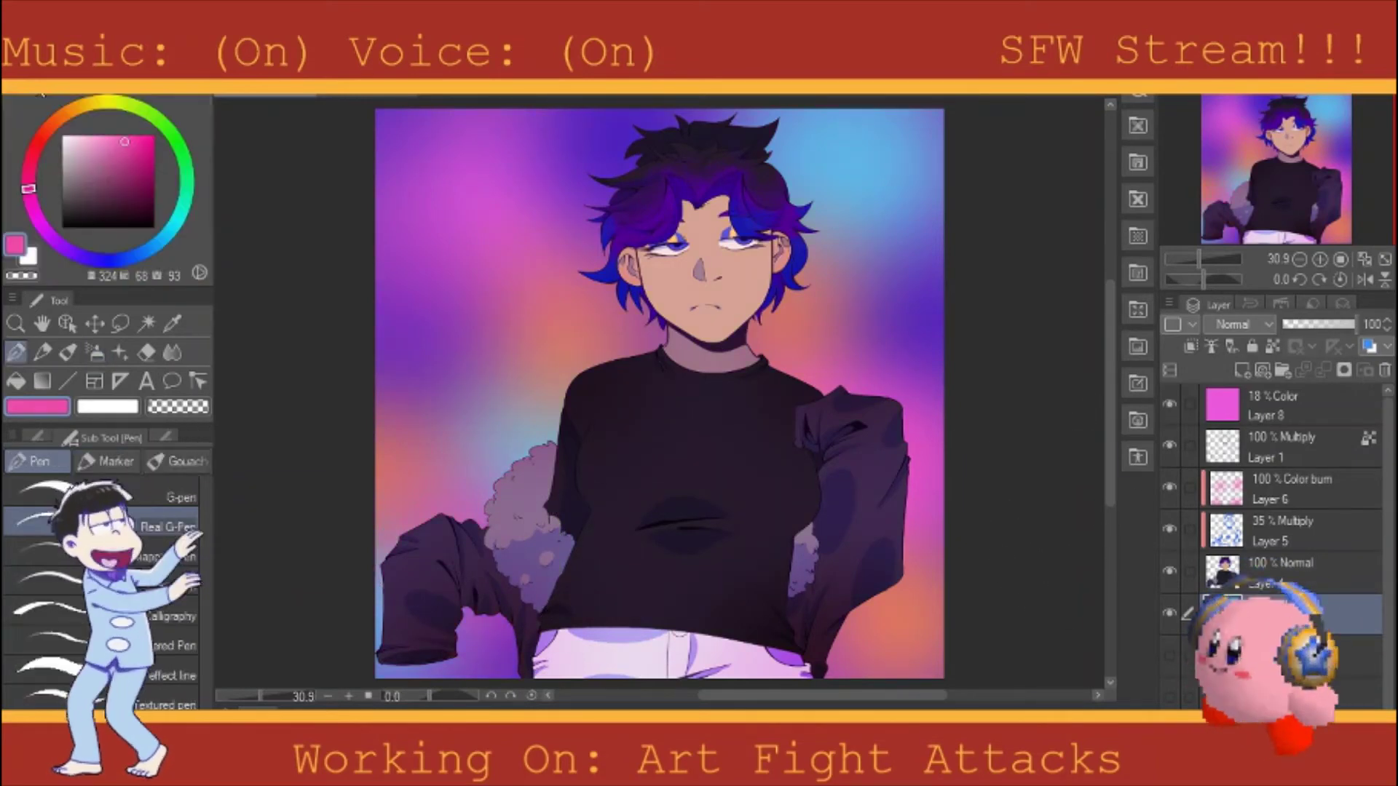
Step: Paint diagonal grainy white strokes across the background behind the figure with a large textured Gouache brush
click(1304, 396)
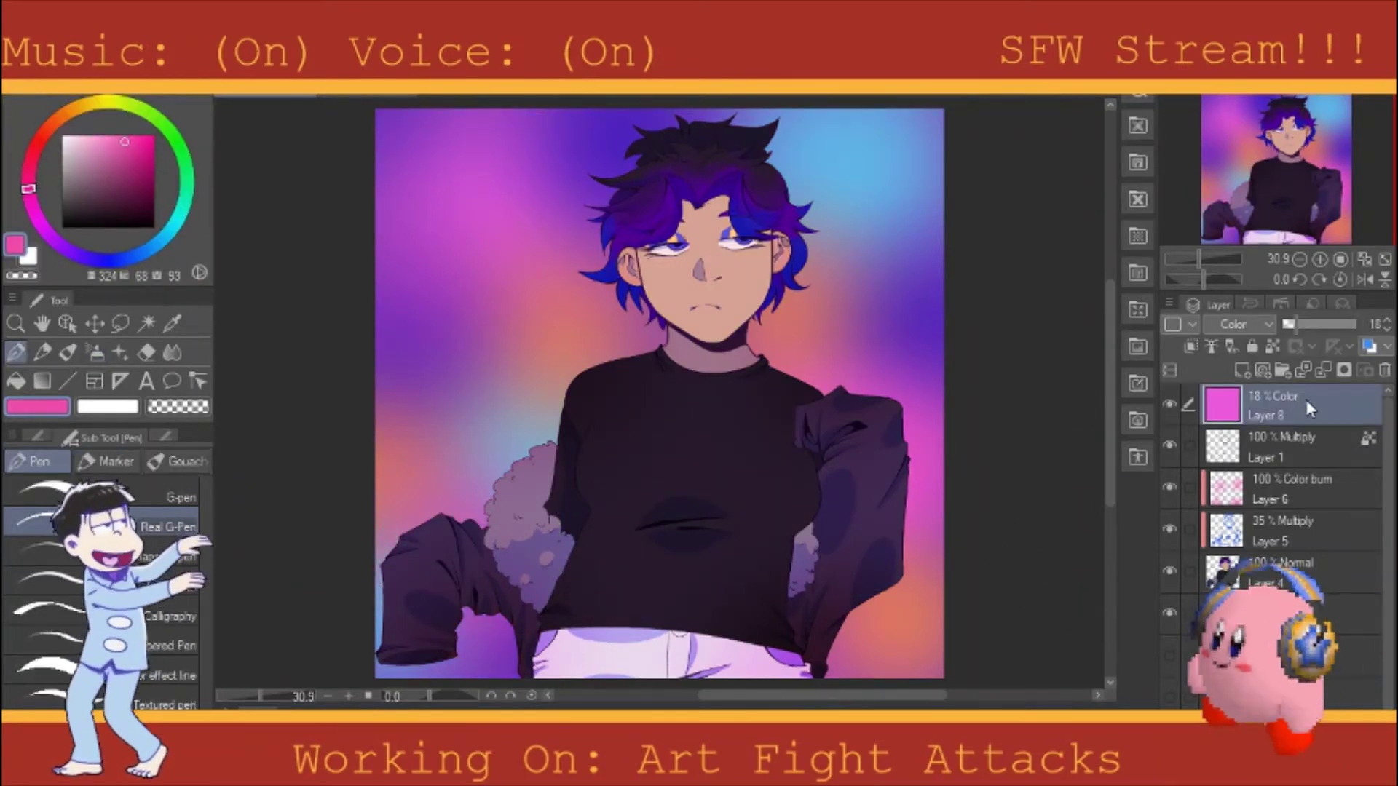
click(1282, 612)
key(b)
key(x)
drag(423, 437, 503, 364)
key(ctrl+minus)
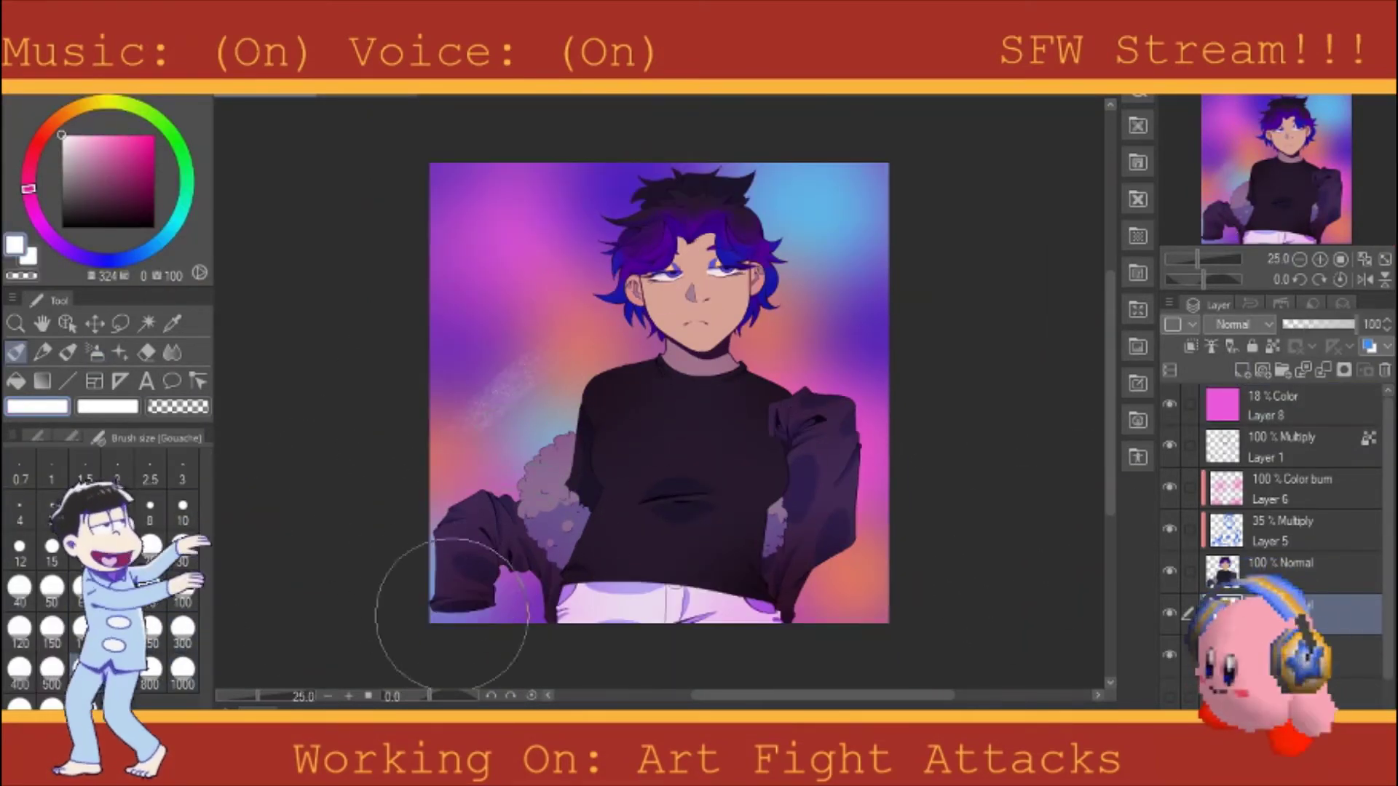
drag(604, 171, 509, 259)
drag(885, 247, 772, 390)
drag(837, 174, 765, 284)
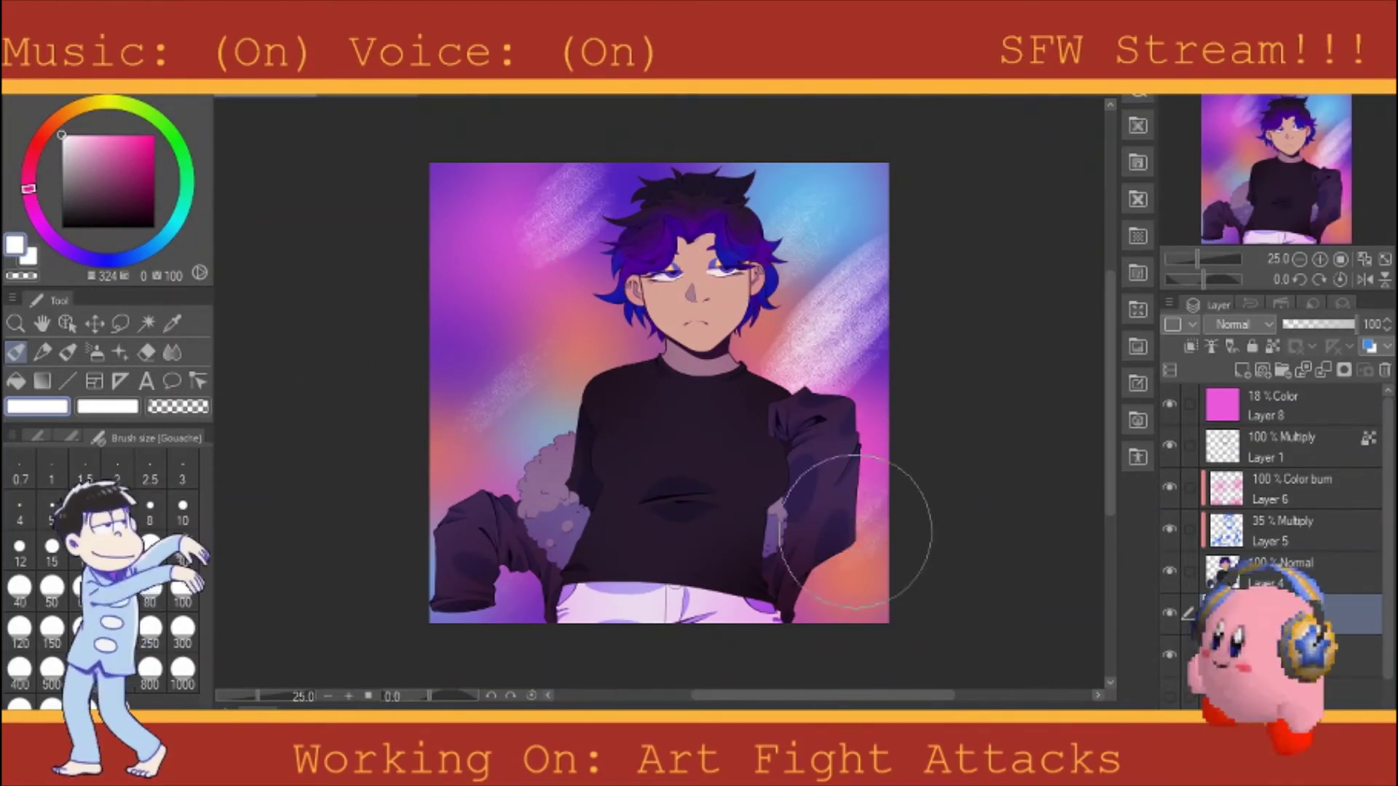
drag(856, 530, 838, 605)
drag(561, 327, 444, 466)
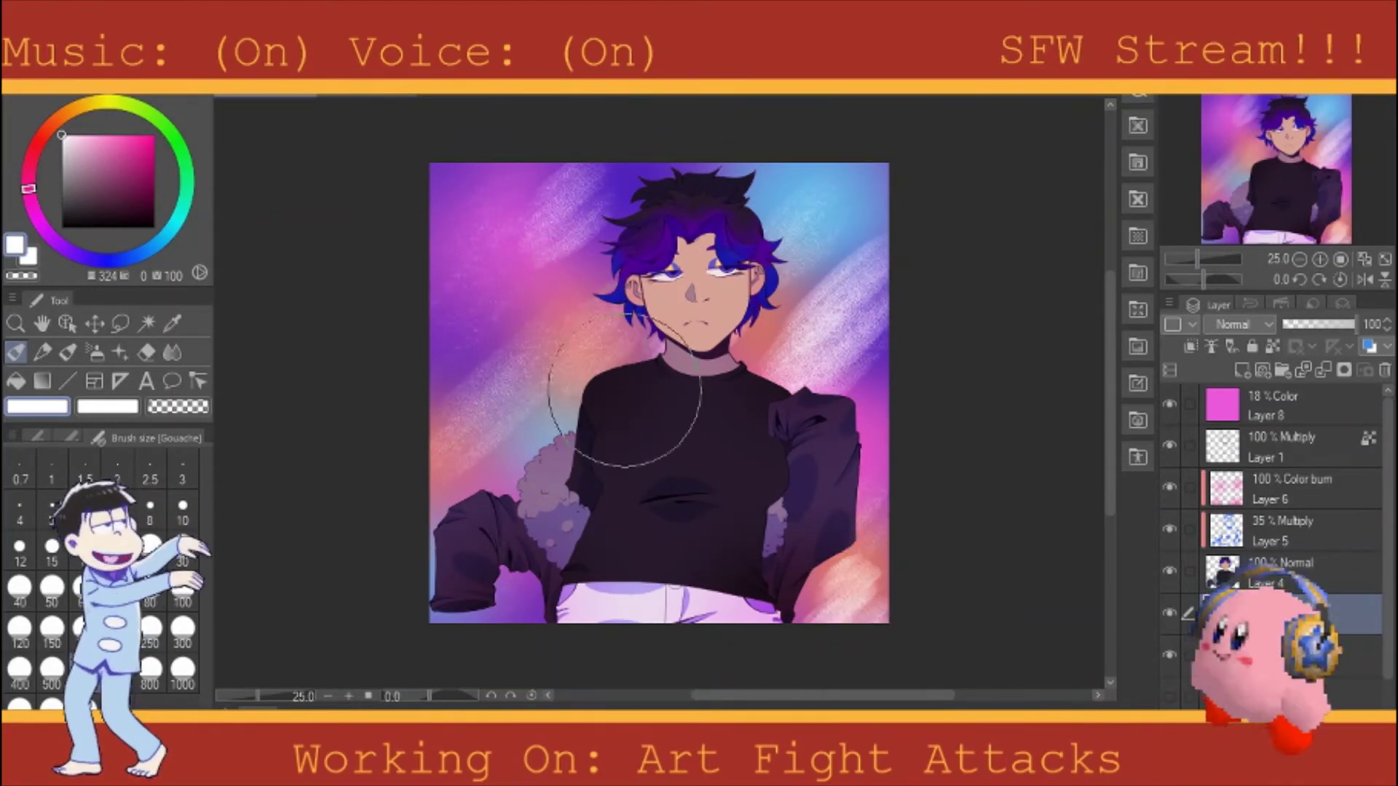
key(c)
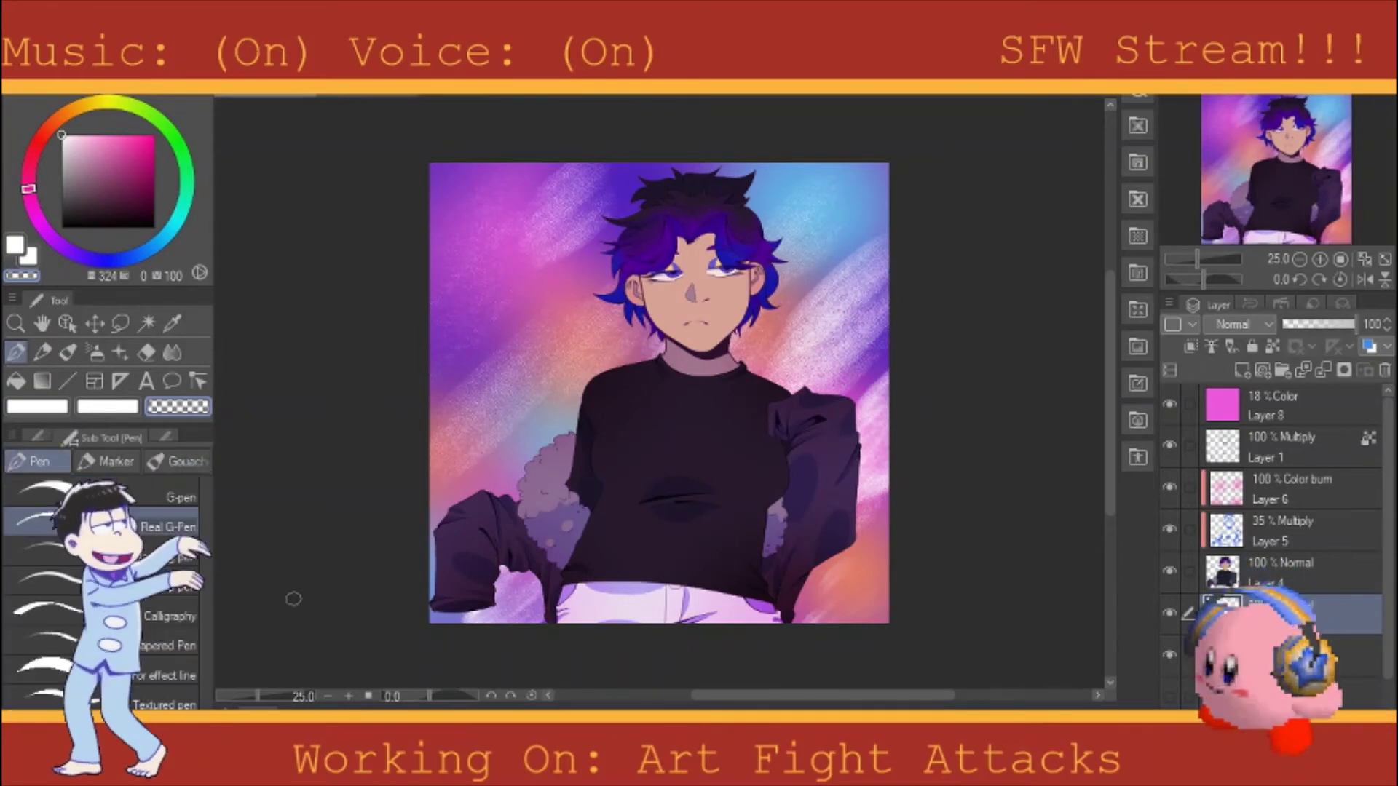
Step: Duplicate the character on Layer 4, fill the lower copy with white and offset it slightly to form an outline along one side
click(1381, 260)
key(ctrl+a)
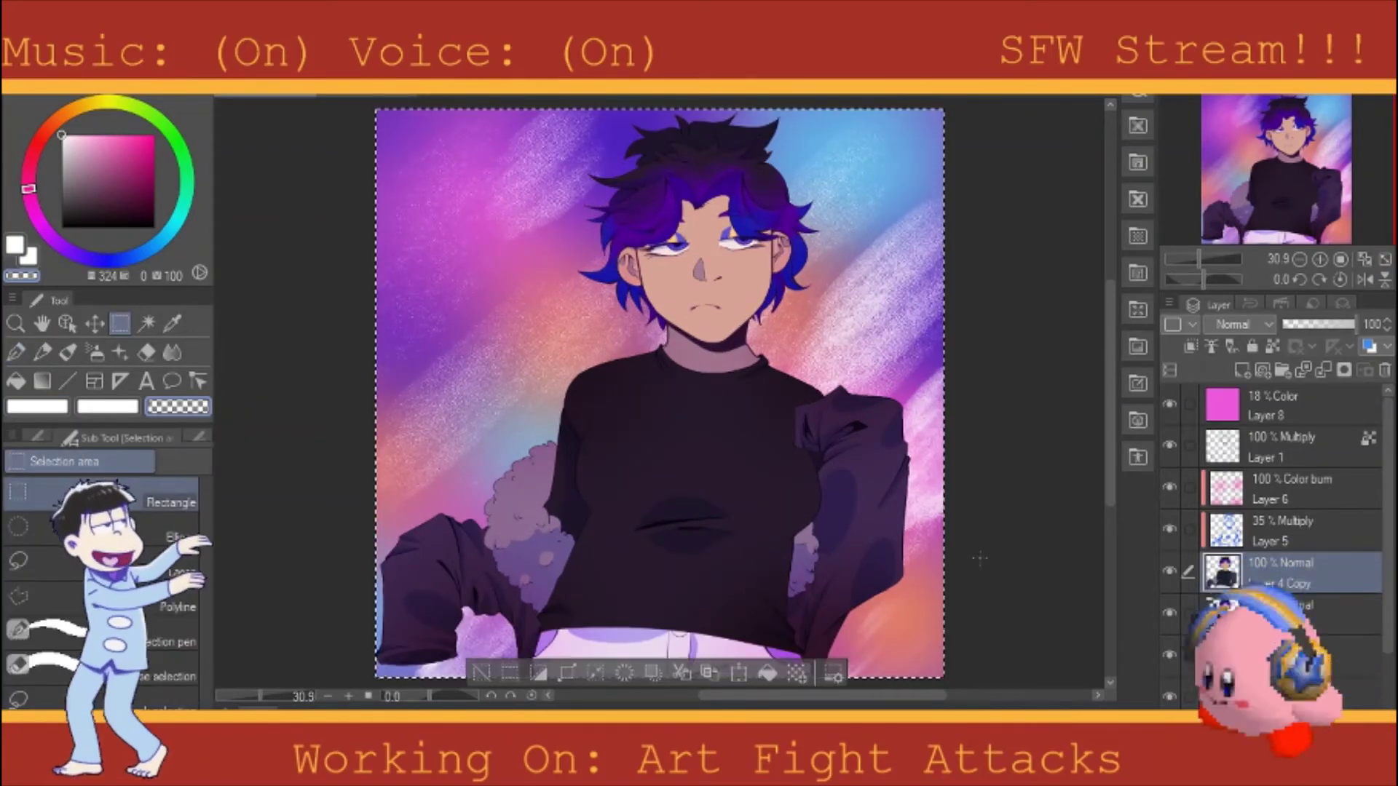
key(ctrl+c)
key(ctrl+v)
key(ctrl+a)
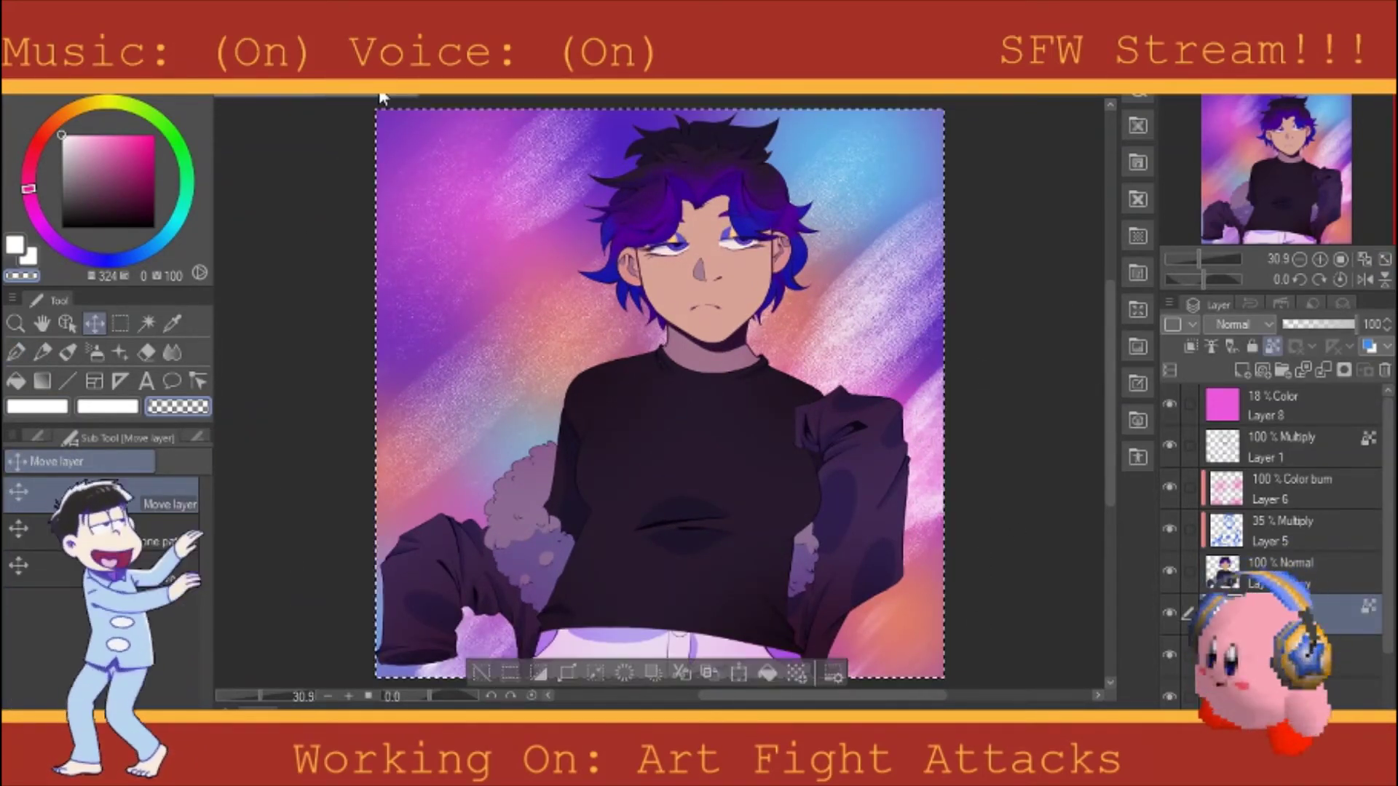
key(ctrl+d)
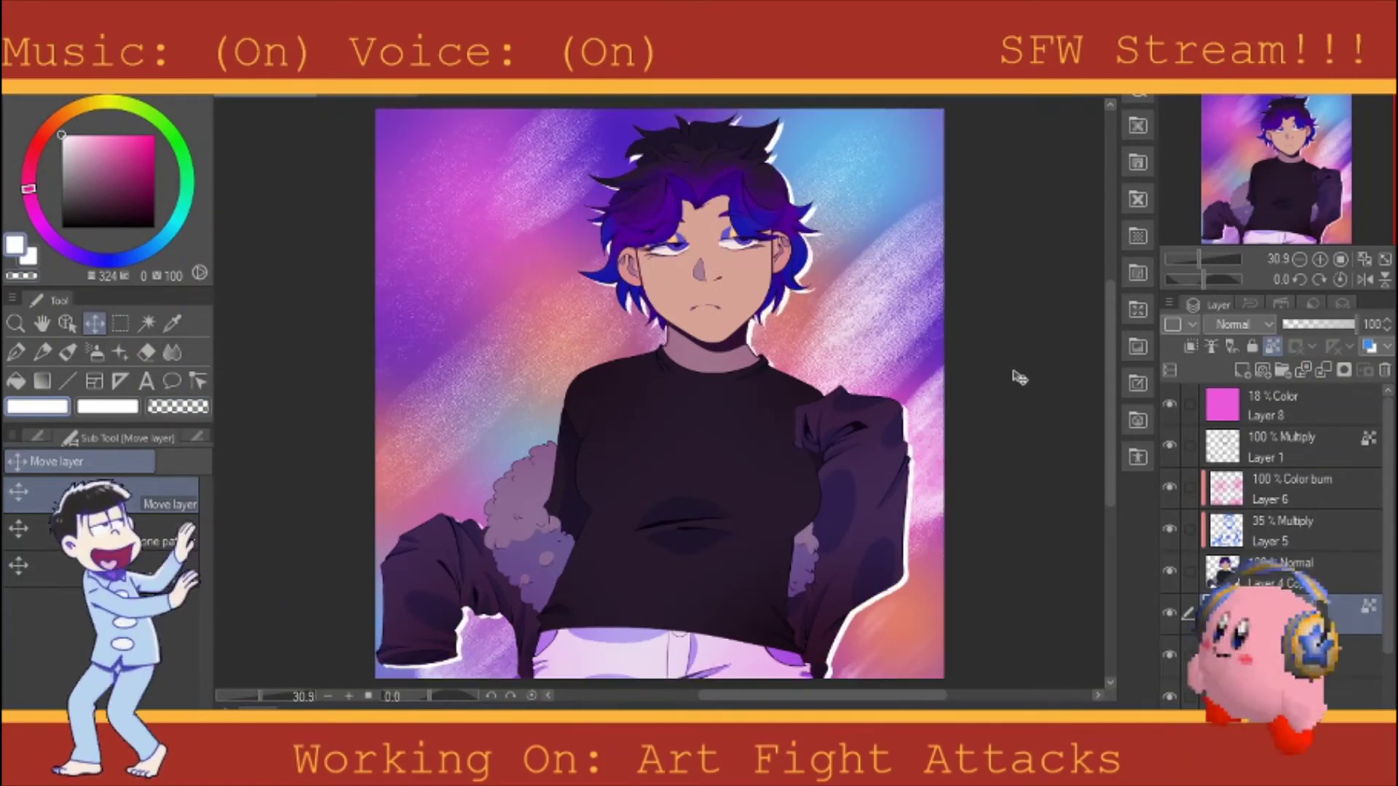
Step: Set Layer 8's opacity to 25% and import the sand effect texture image above it
click(1285, 406)
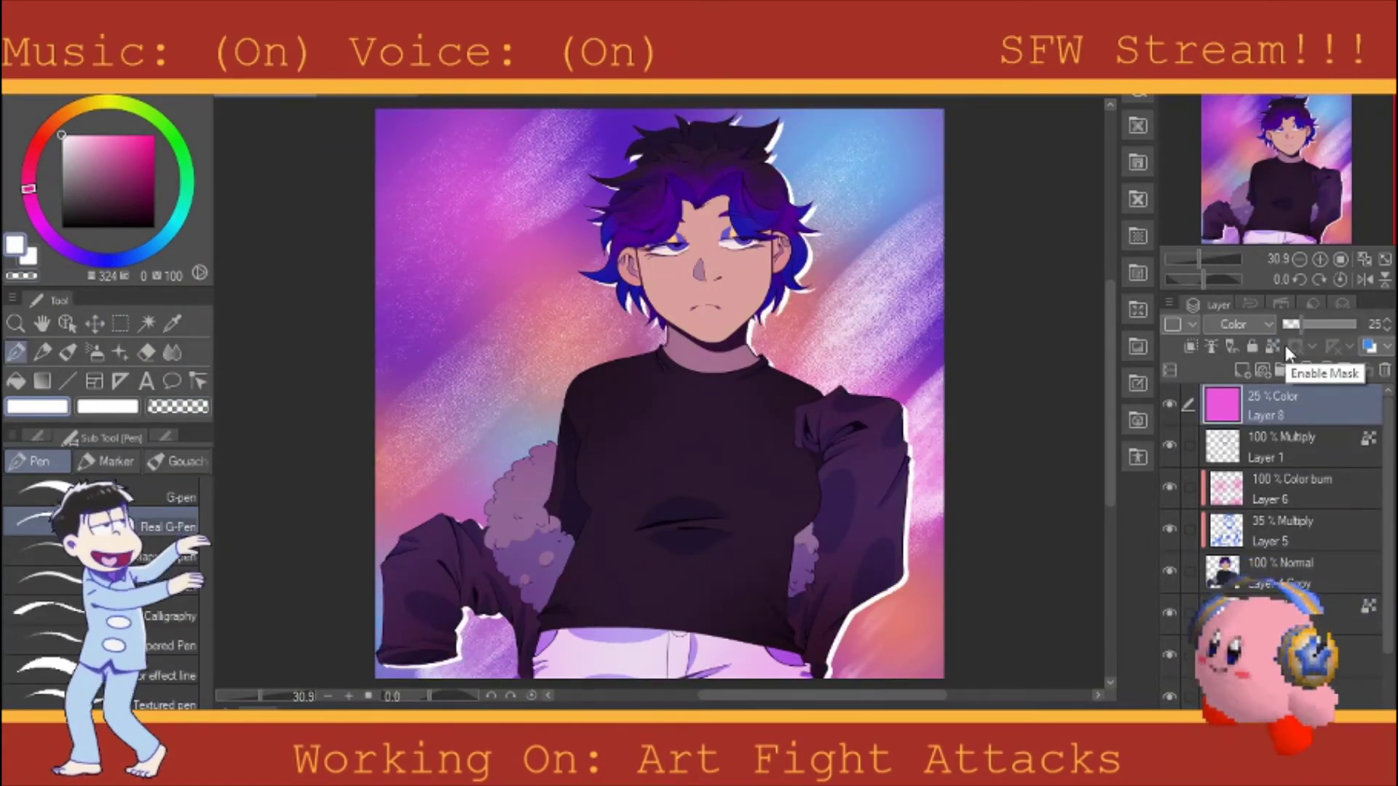
click(18, 86)
click(349, 356)
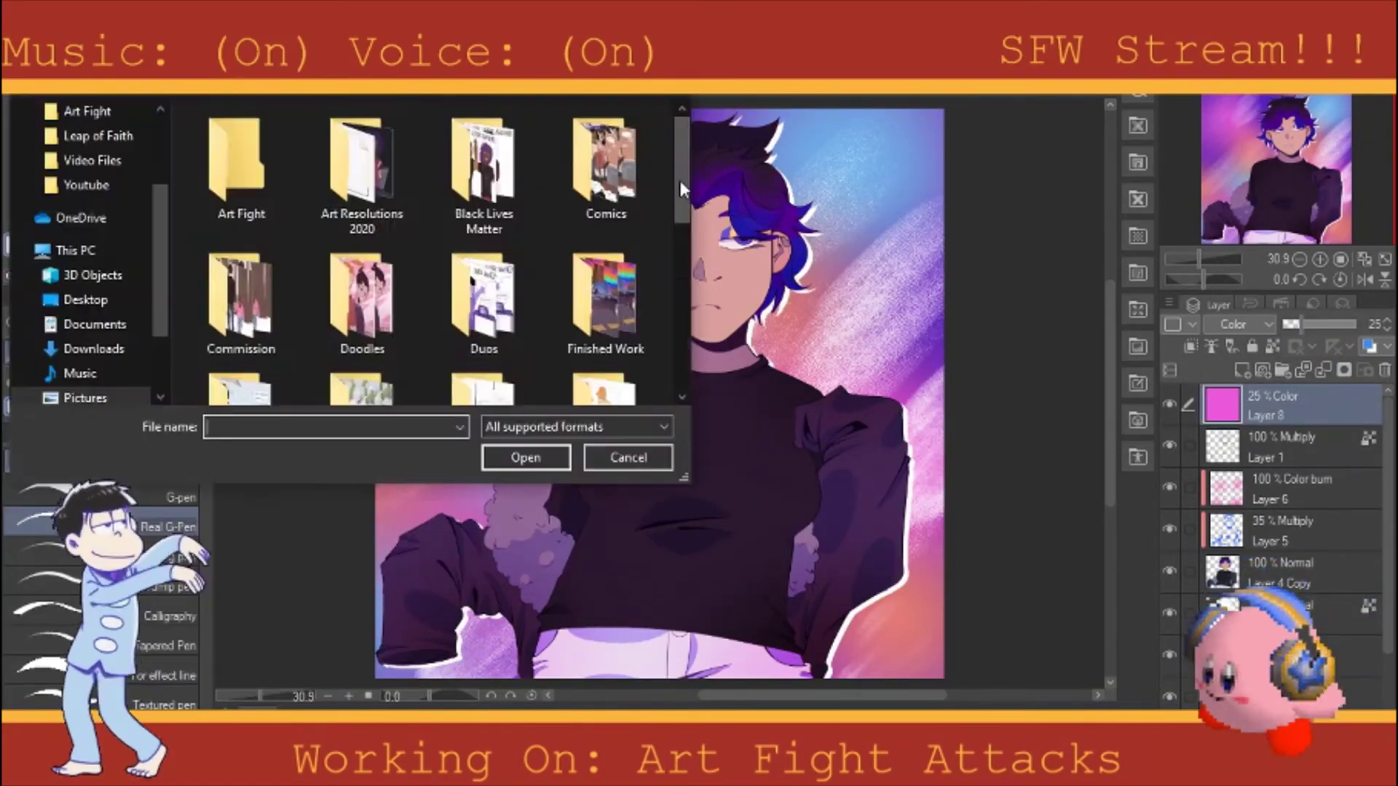
click(509, 460)
scroll(784, 213, down, 4)
key(Return)
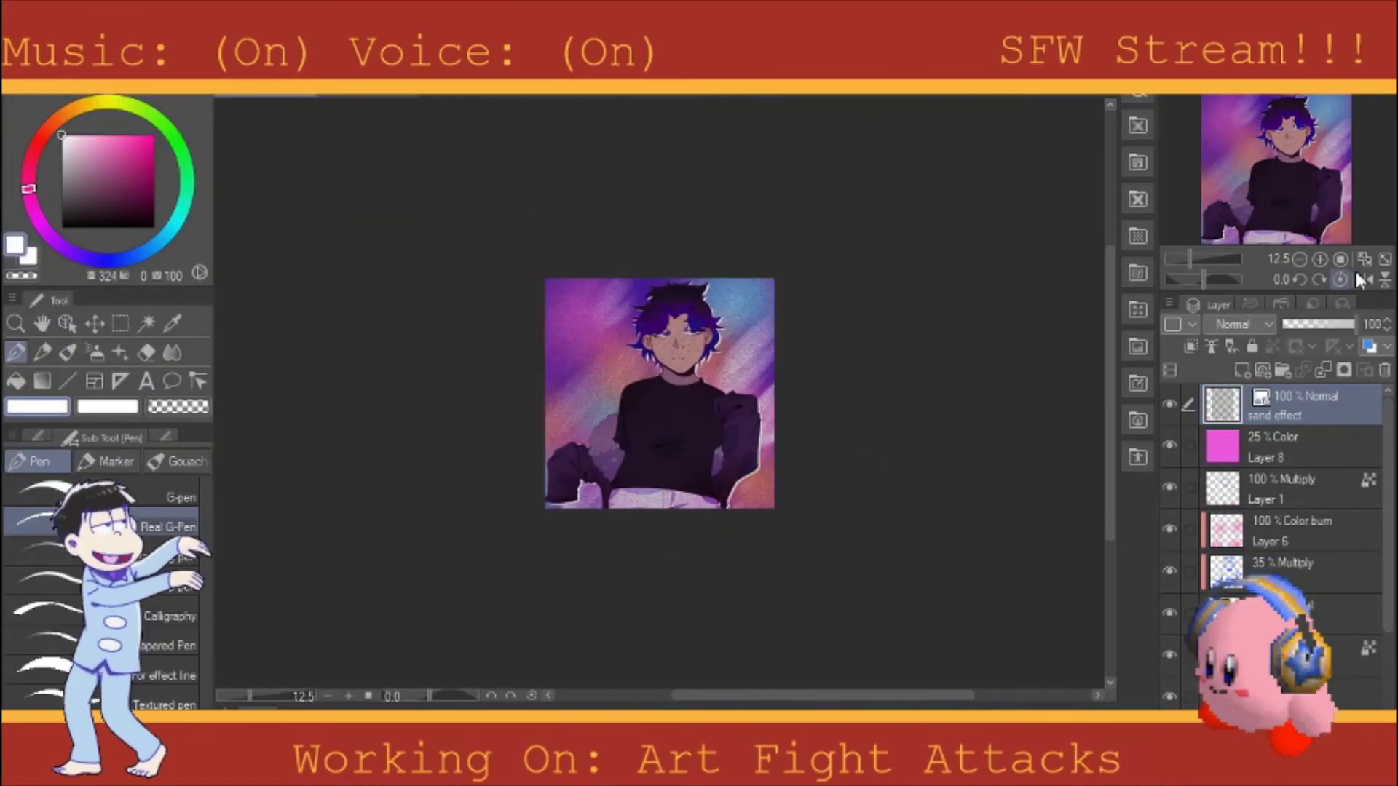
click(1364, 260)
Step: Try a clipped dark navy (232, 21, 15) fill layer with Overlay blending above the sand effect, and delete it
key(ctrl+shift+n)
key(p)
click(1236, 324)
click(1238, 509)
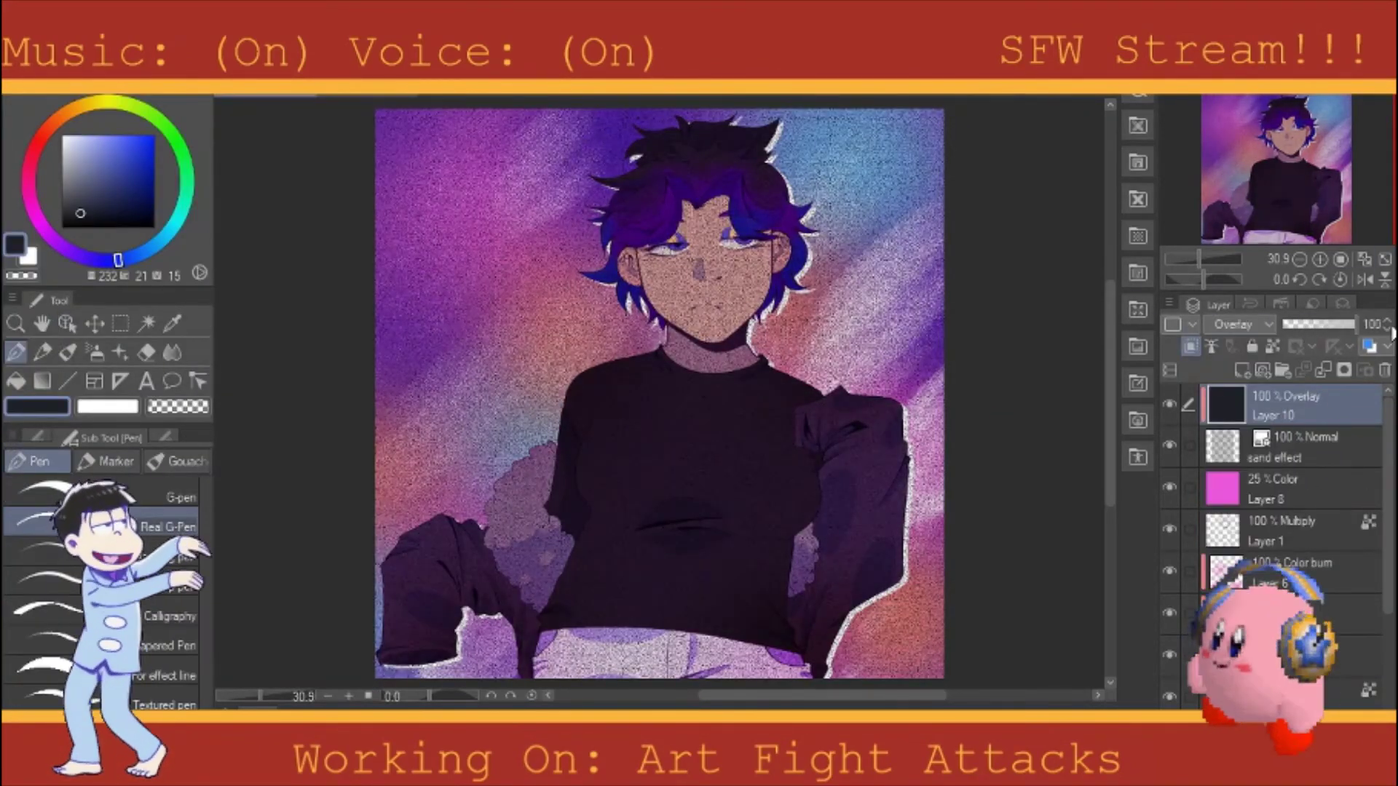
click(1384, 370)
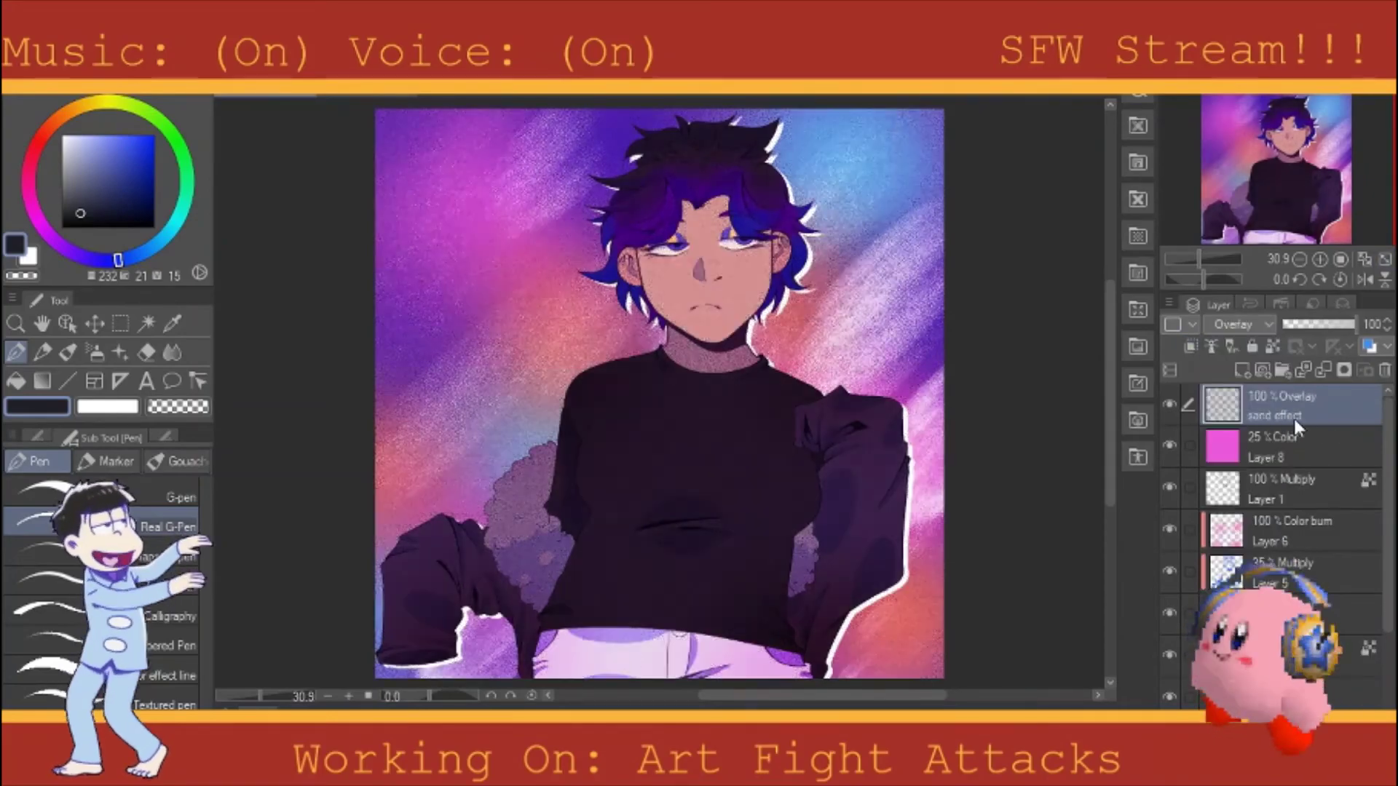
Step: Rasterize the sand effect layer, set it to Overlay blending and lower its opacity
drag(1353, 324, 1326, 306)
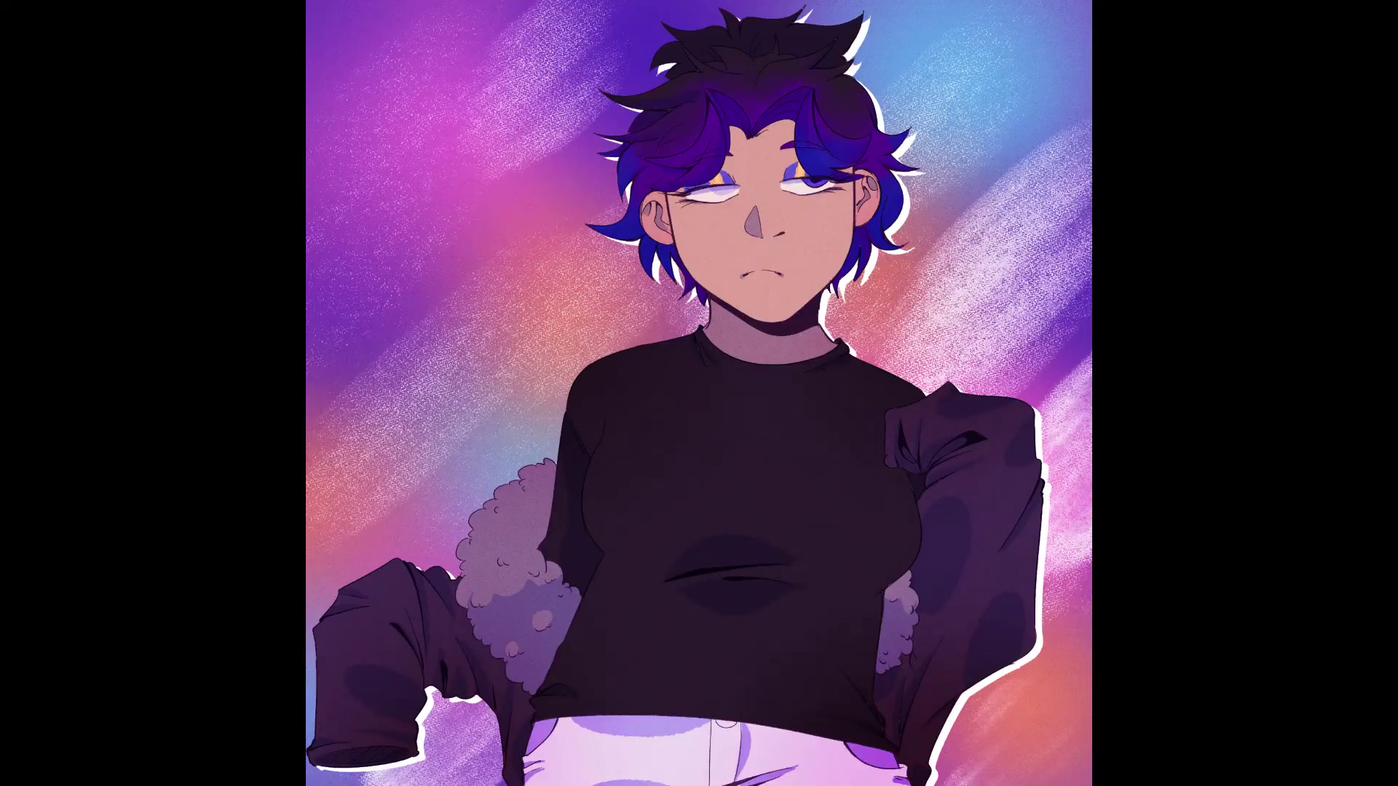